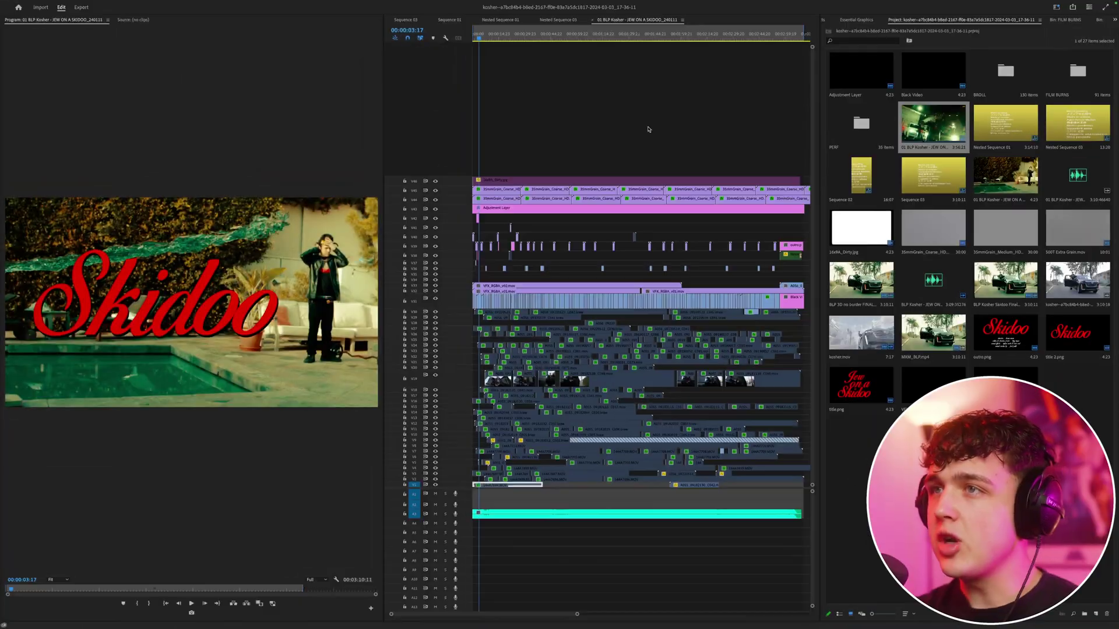
- Place the playhead at 00:00:03:03, within the existing Skidoo title shot
key(equal)
key(equal)
key(equal)
key(equal)
key(equal)
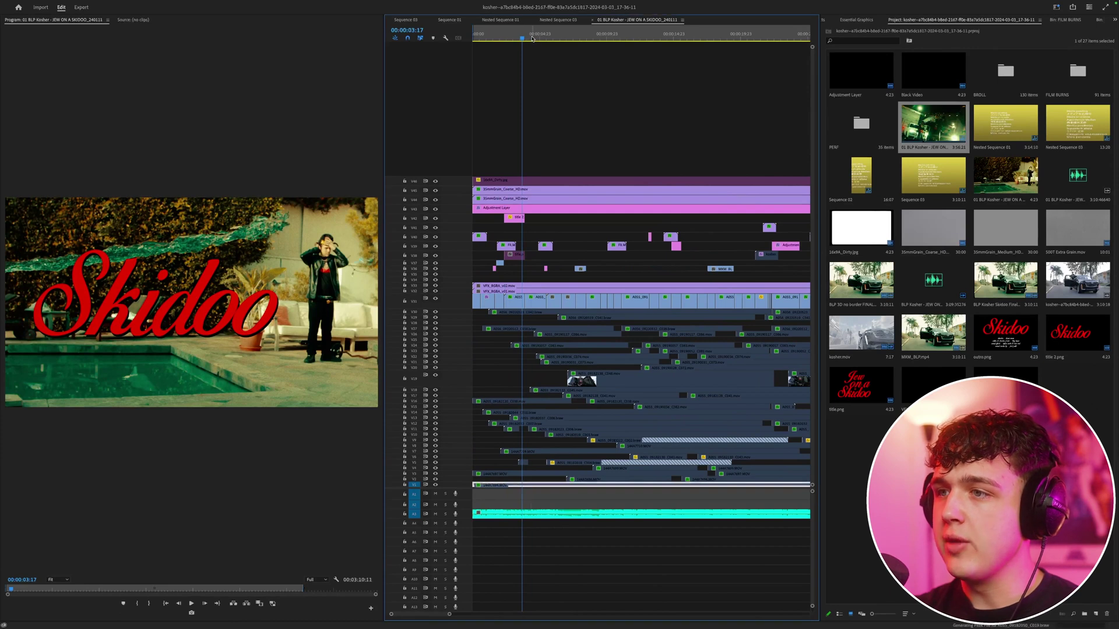
drag(533, 39, 510, 40)
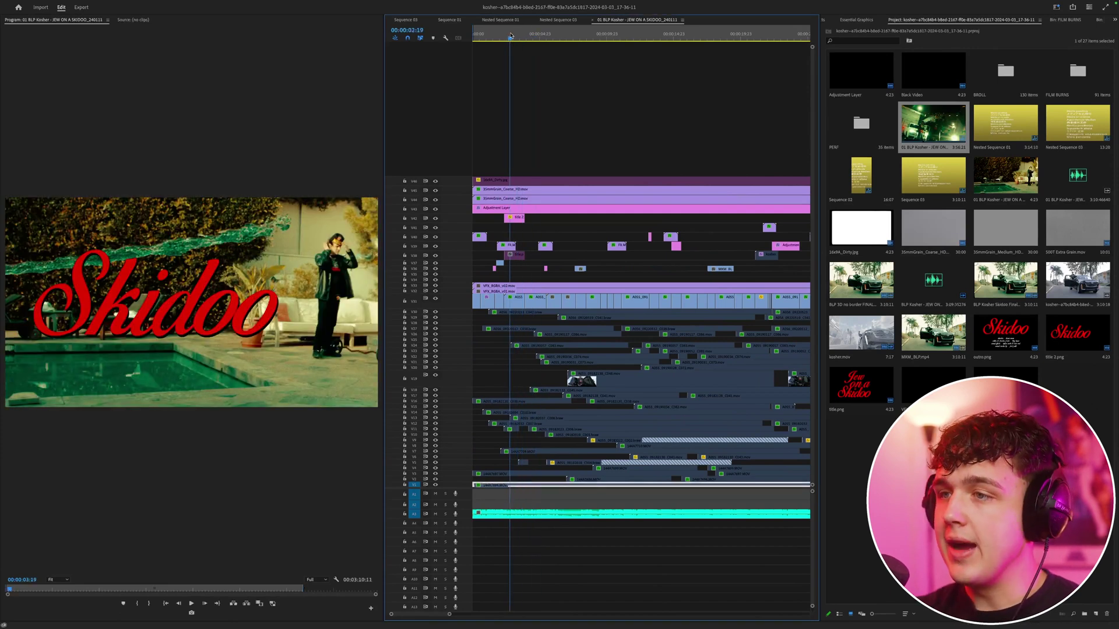
click(515, 38)
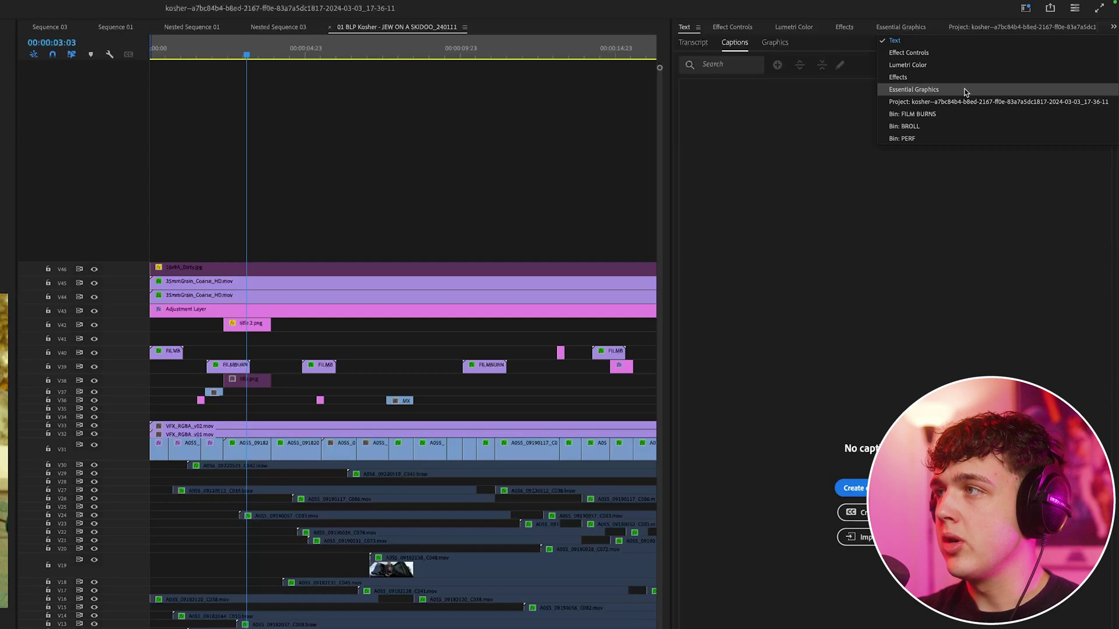
- Display the Essential Graphics panel
click(965, 92)
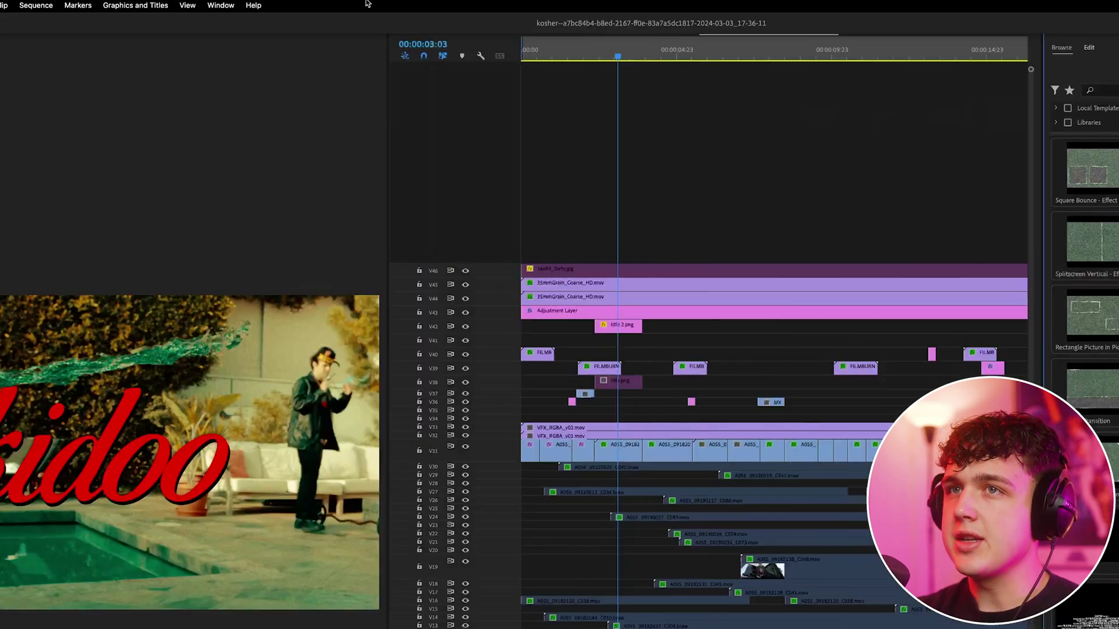
click(222, 5)
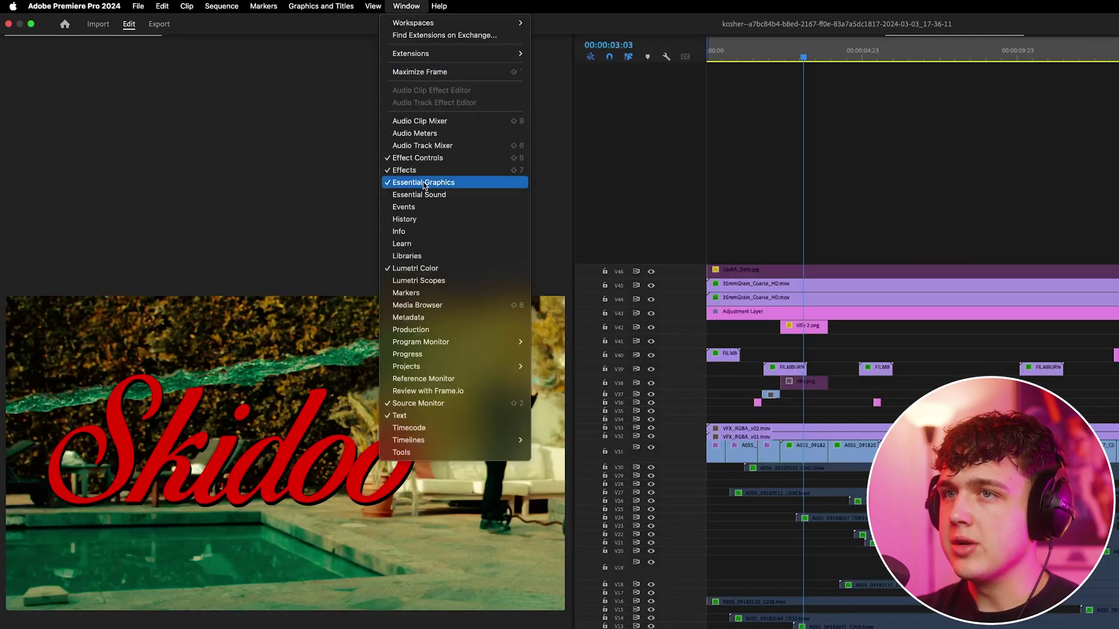
click(456, 184)
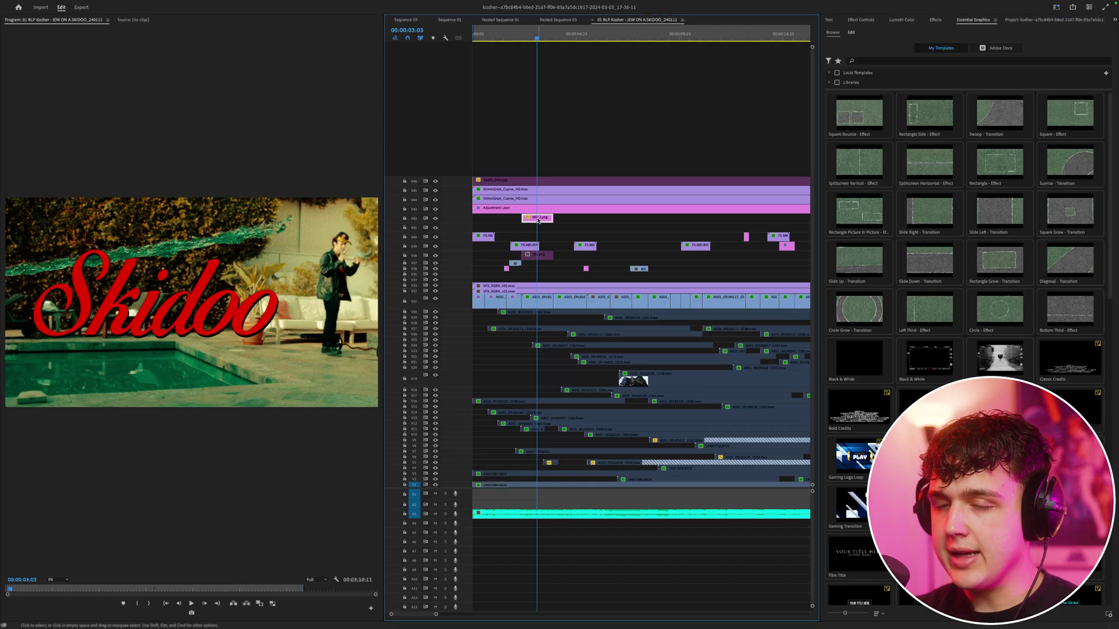
- Disable the title 2.png clip and add a new text graphic reading SKIDOO over the pool scene
key(shift+e)
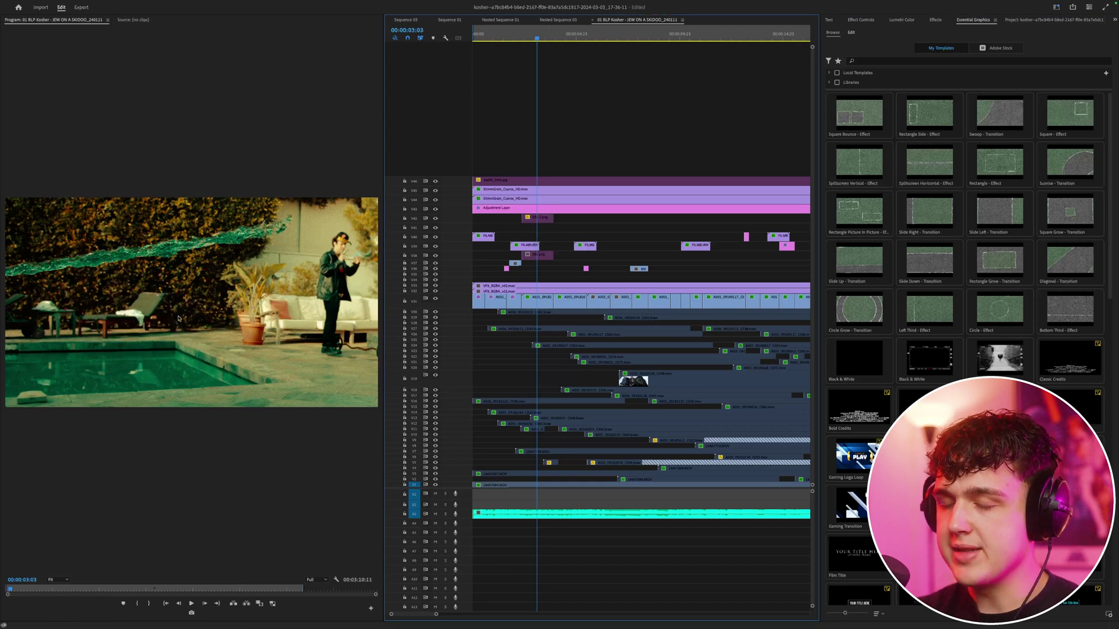
click(144, 285)
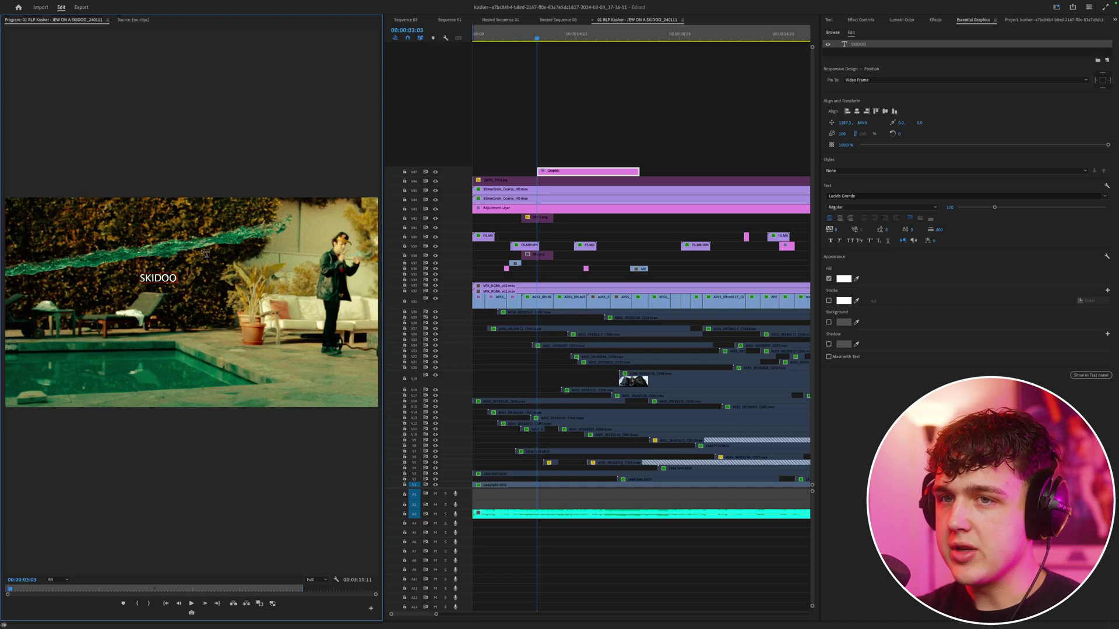
- Enlarge the whole SKIDOO text to a font size of 280
key(super+a)
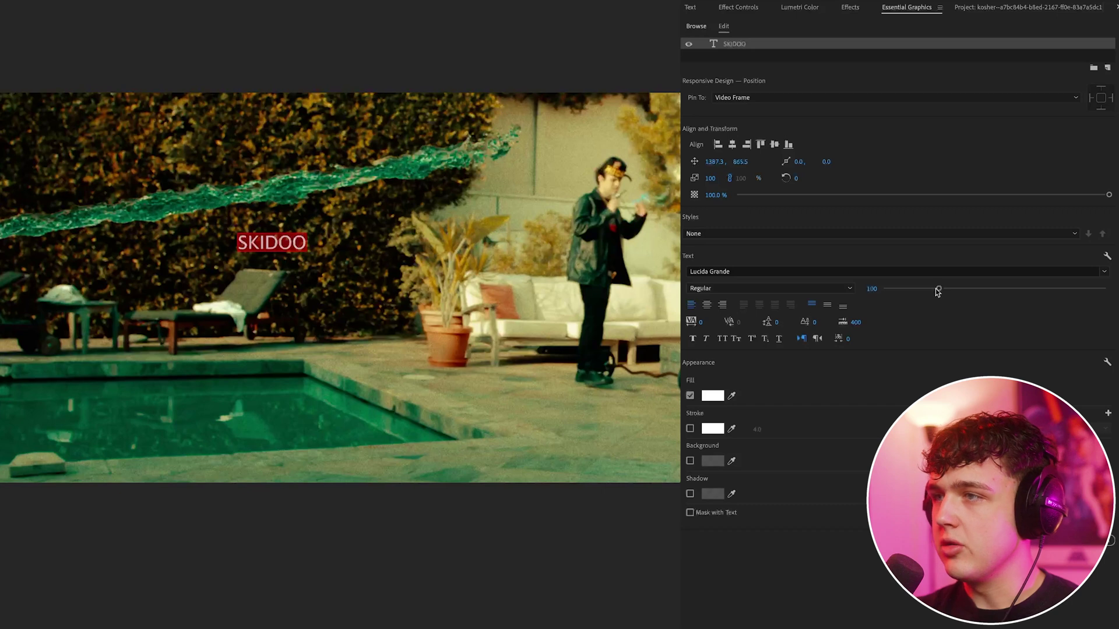
drag(938, 289, 1040, 288)
click(774, 145)
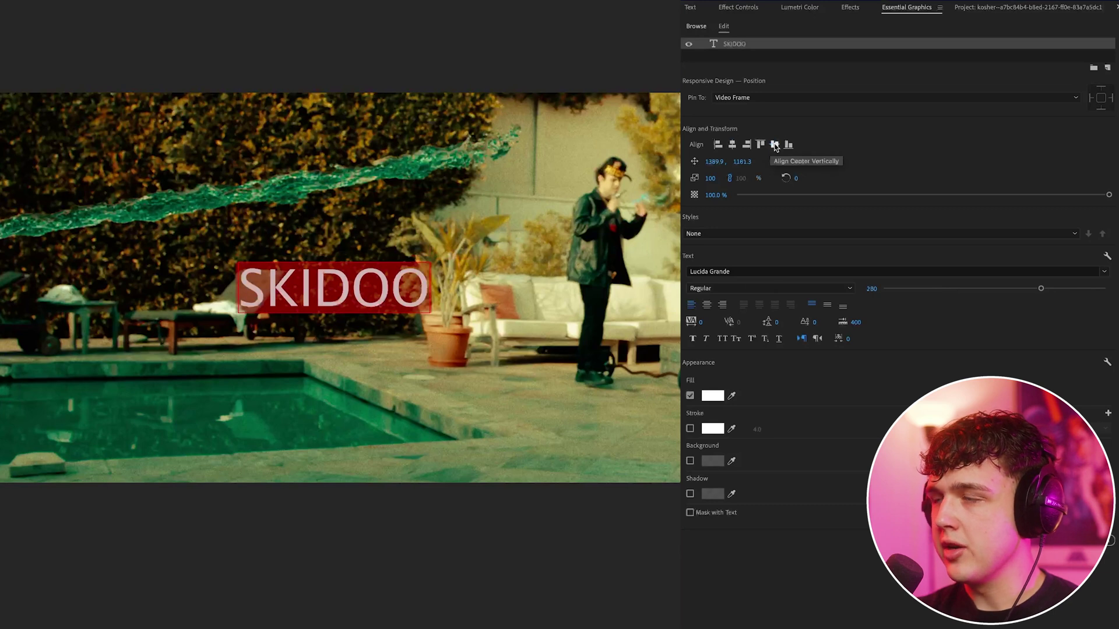
- Set the SKIDOO text's font to Chalkduster and its fill colour to red, FF0000
click(763, 271)
scroll(785, 416, down, 15)
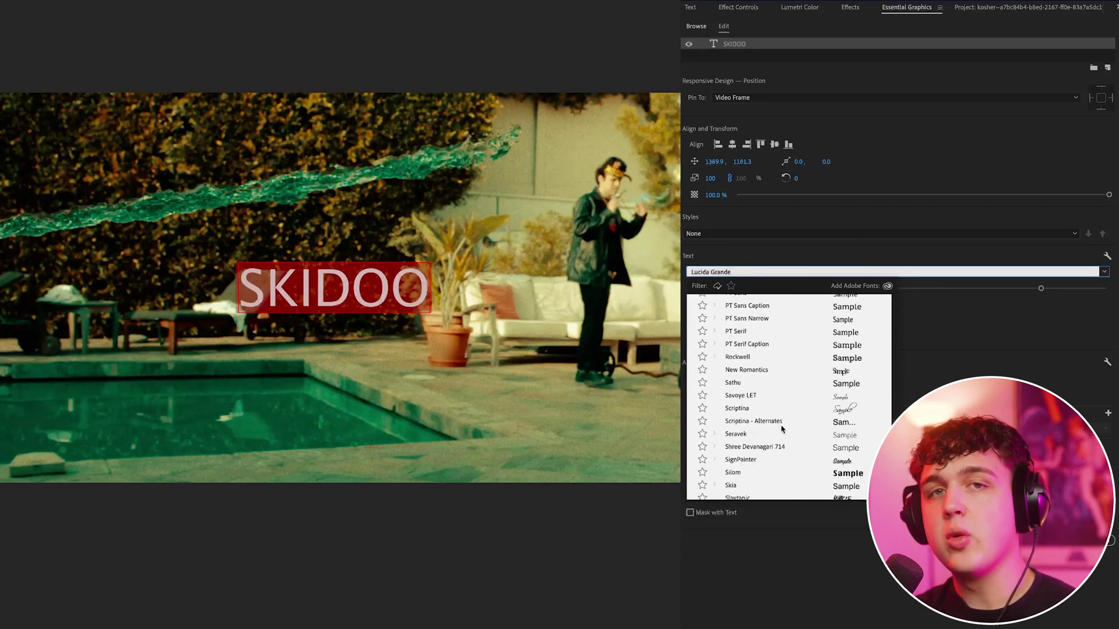
scroll(781, 429, up, 15)
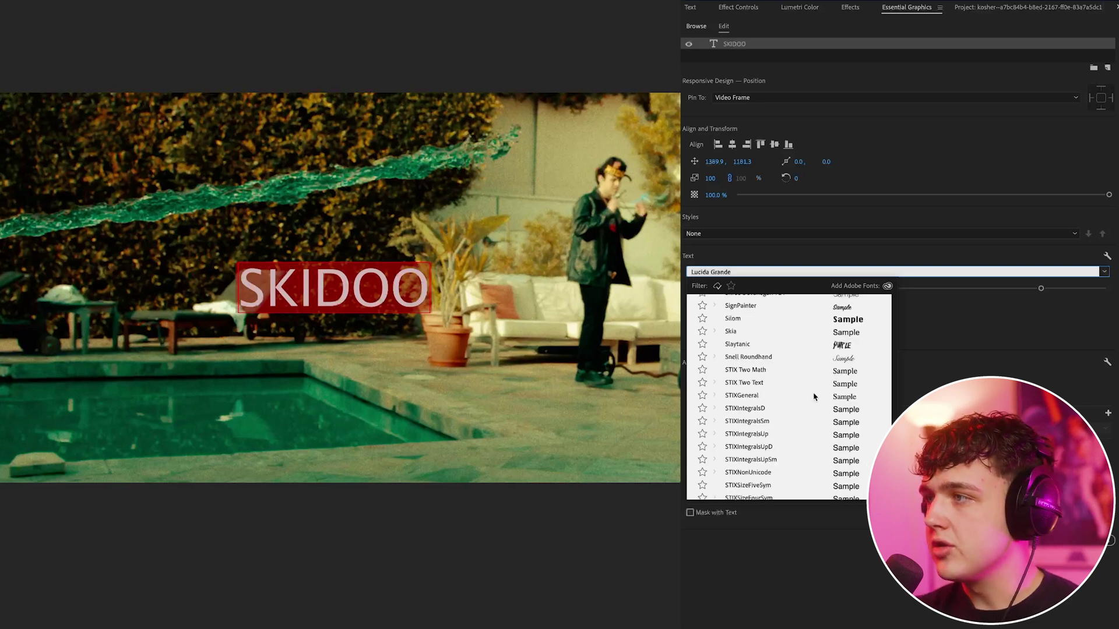
scroll(839, 378, up, 10)
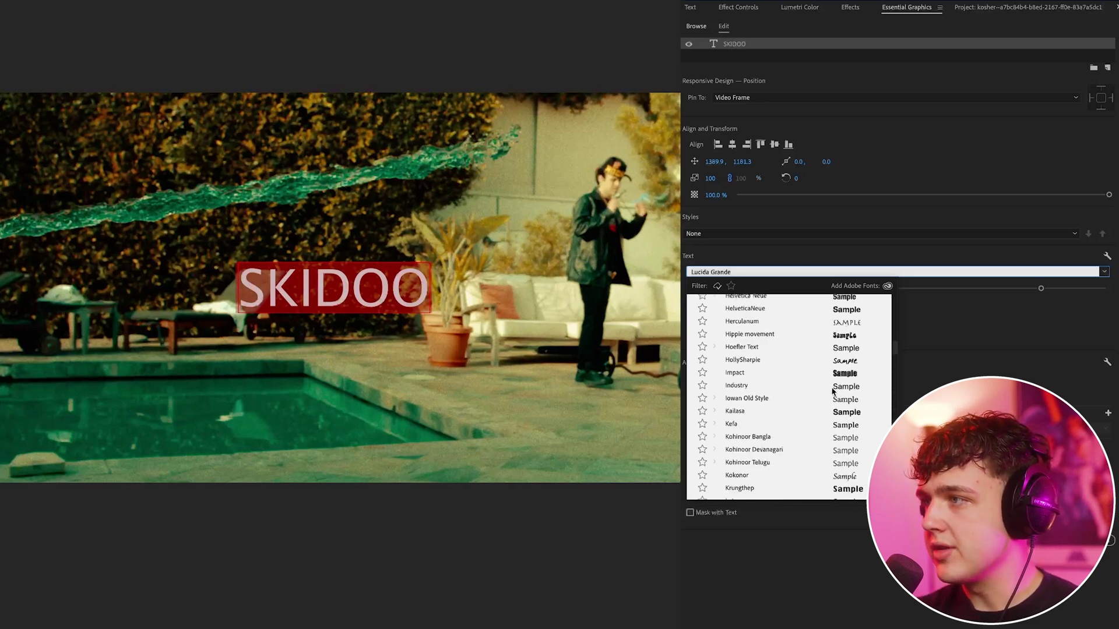
key(Return)
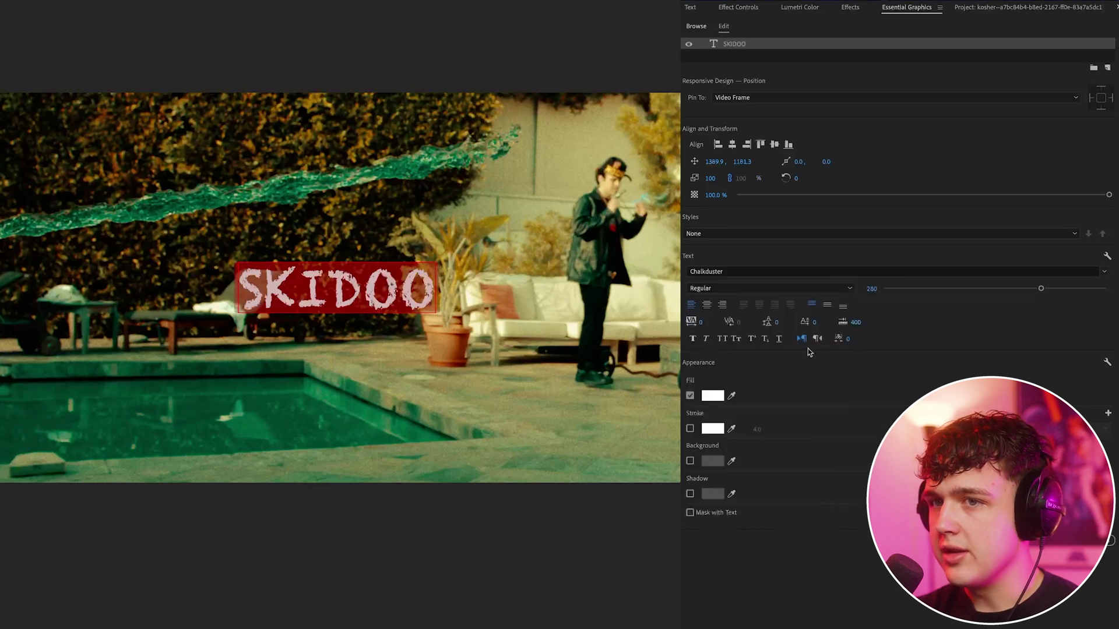
click(714, 397)
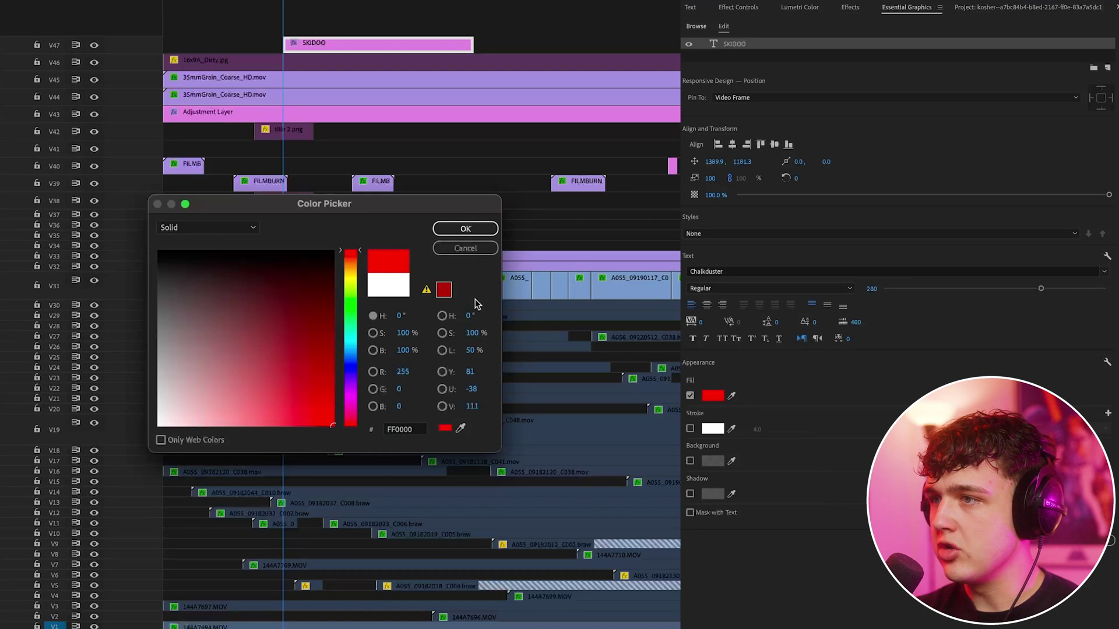
click(464, 228)
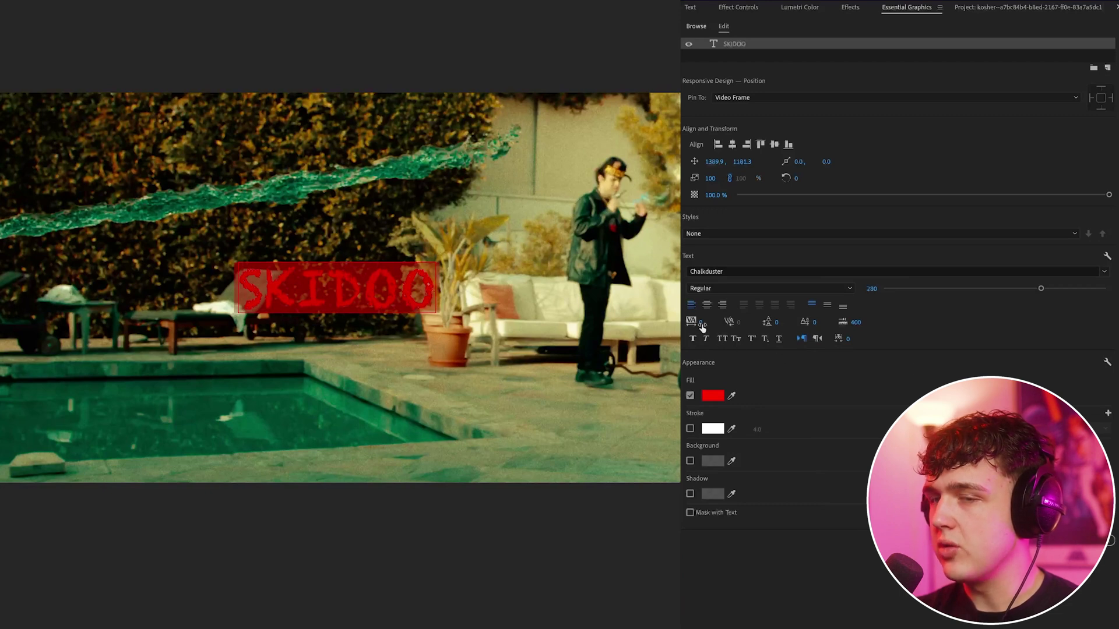
- Tighten the SKIDOO text's tracking to -85 and raise its font size to 400
drag(700, 322, 881, 322)
drag(735, 322, 682, 322)
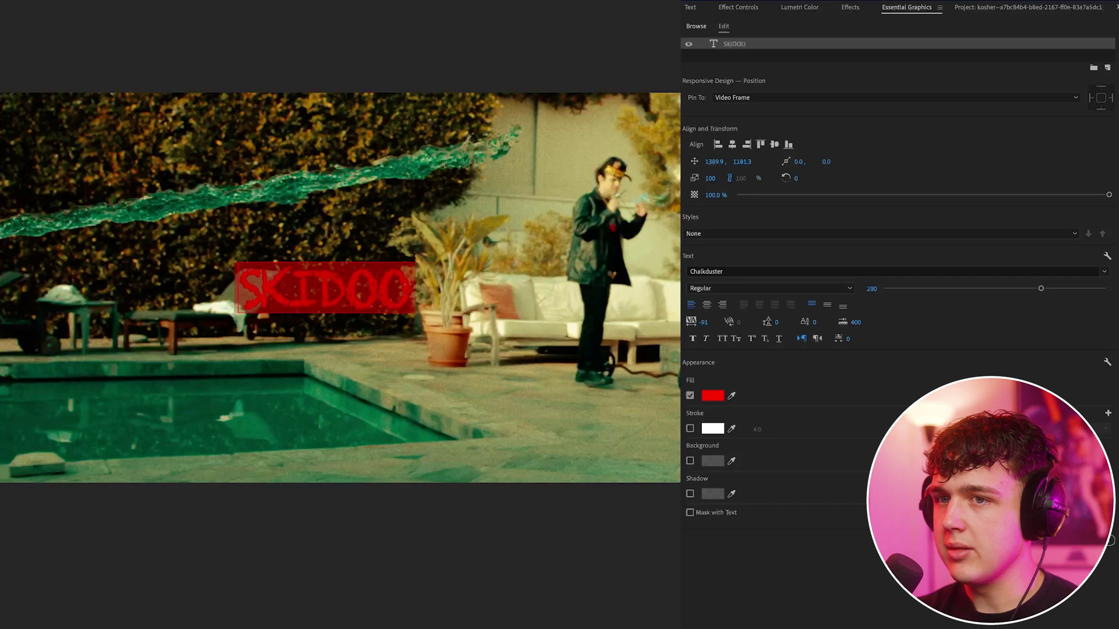
drag(871, 289, 906, 288)
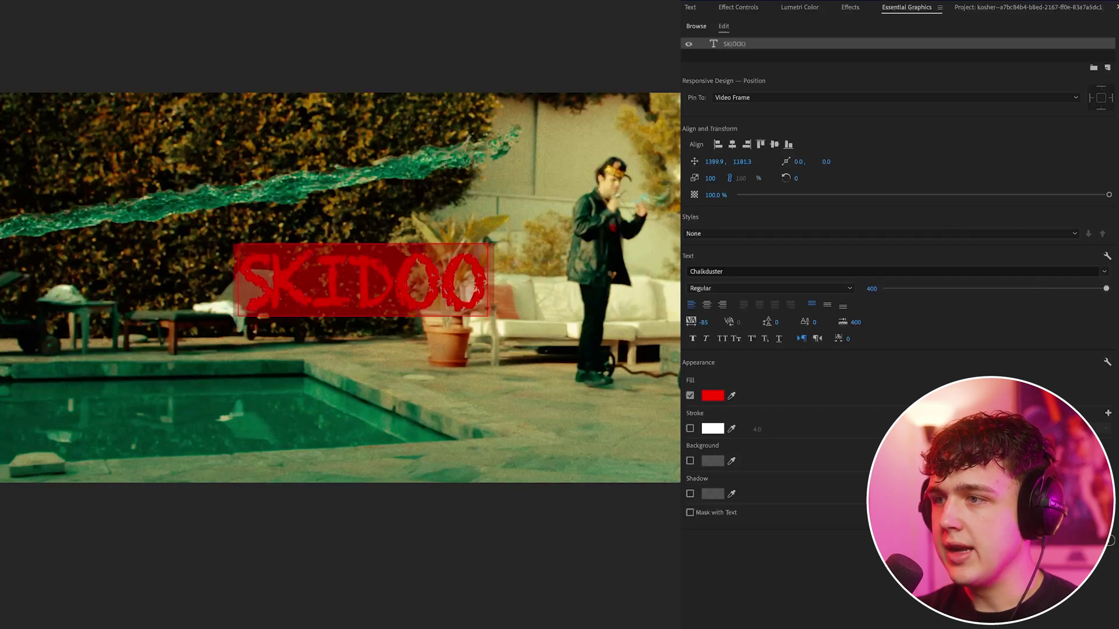
- Scale the SKIDOO graphic up to about 196 with Vector Motion and shift it away from the singer
click(739, 7)
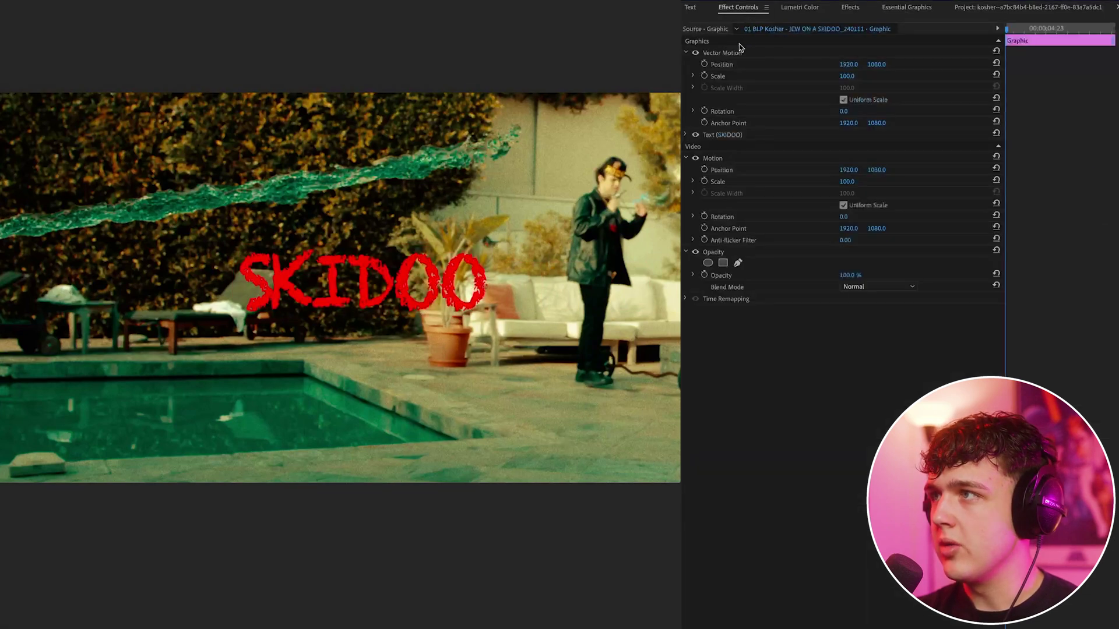
click(726, 53)
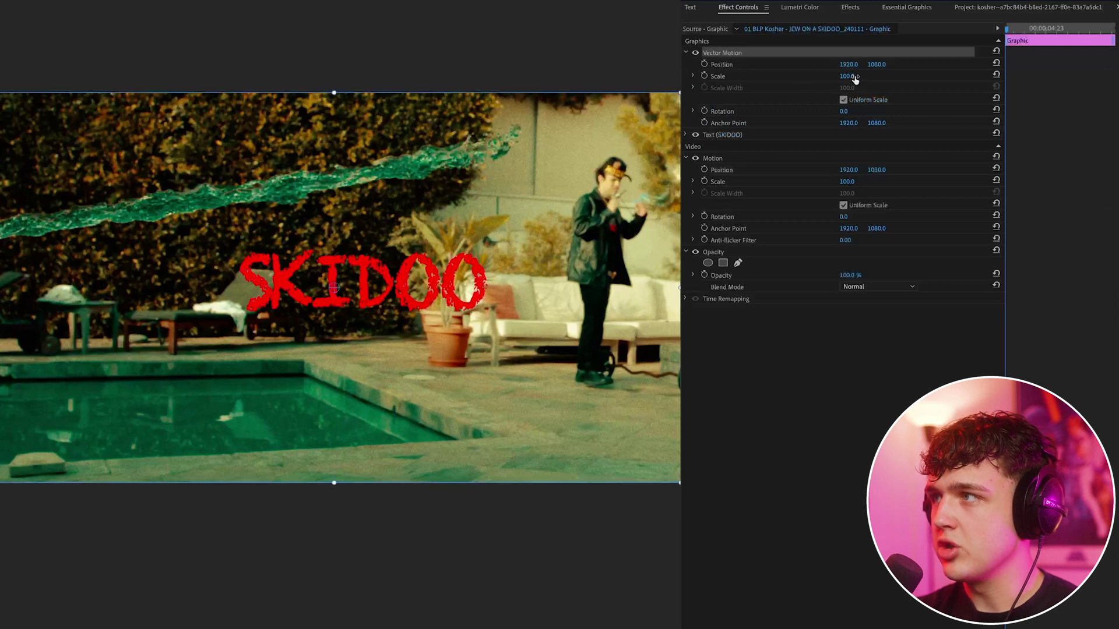
drag(854, 80, 912, 80)
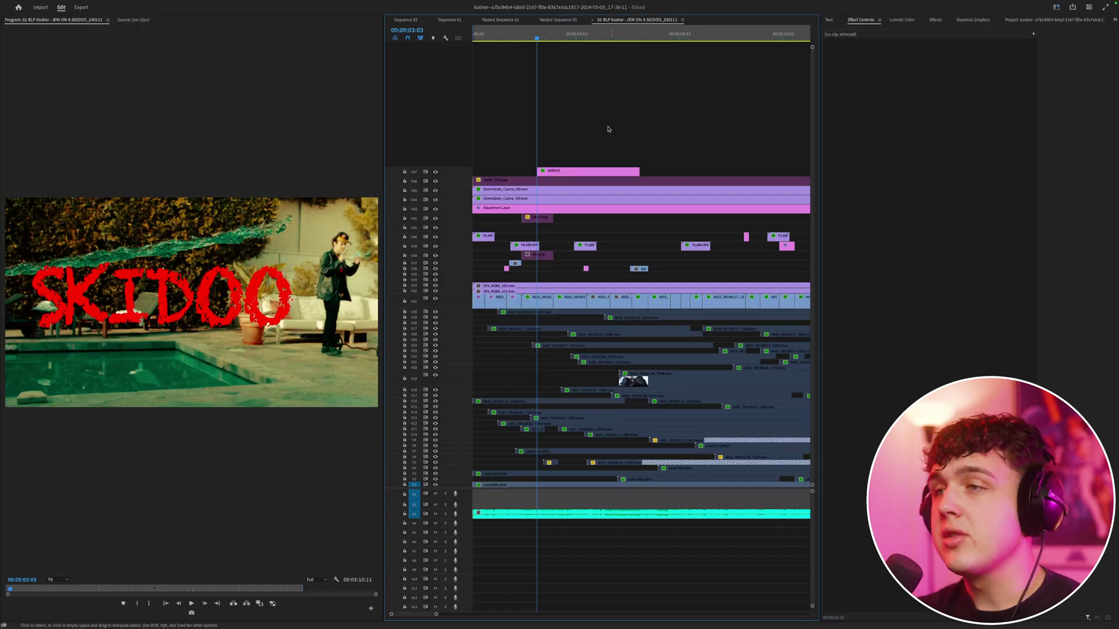
- Disable the SKIDOO text clip, both 35mm grain clips and the Adjustment Layer below them
click(561, 174)
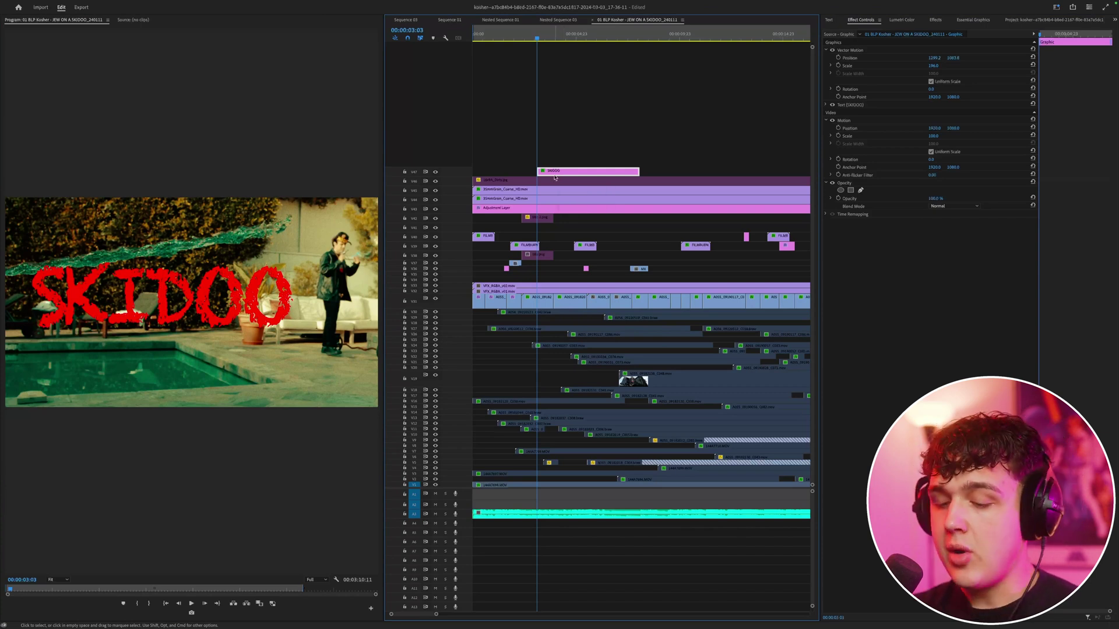
key(shift+e)
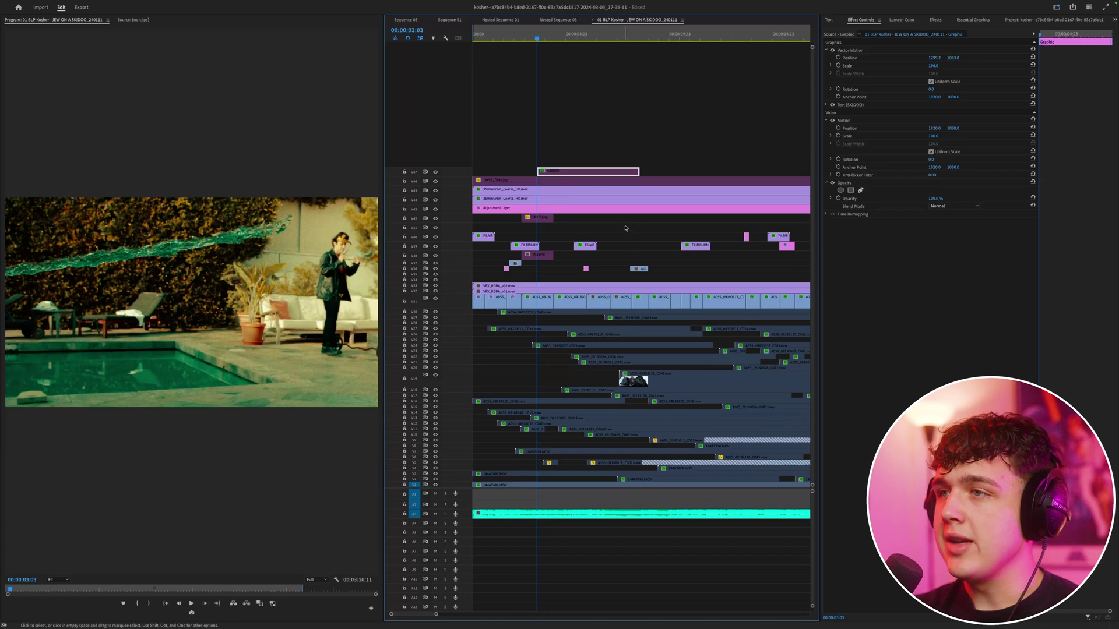
drag(625, 228, 634, 185)
key(shift+e)
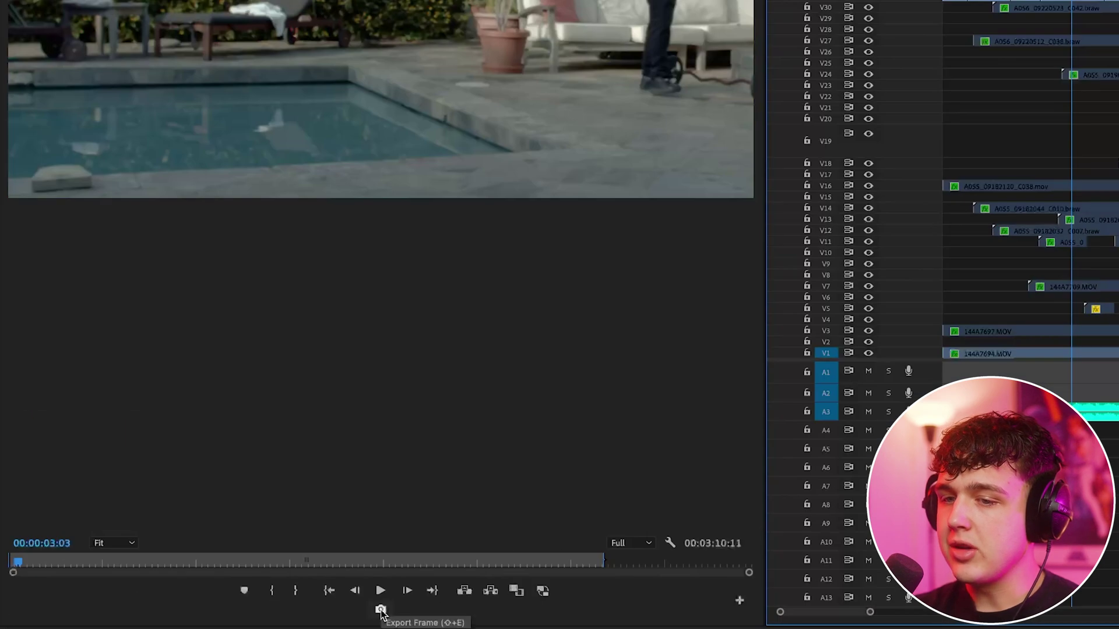
- Export the current frame as a JPEG named title and import it into the project
click(380, 610)
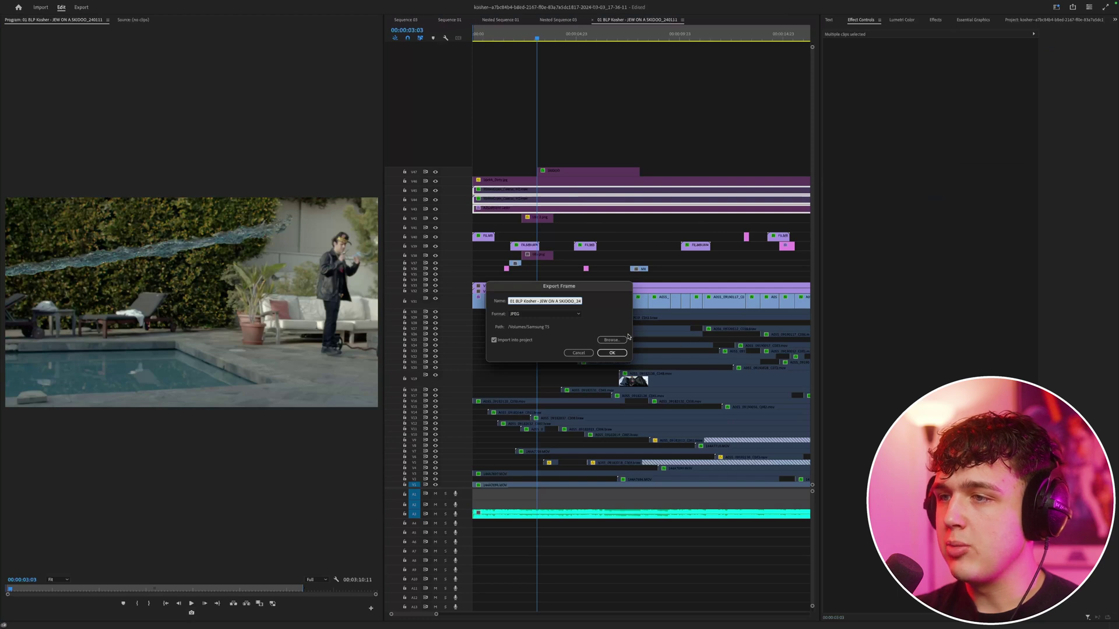
text(title)
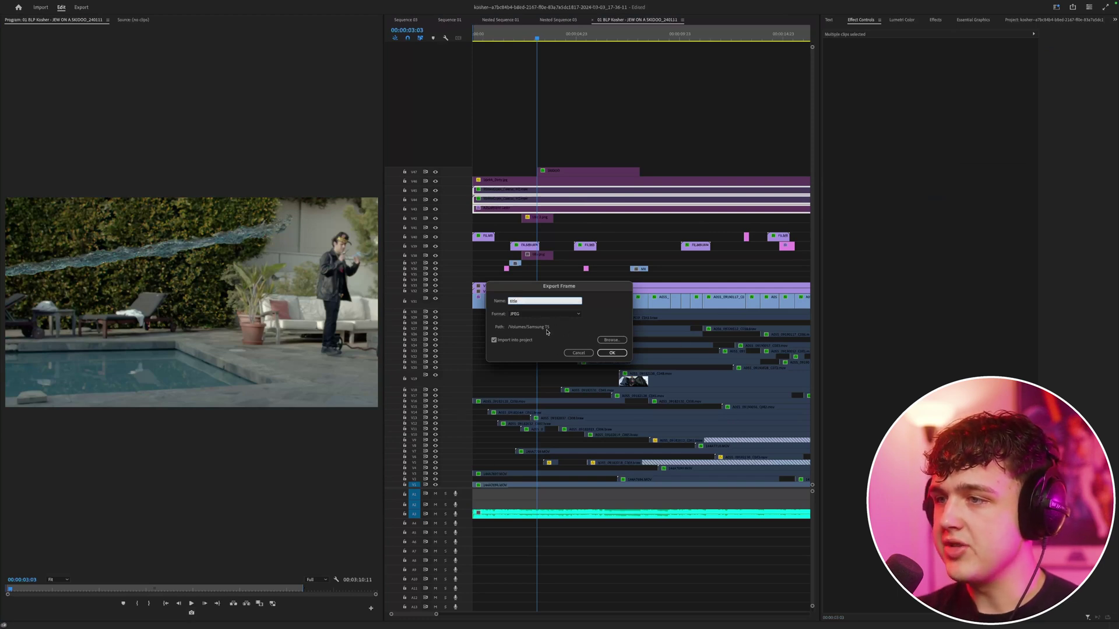
click(612, 353)
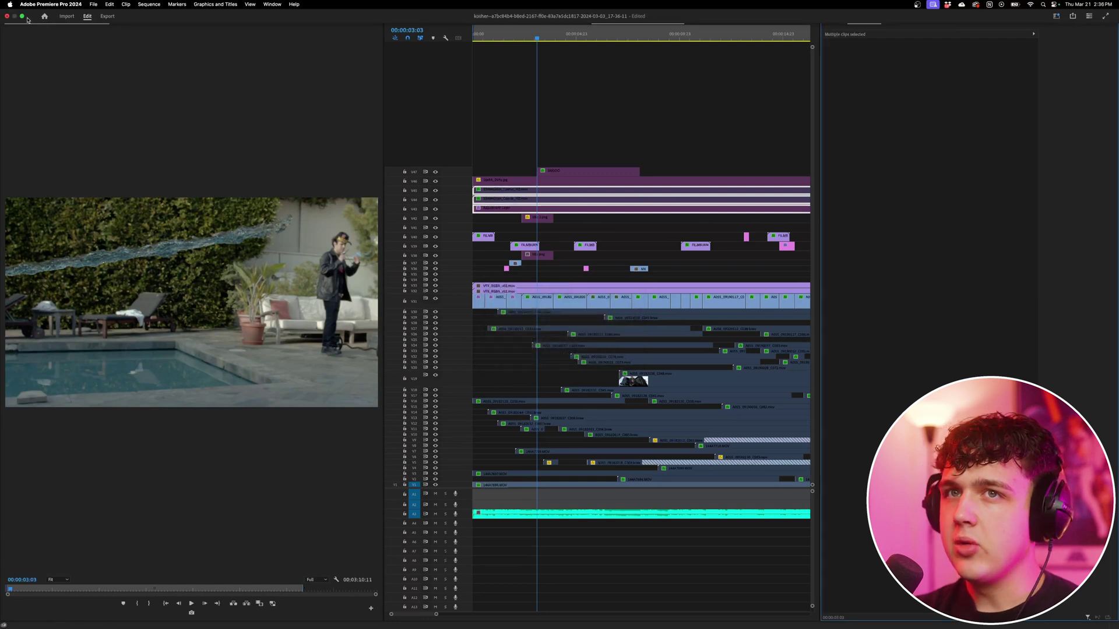
- Switch to Photoshop and add a large text box reading SKIDOO across the hedge and pool in title.jpg
click(23, 16)
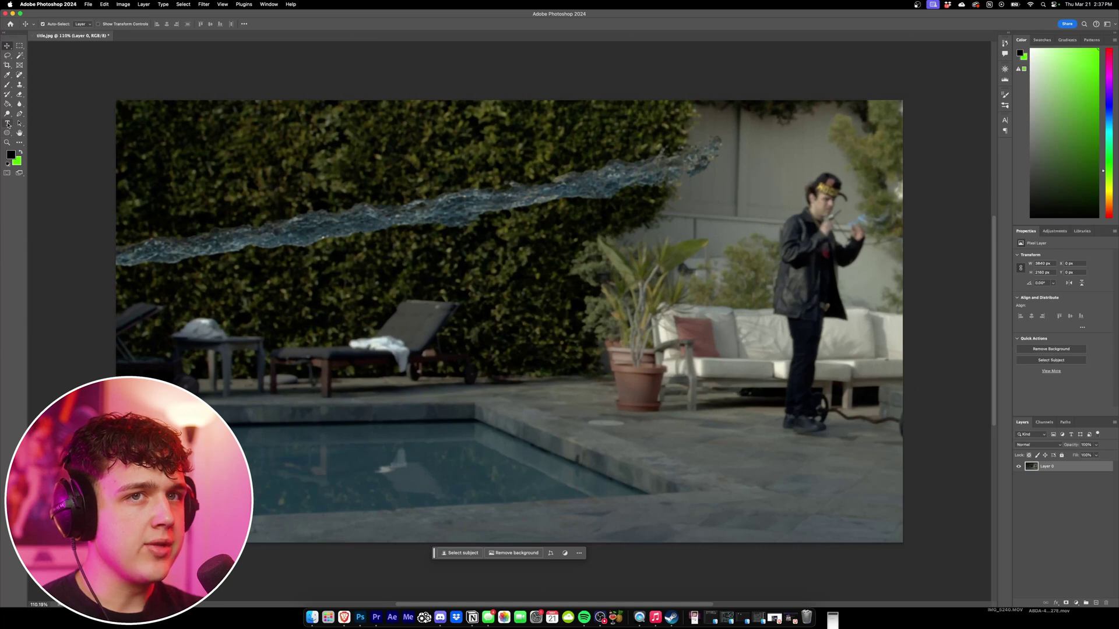
click(8, 124)
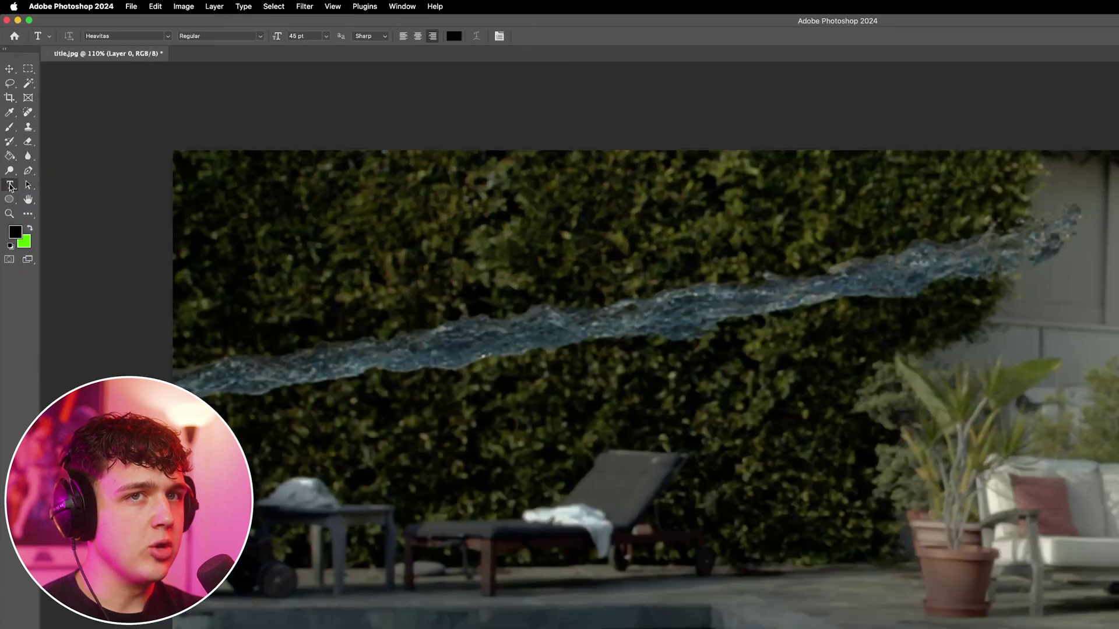
drag(322, 280, 754, 445)
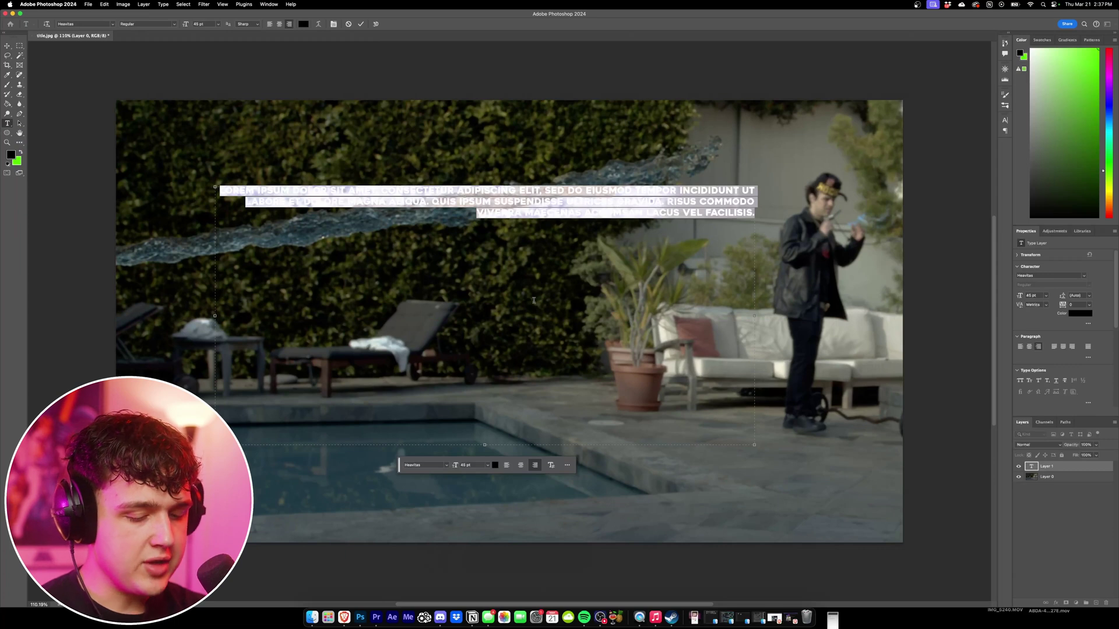
text(SKIDOO)
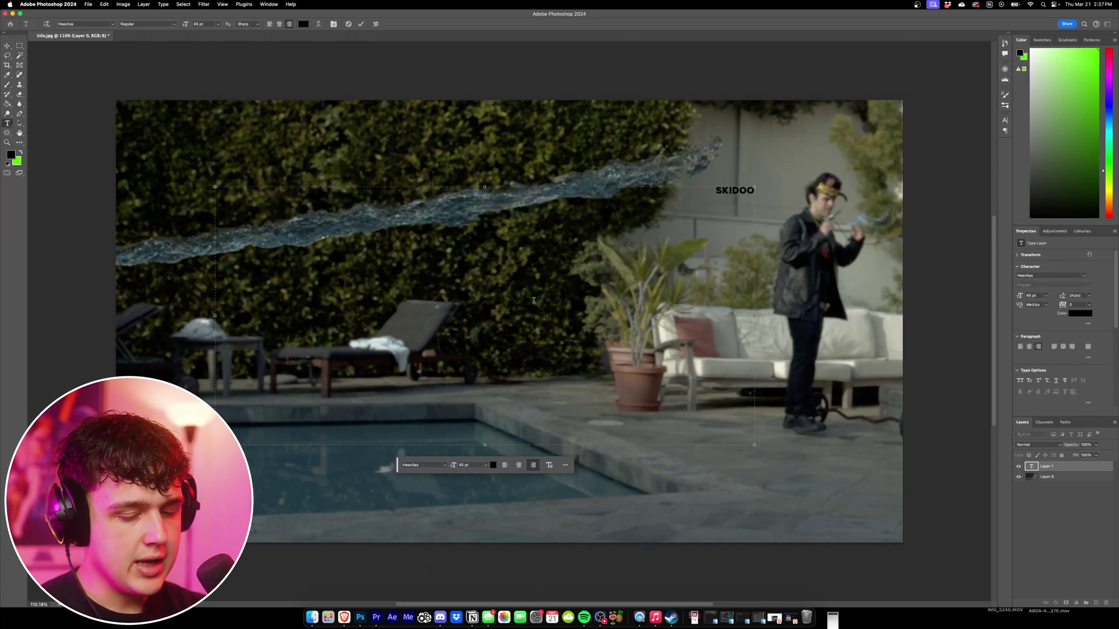
- Centre the SKIDOO text within its box and enlarge it to 568 pt
key(super+a)
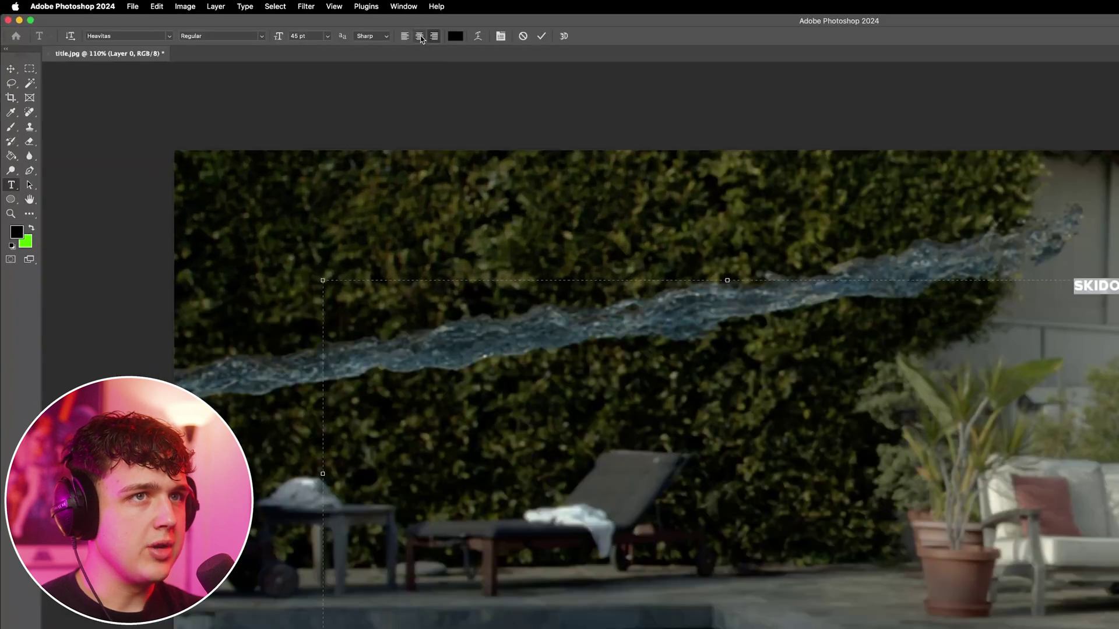
click(279, 24)
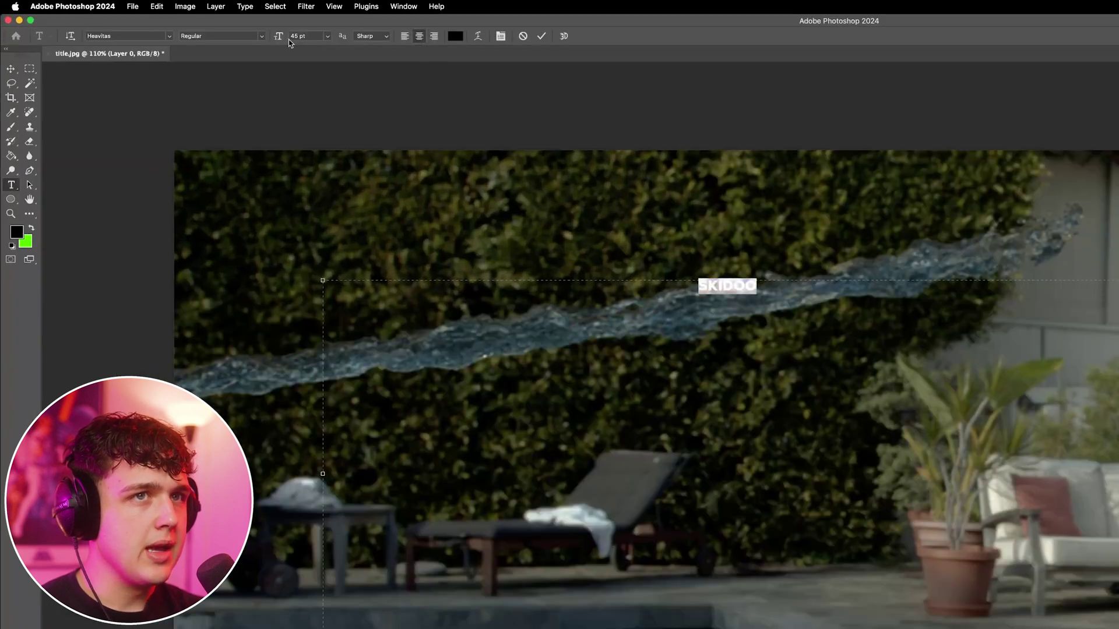
drag(281, 40, 584, 35)
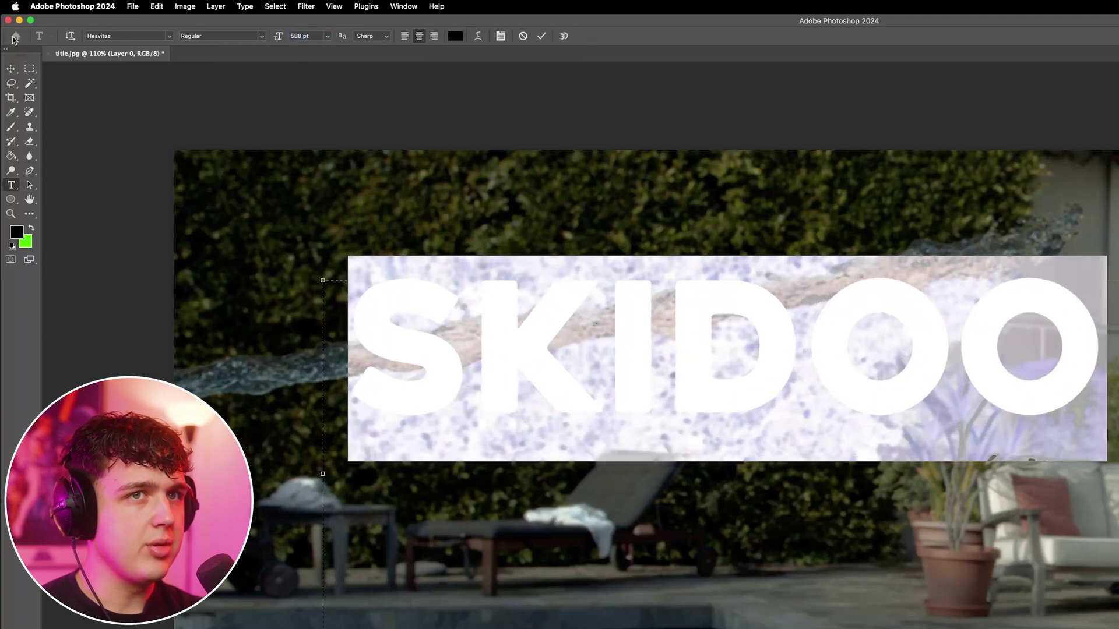
- Colour the SKIDOO text pure red (ff0000) and move it down and to the left, over the pool furniture
click(455, 36)
click(809, 434)
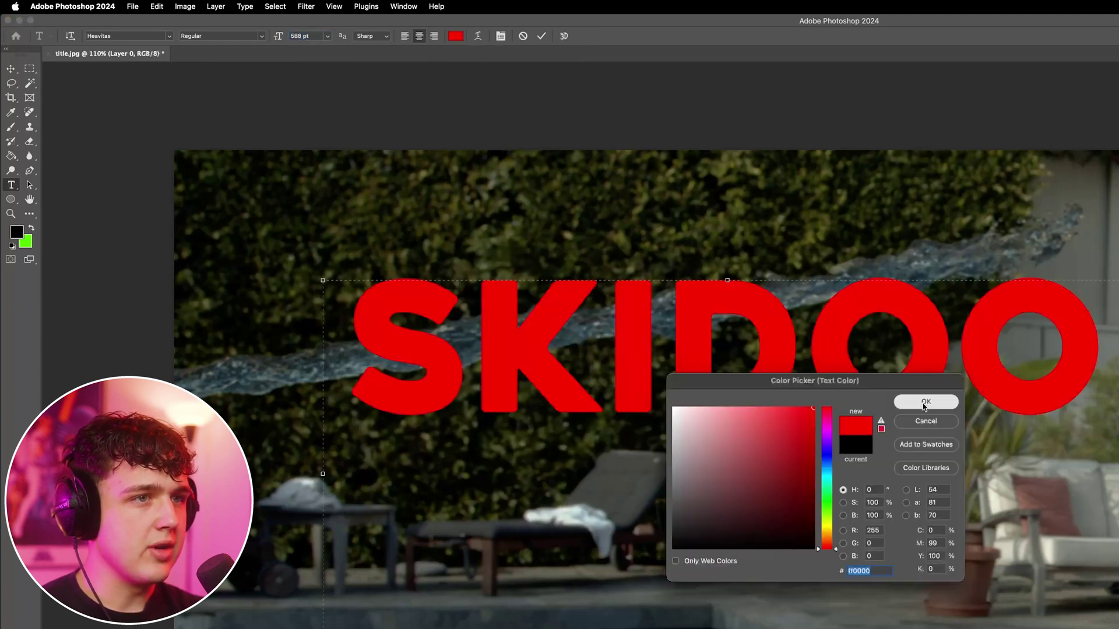
click(925, 402)
click(12, 70)
drag(588, 357, 496, 449)
- Try stretching the SKIDOO text vertically and widening its letter spacing, undoing each attempt
click(11, 185)
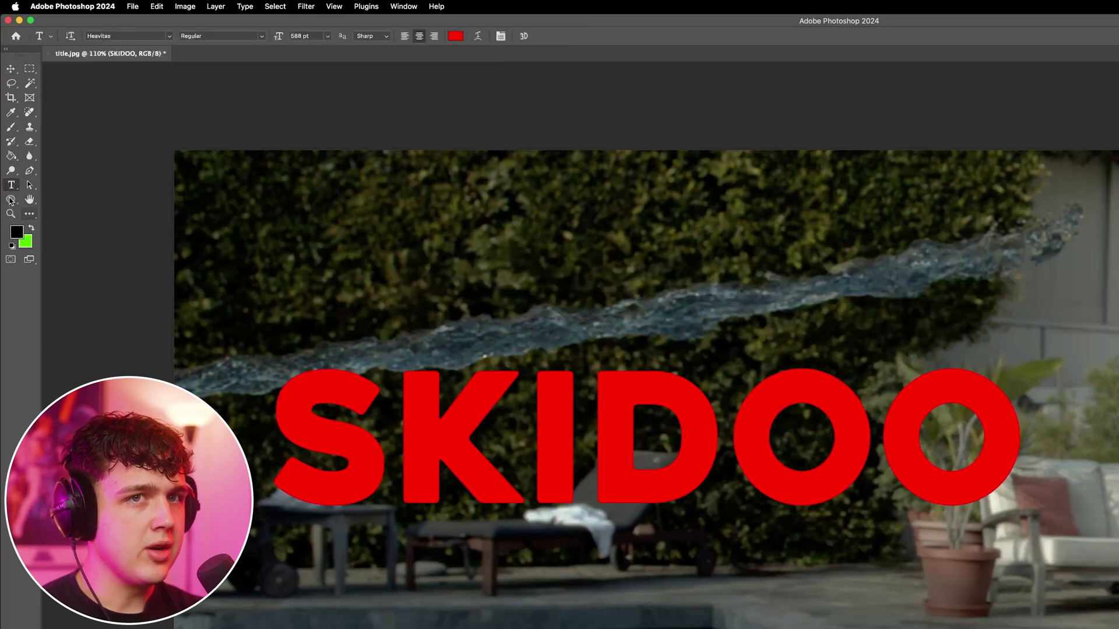
double_click(294, 404)
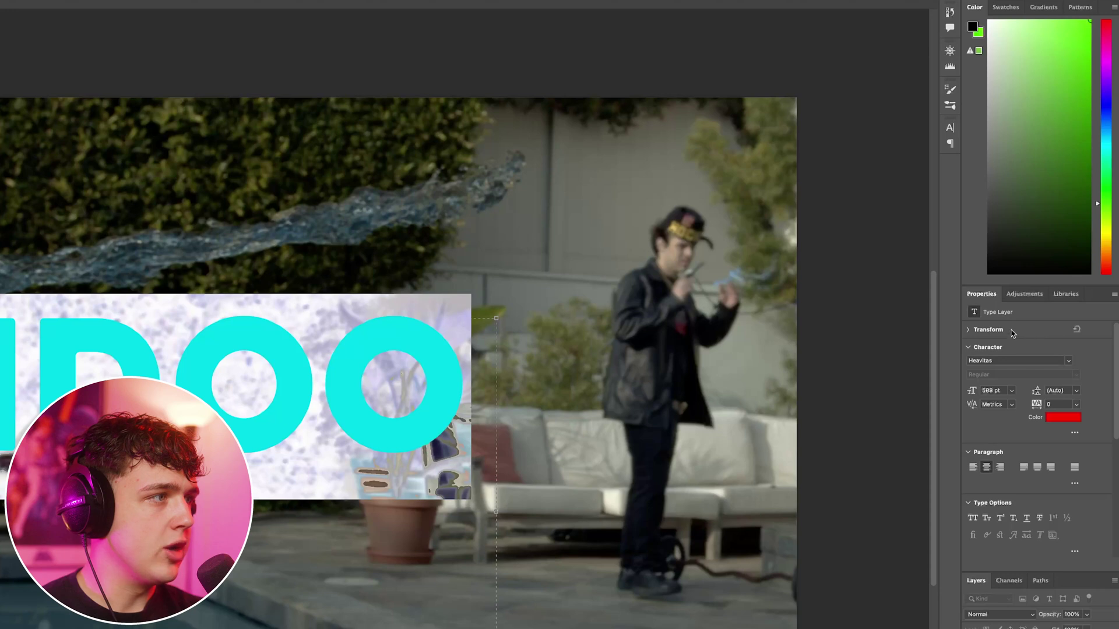
click(1074, 432)
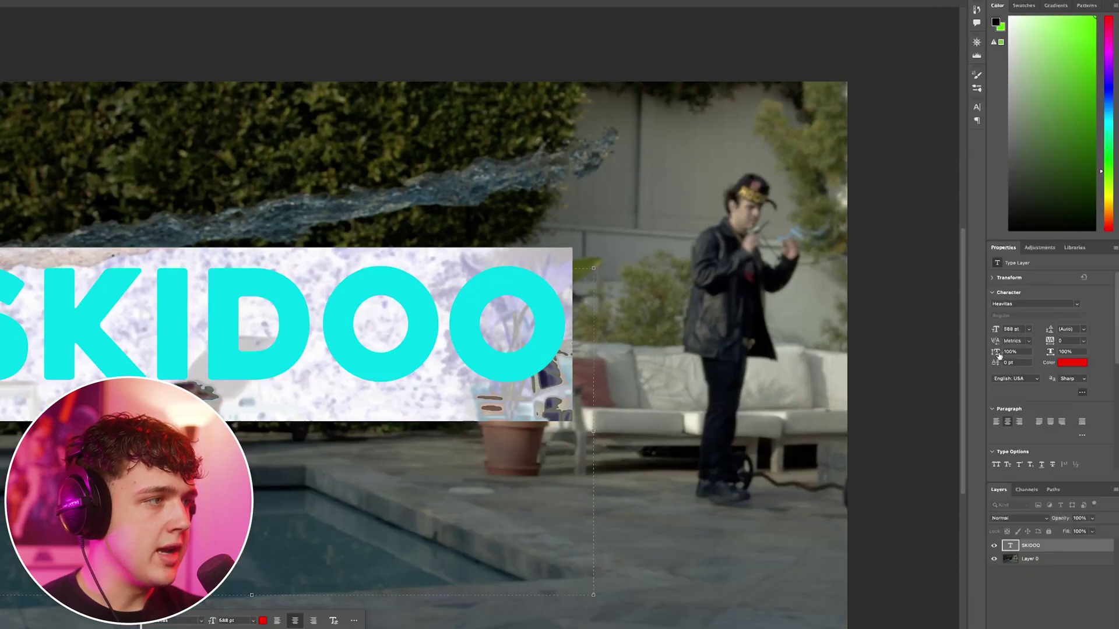
drag(972, 417, 1075, 411)
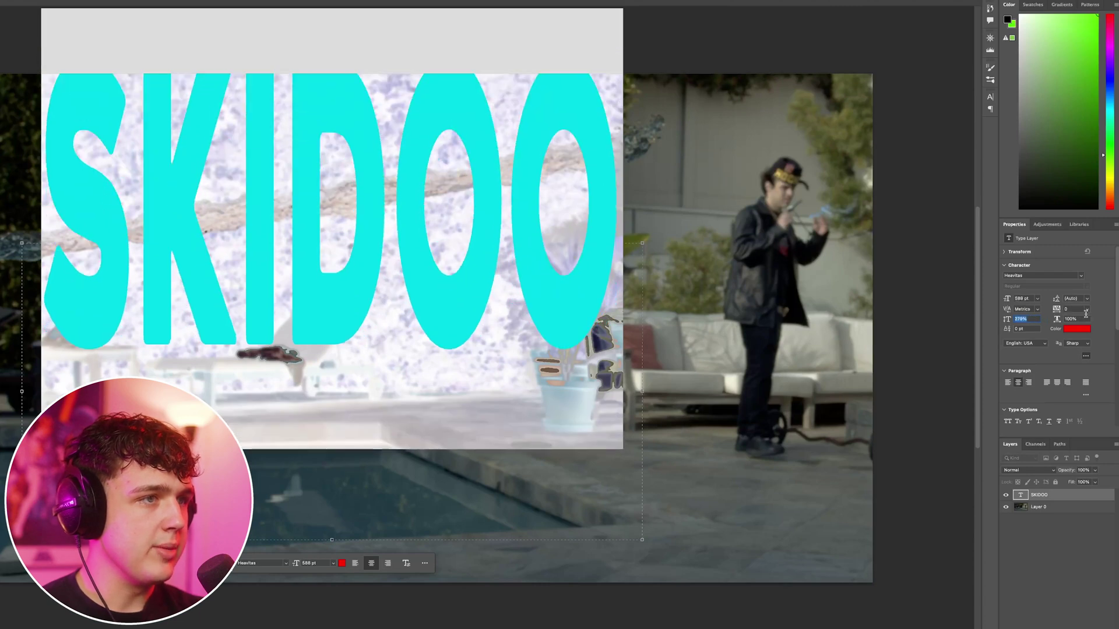
key(super+z)
mouse_move(1056, 319)
mouse_down()
mouse_move(1084, 319)
mouse_move(1054, 315)
mouse_move(1066, 314)
mouse_up()
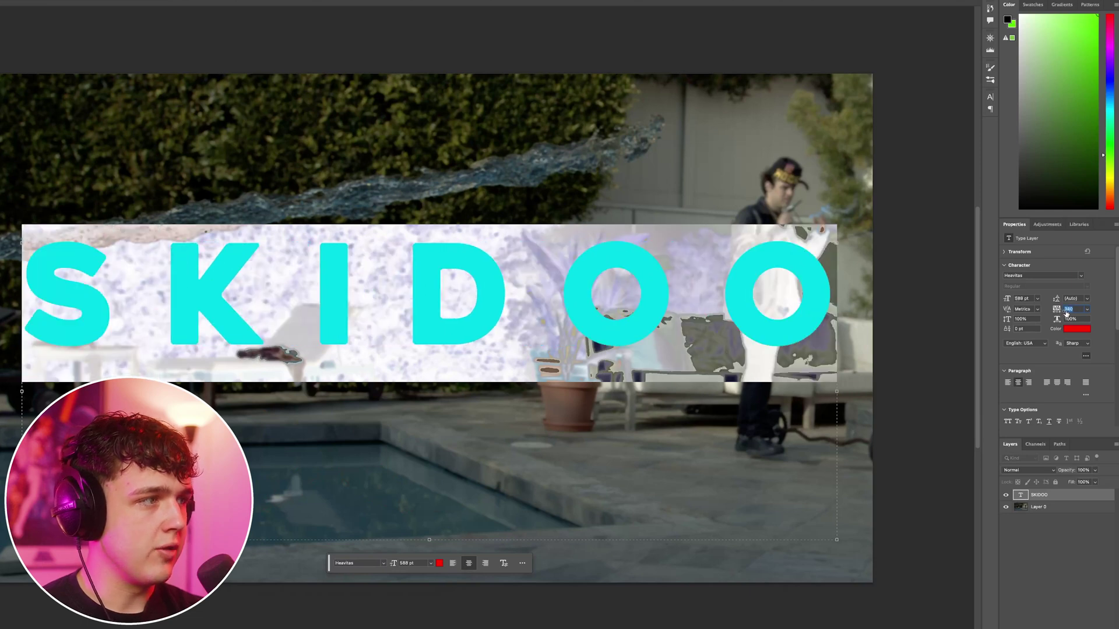
key(super+z)
click(1025, 276)
click(113, 24)
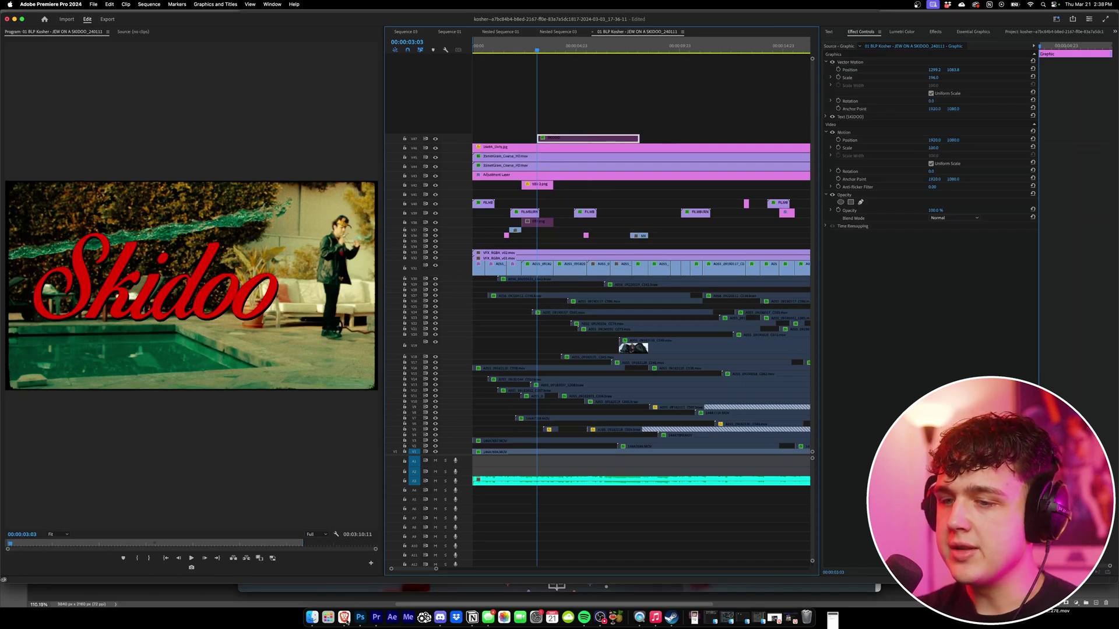
- Switch to the Brave browser, go to dafont.com and open its listing of new fonts
click(344, 618)
text(dafont)
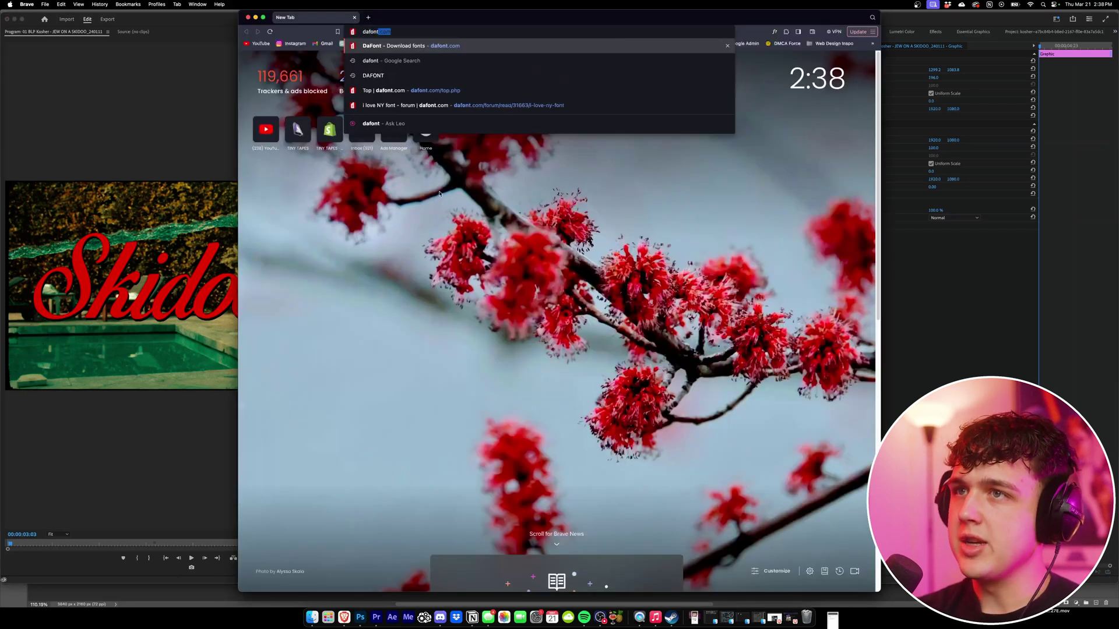
key(Return)
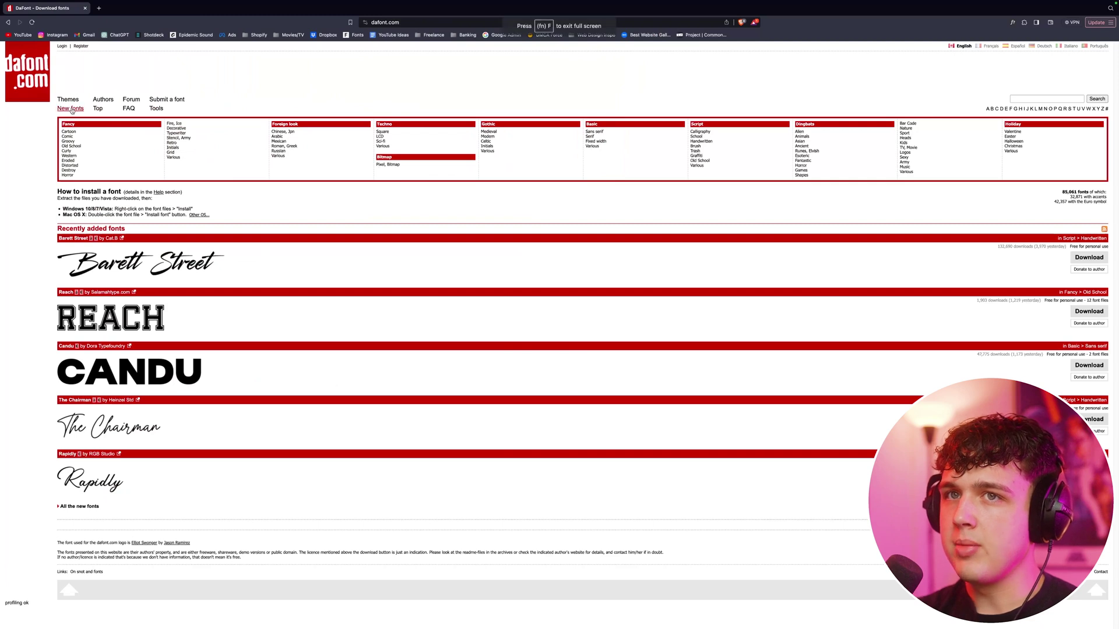
click(71, 108)
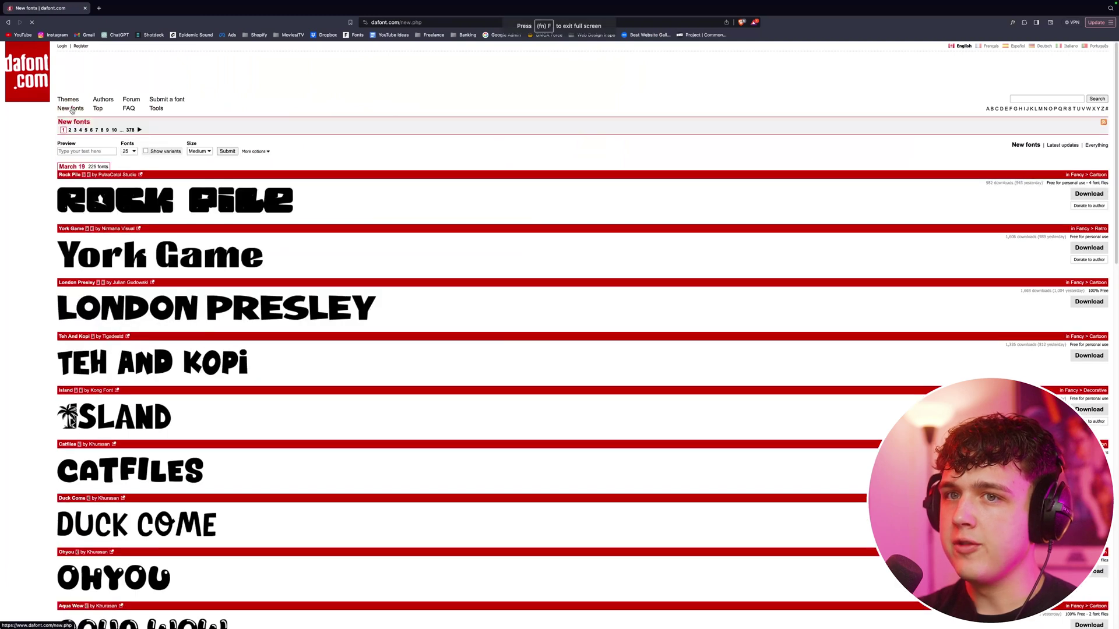
- Preview the listed new fonts with the custom sample text SKIDOO
scroll(237, 392, down, 10)
scroll(165, 505, down, 3)
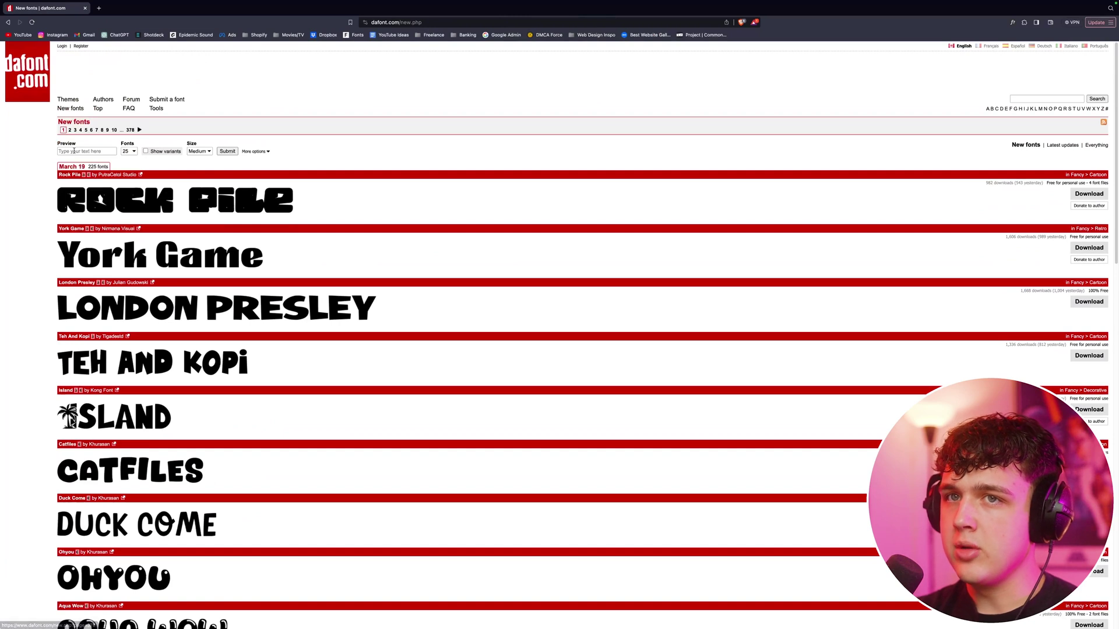
click(86, 151)
text(S)
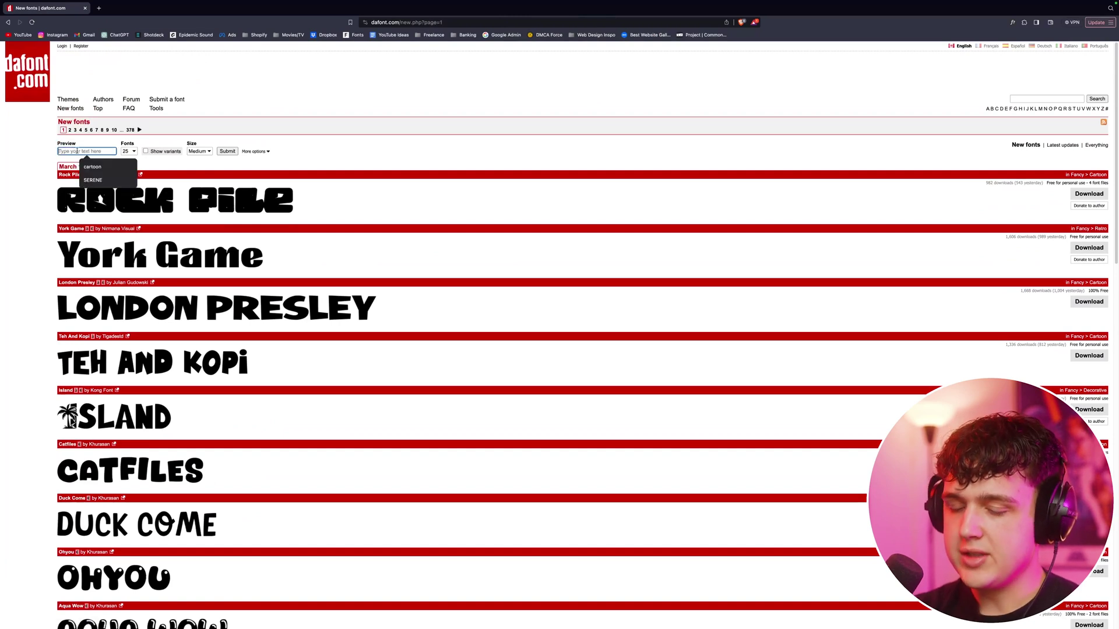
text(SKIDOO)
click(219, 150)
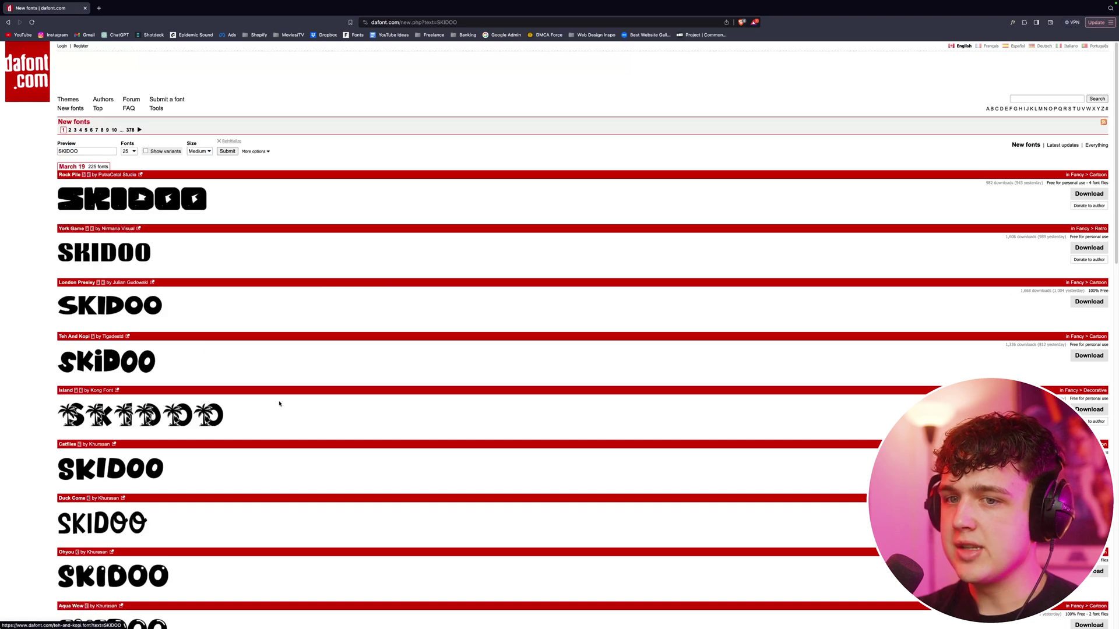
- Browse several pages of new fonts and compare how SKIDOO looks in each
scroll(279, 403, down, 10)
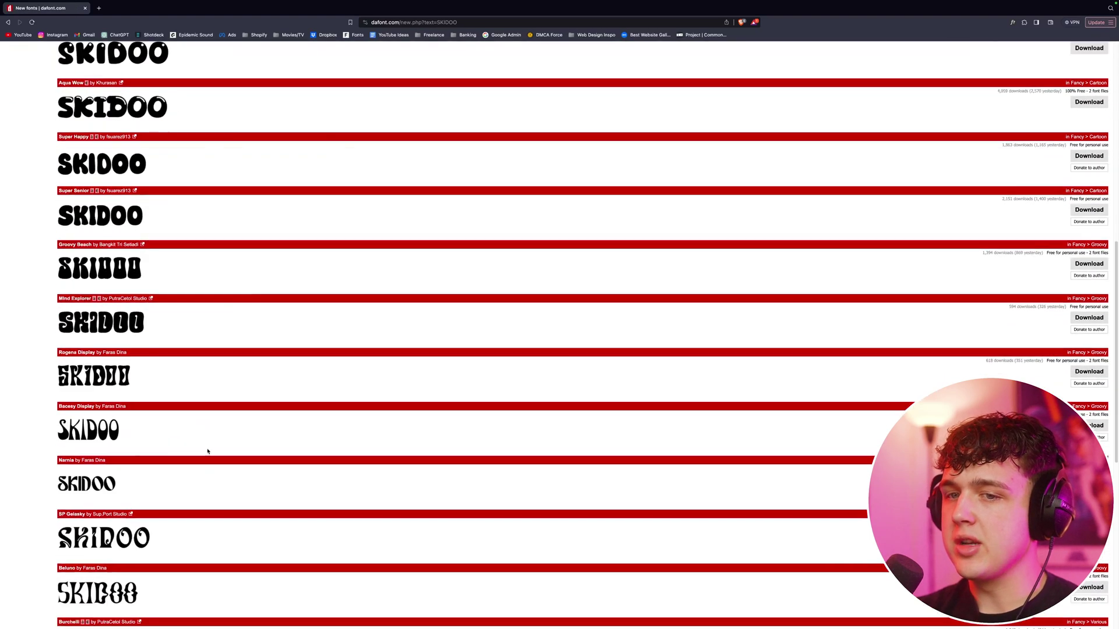
scroll(208, 451, down, 8)
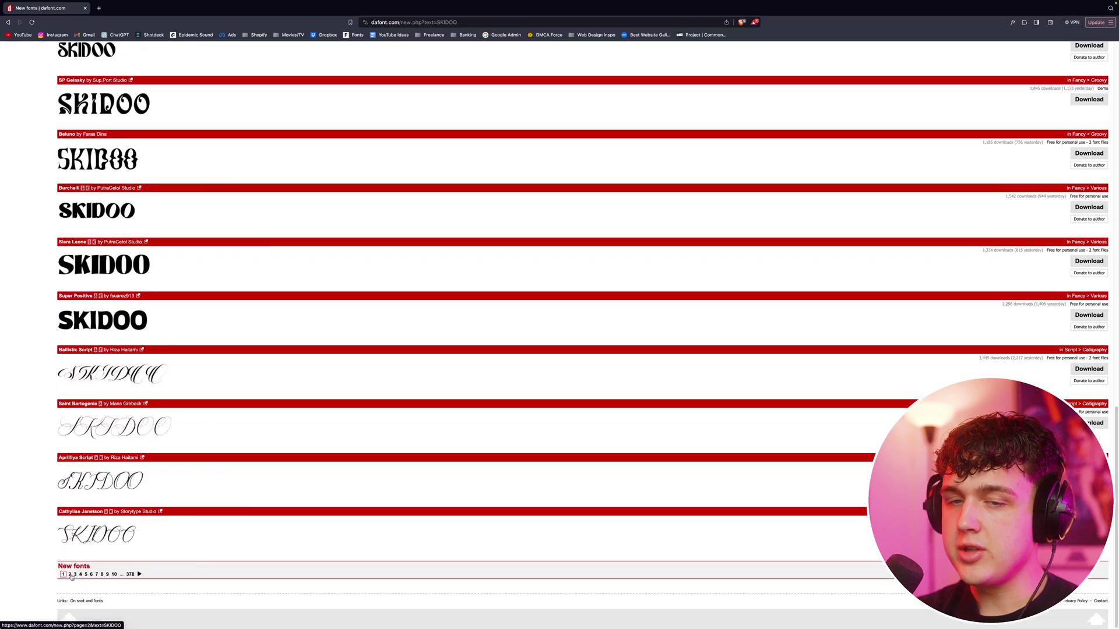
click(71, 575)
scroll(223, 495, down, 3)
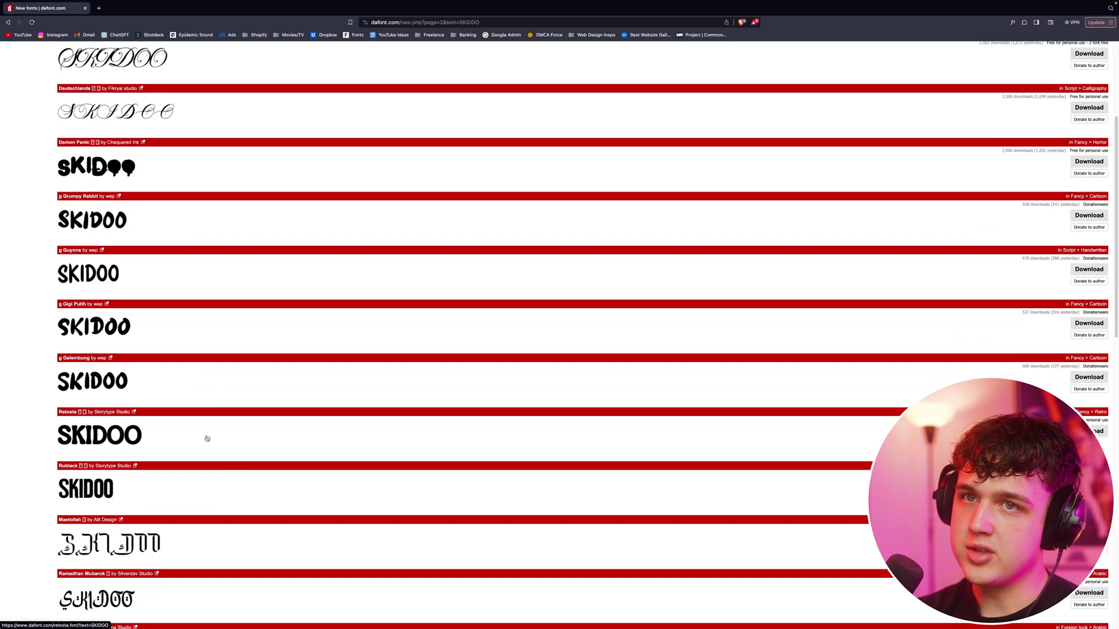
scroll(88, 170, up, 4)
- Examine the SKIDOO previews in the Roman, Greek theme and the Gothic themes Medieval, Modern and Celtic
click(68, 99)
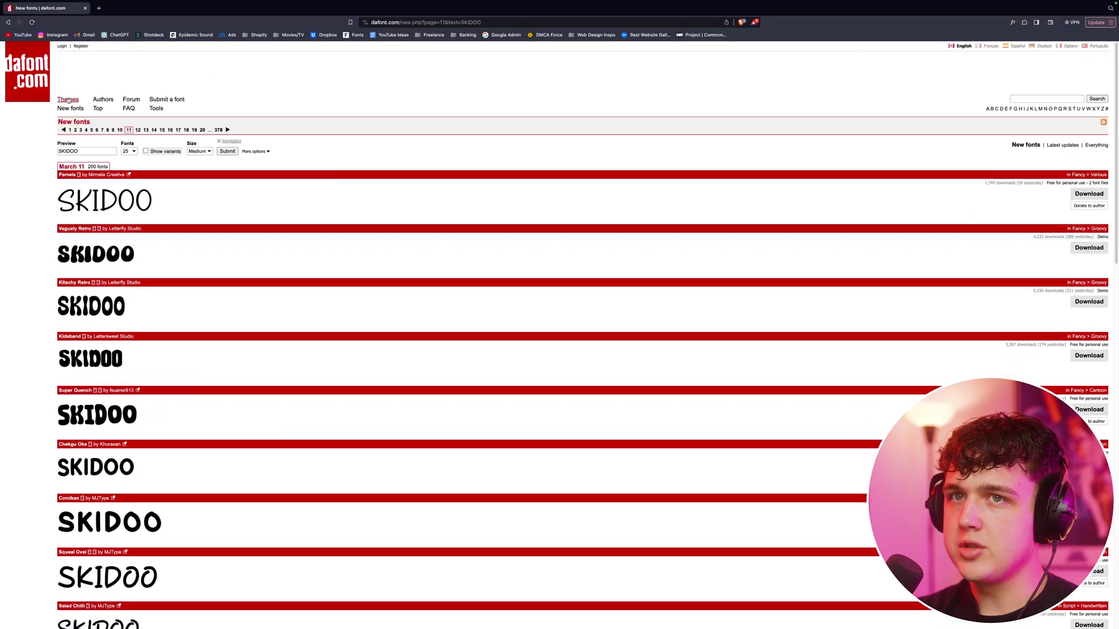
click(208, 162)
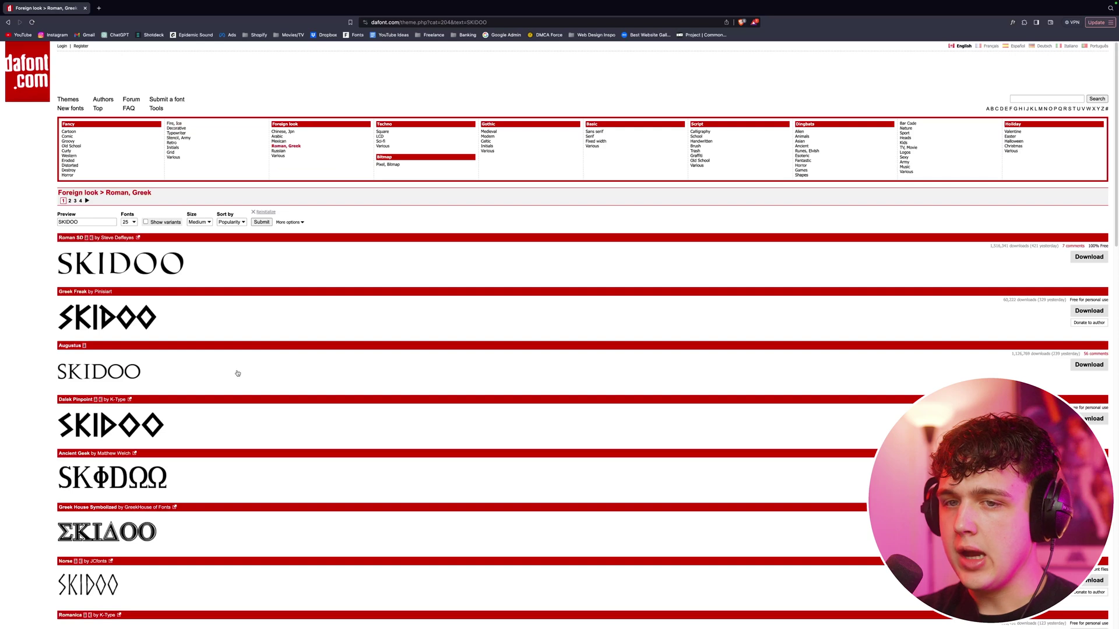
scroll(253, 394, down, 5)
scroll(407, 262, up, 5)
click(489, 132)
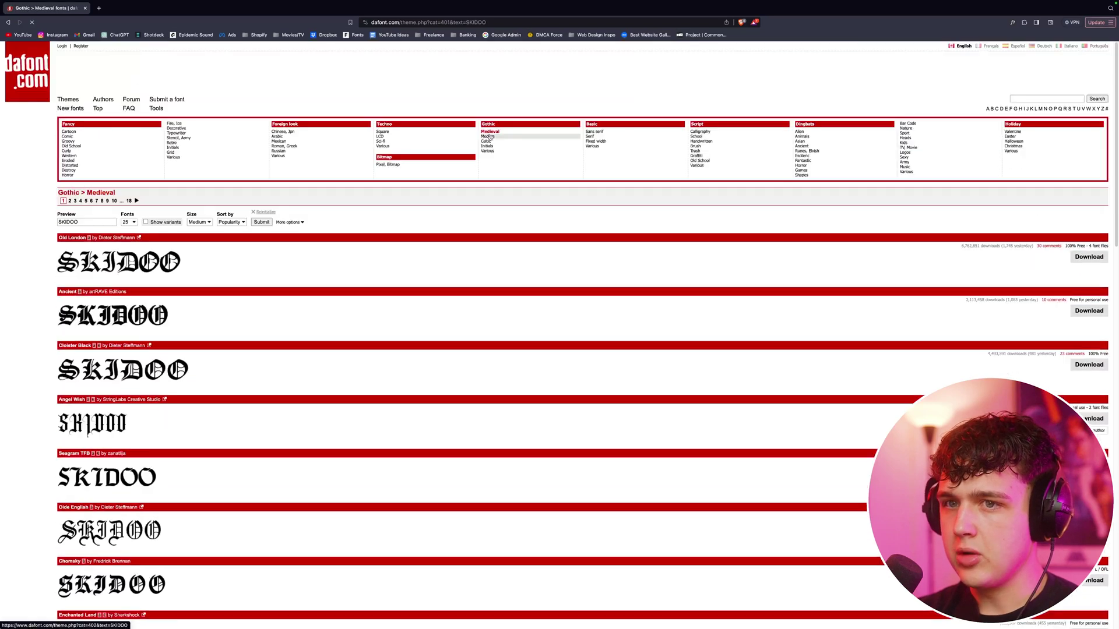
click(487, 136)
click(487, 141)
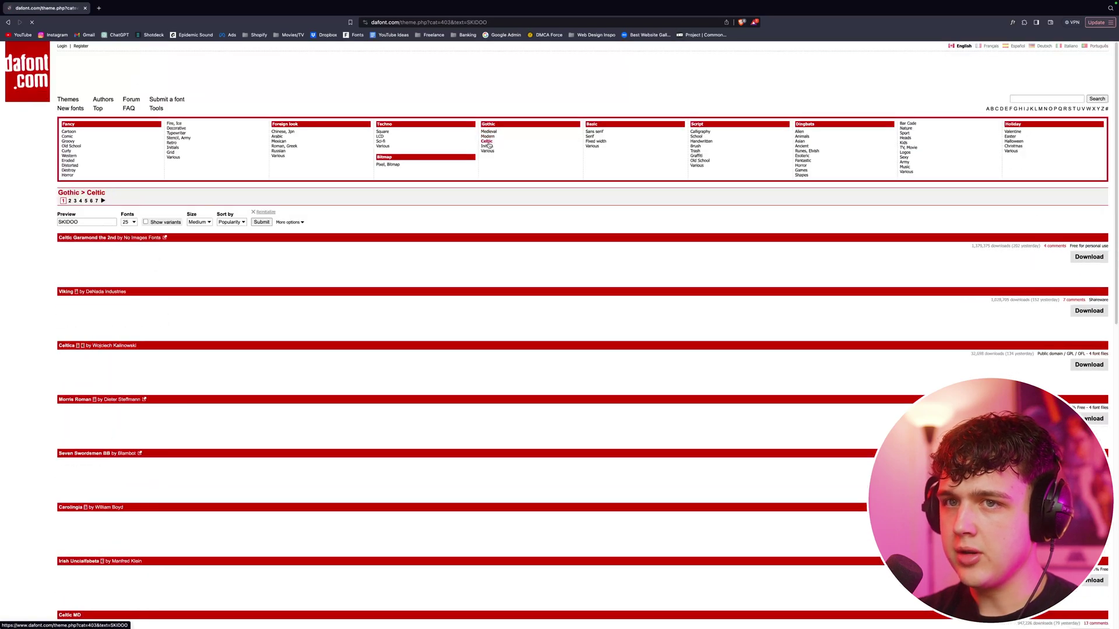
- Find the Korean Calligraphy font in the Chinese, Jpn theme and download its zip to the fonts folder
click(282, 132)
scroll(160, 530, down, 10)
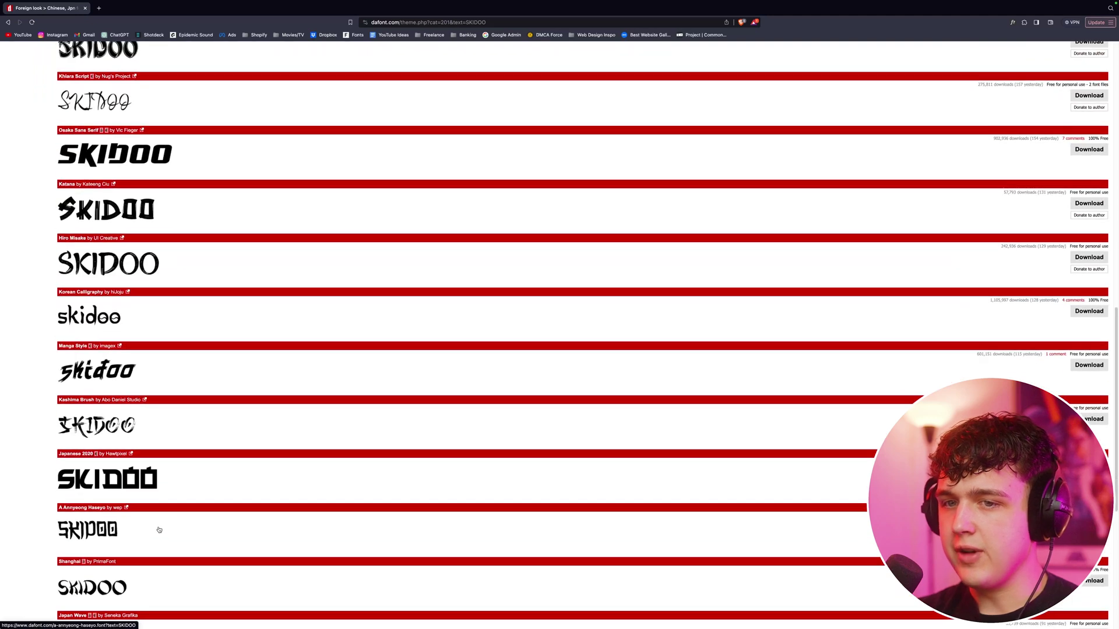
click(85, 317)
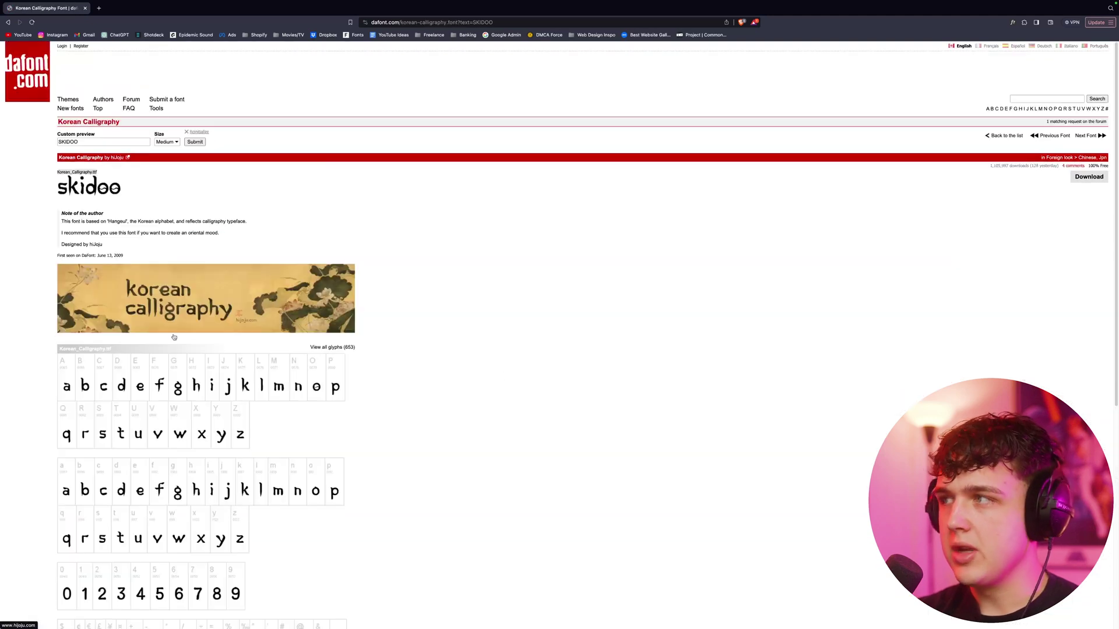
click(1096, 178)
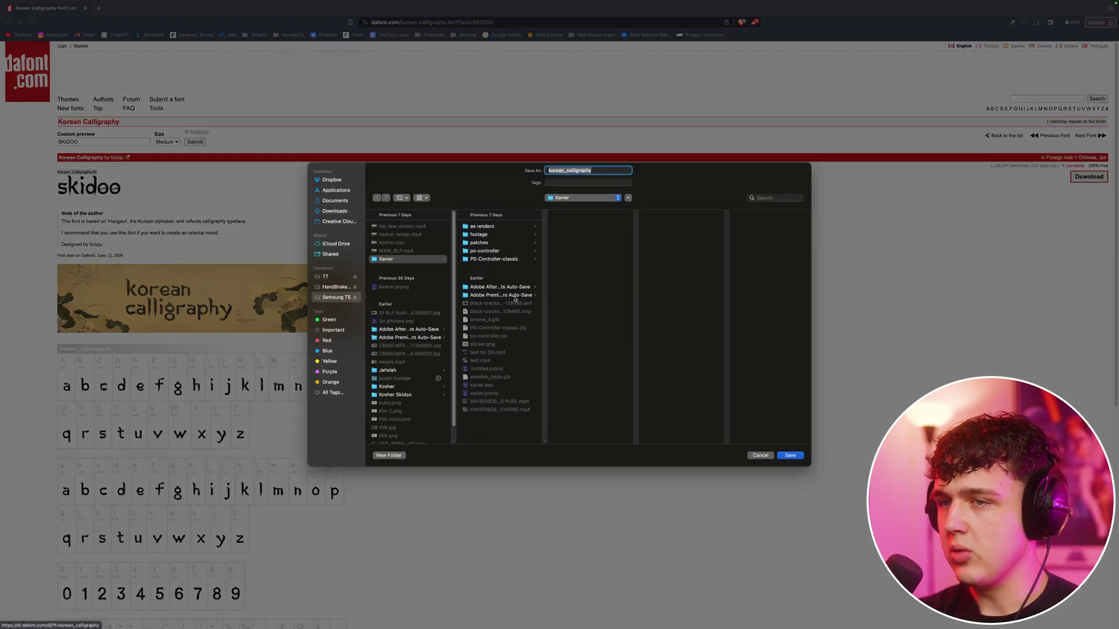
click(335, 201)
click(384, 330)
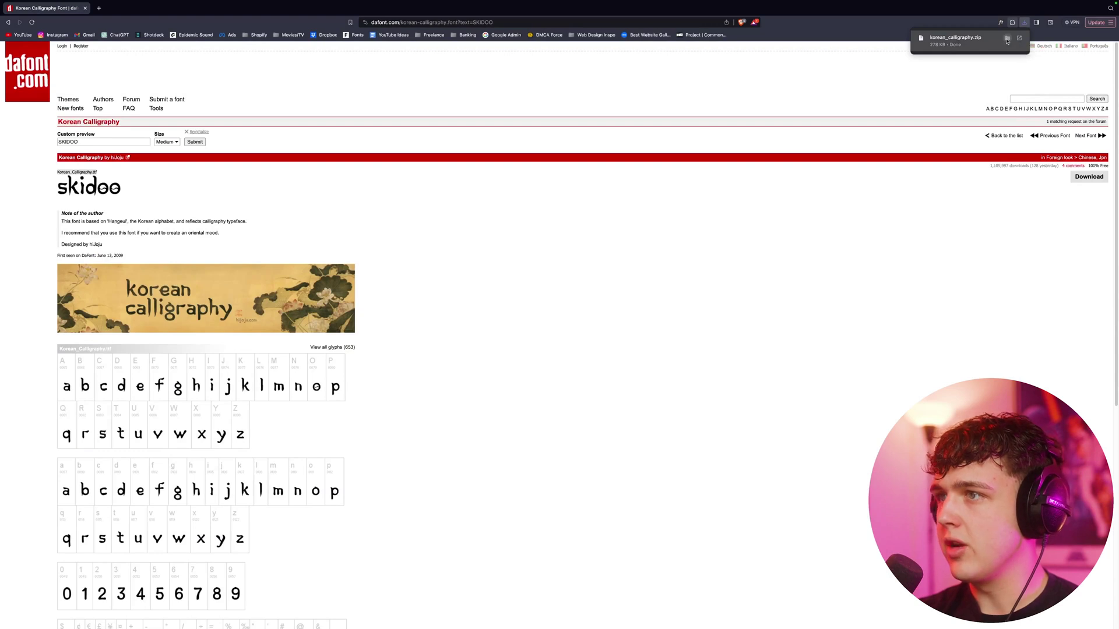
- Unzip the korean_calligraphy download and install its Korean Calligraphy TTF font in Font Book
double_click(471, 265)
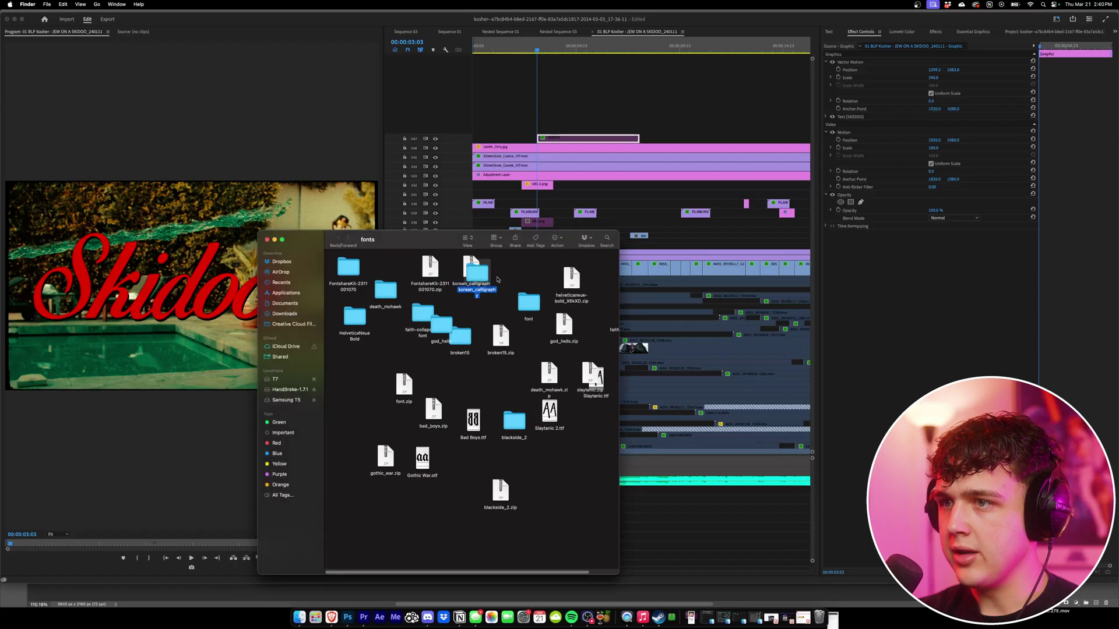
double_click(475, 279)
double_click(389, 267)
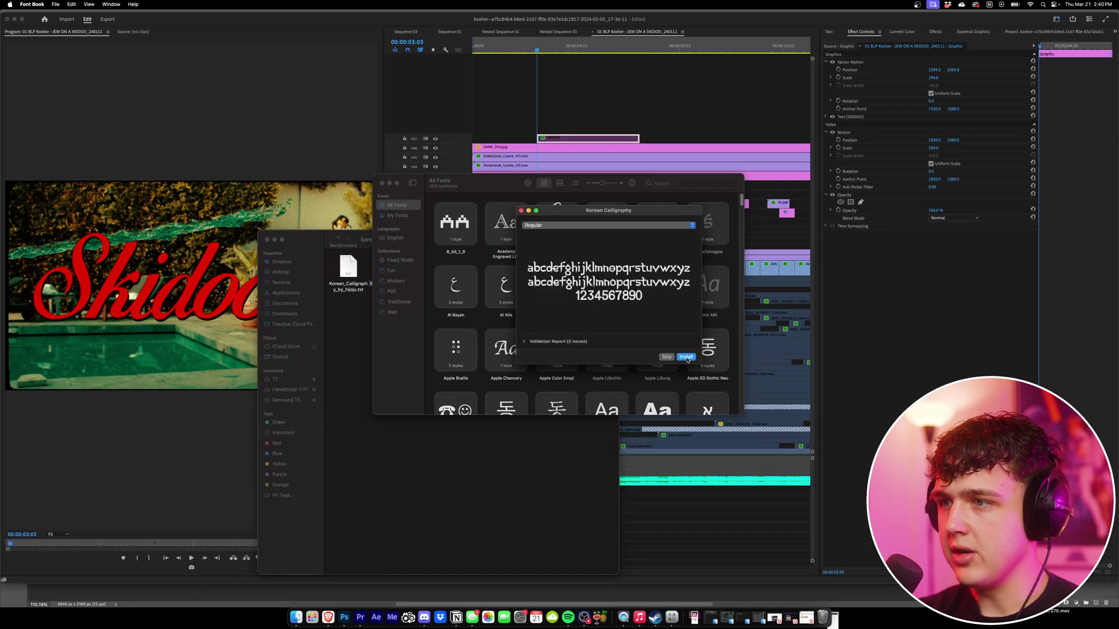
click(686, 357)
click(512, 455)
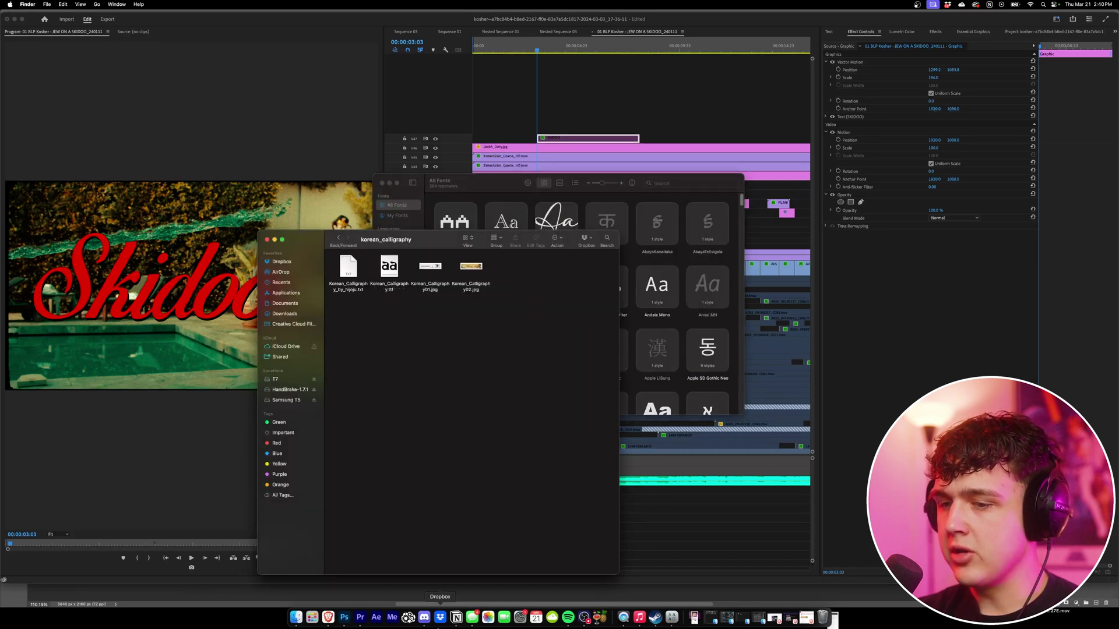
- Switch back to Photoshop and set the SKIDOO text's font to Korean Calligraphy
click(344, 618)
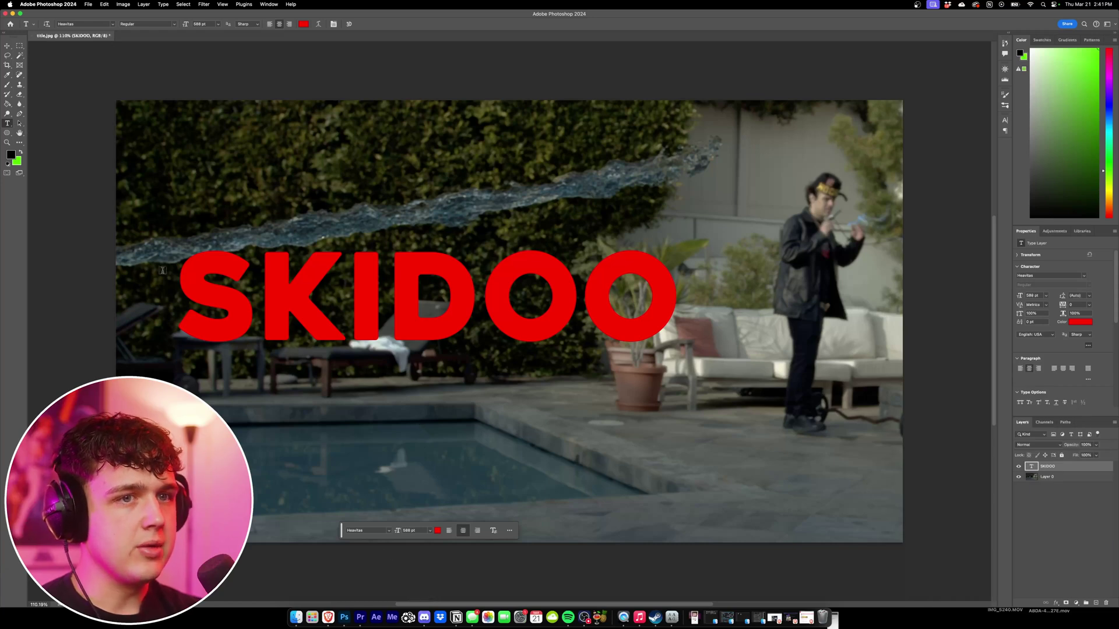
drag(162, 270, 689, 322)
click(113, 24)
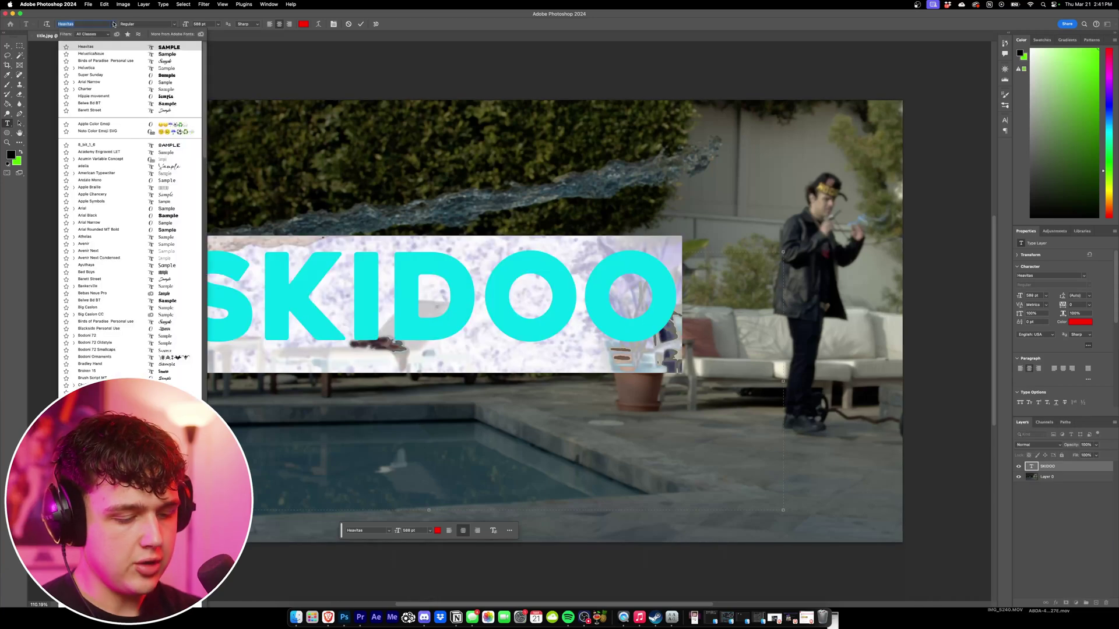
text(kore)
key(Return)
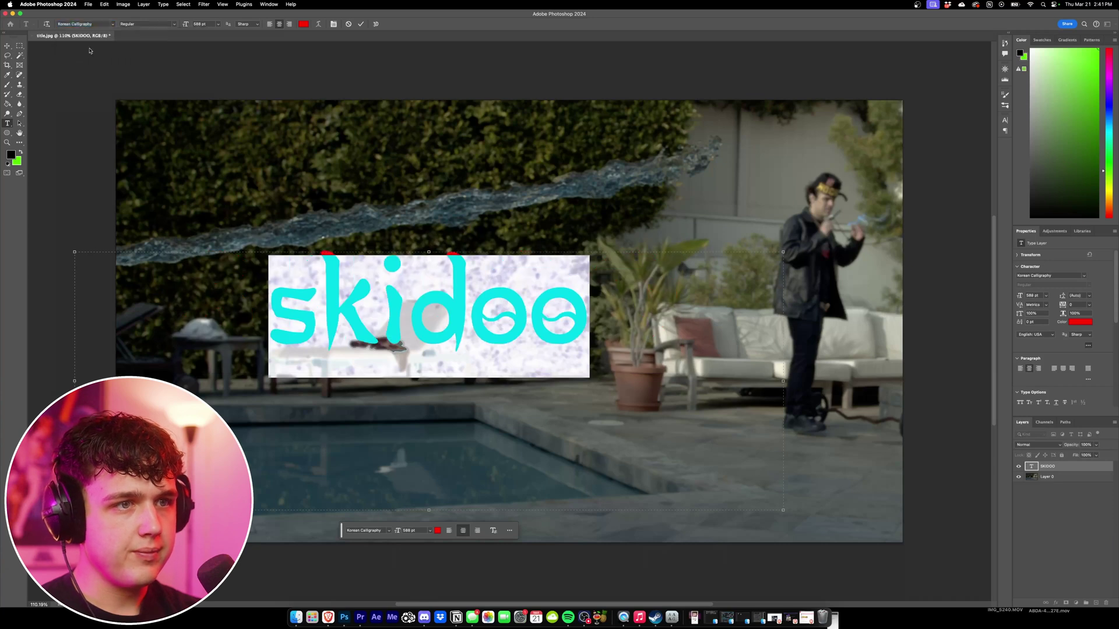
- Tighten the tracking of the whole SKIDOO text to -20
click(10, 123)
drag(293, 329, 739, 318)
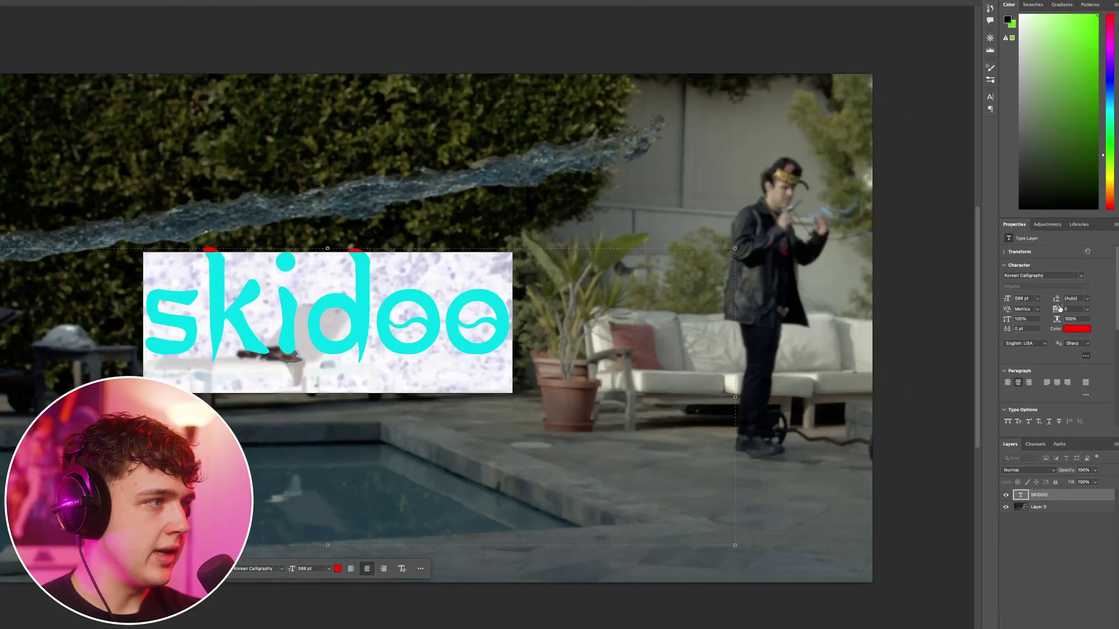
drag(1059, 309, 1053, 309)
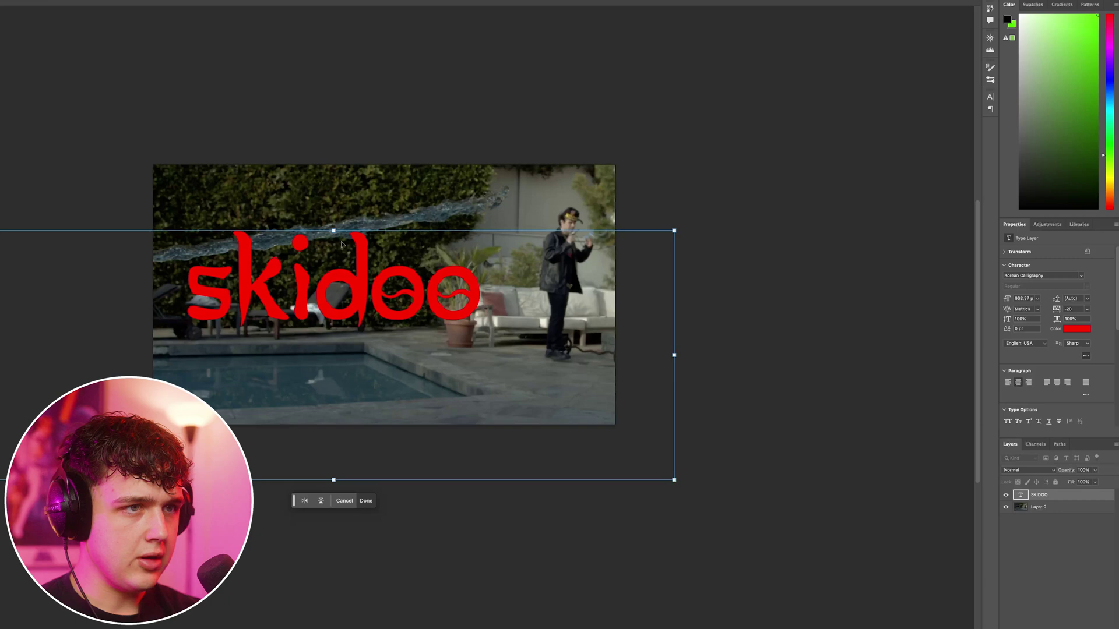
- Scale the SKIDOO title up to about 1081 pt and position it across the hedge above the pool
drag(348, 232, 349, 201)
drag(365, 266, 377, 287)
drag(377, 287, 374, 285)
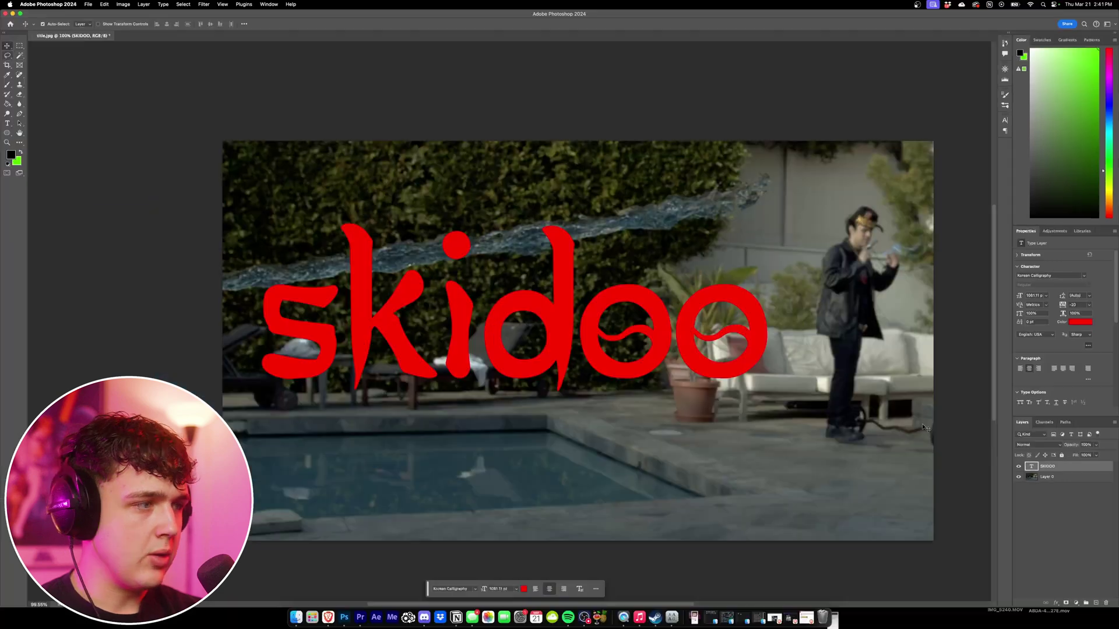
- Hide the photo layer, Layer 0, and nudge the SKIDOO title slightly downward on the transparent canvas
drag(769, 400, 648, 382)
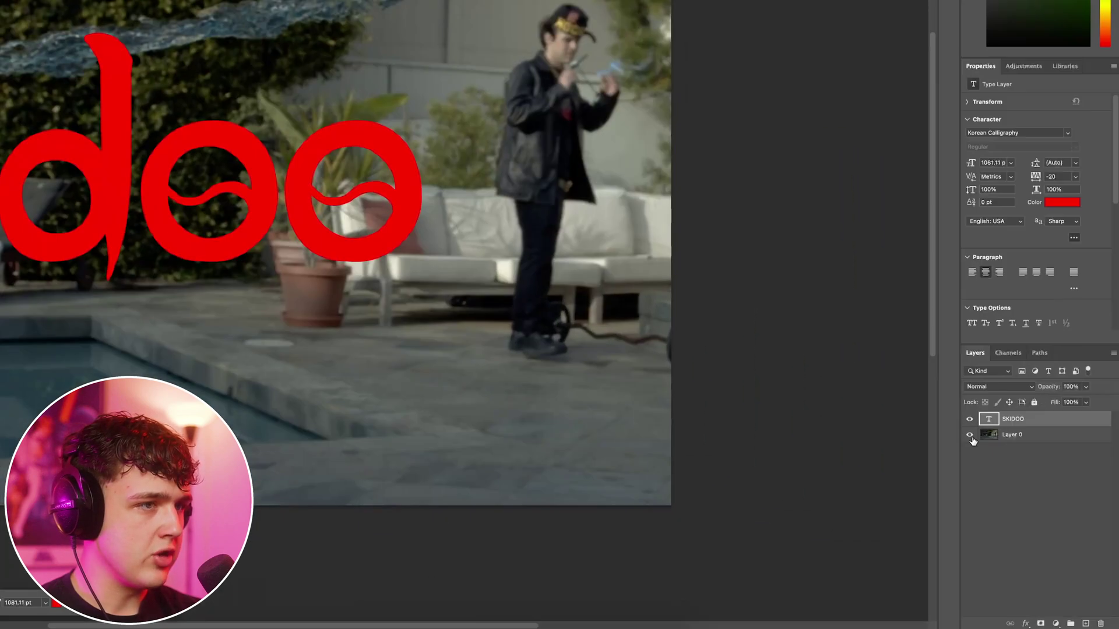
click(1018, 477)
scroll(459, 260, up, 1)
drag(461, 305, 460, 314)
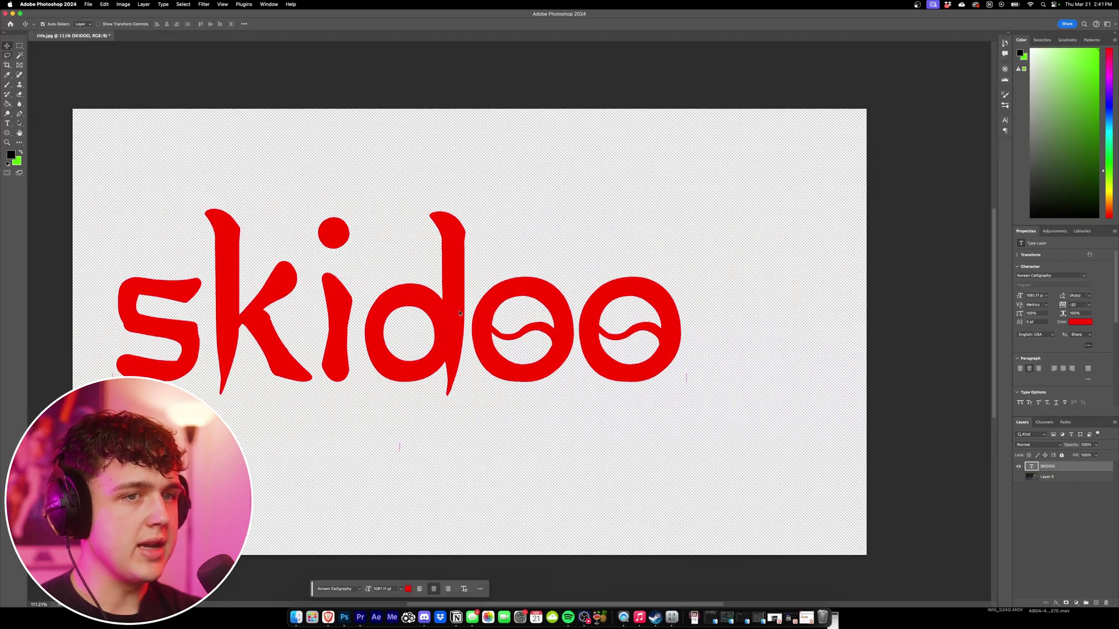
- Save a PNG copy of the red title on its transparent canvas as title copy.png in the Kosher folder
scroll(462, 314, down, 1)
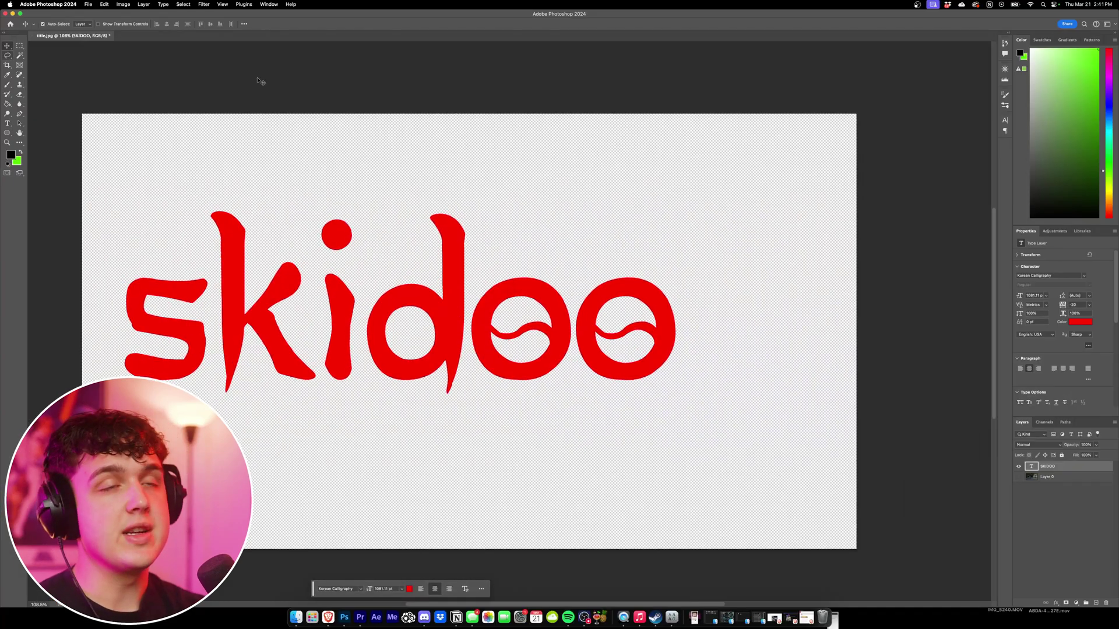
scroll(326, 271, left, 1)
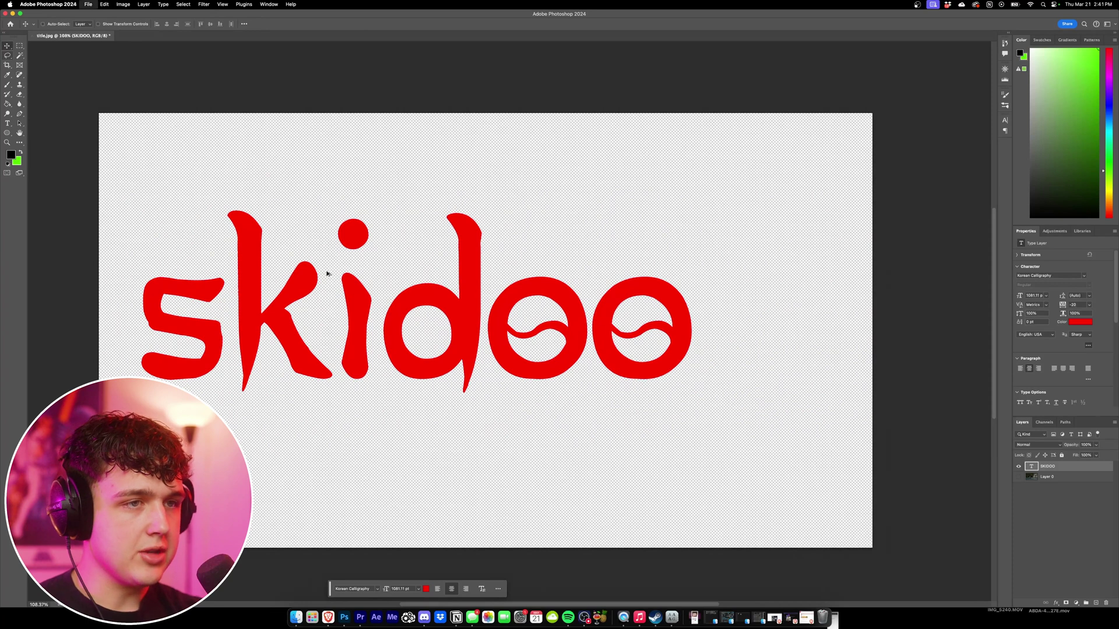
key(alt+super+s)
click(542, 340)
click(556, 402)
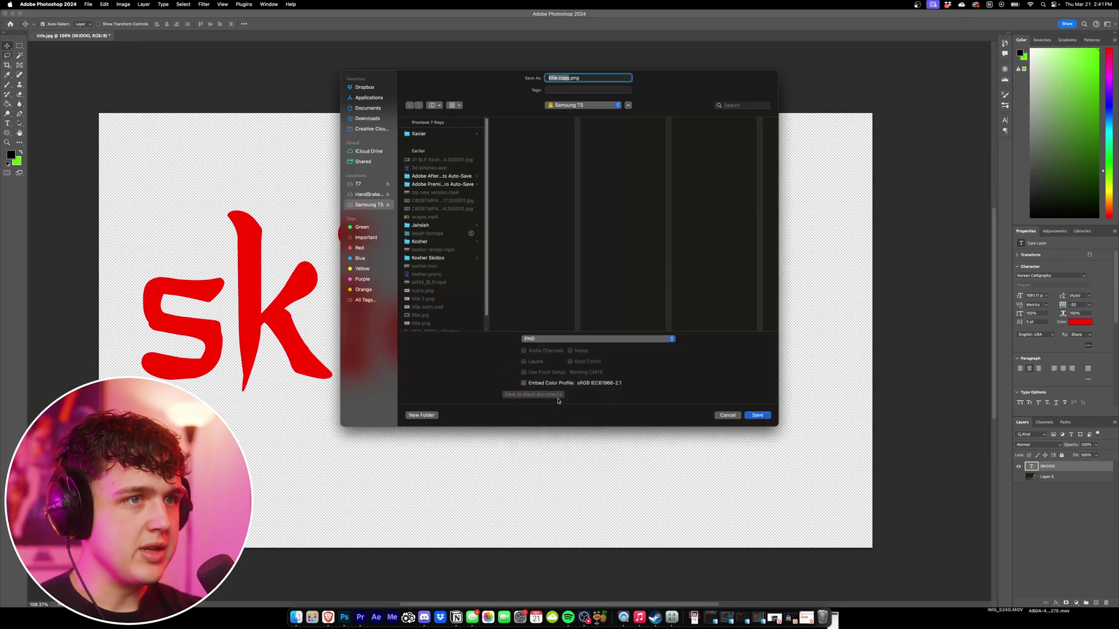
click(445, 242)
key(Return)
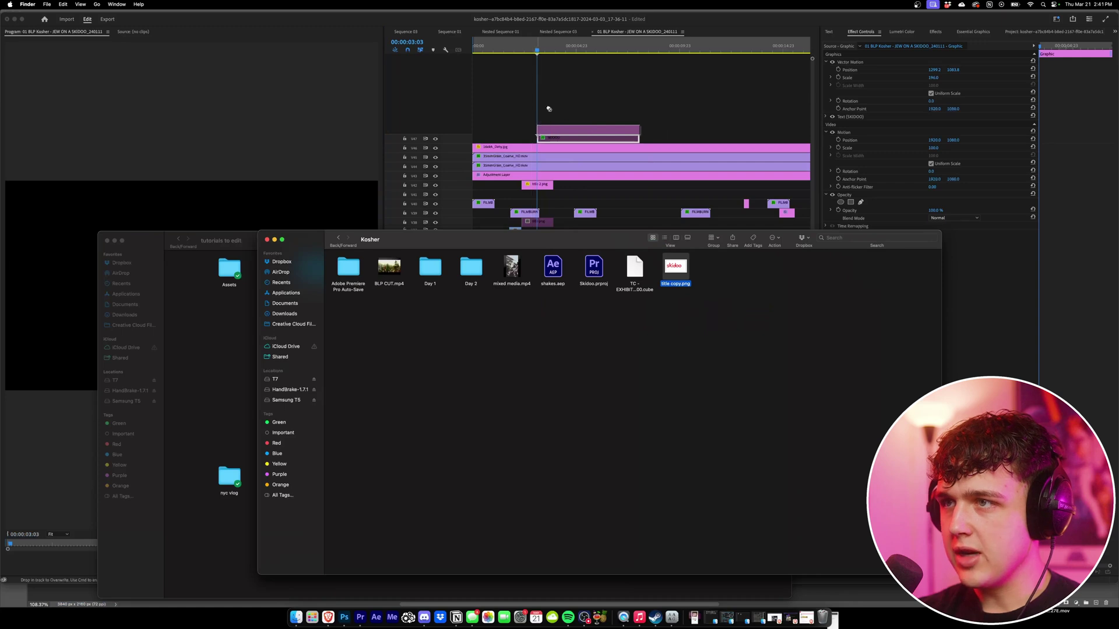
- Switch to Premiere Pro, place title copy.png on track V41 below the adjustment layer, and apply Gaussian Blur to it
drag(548, 109, 568, 198)
click(935, 31)
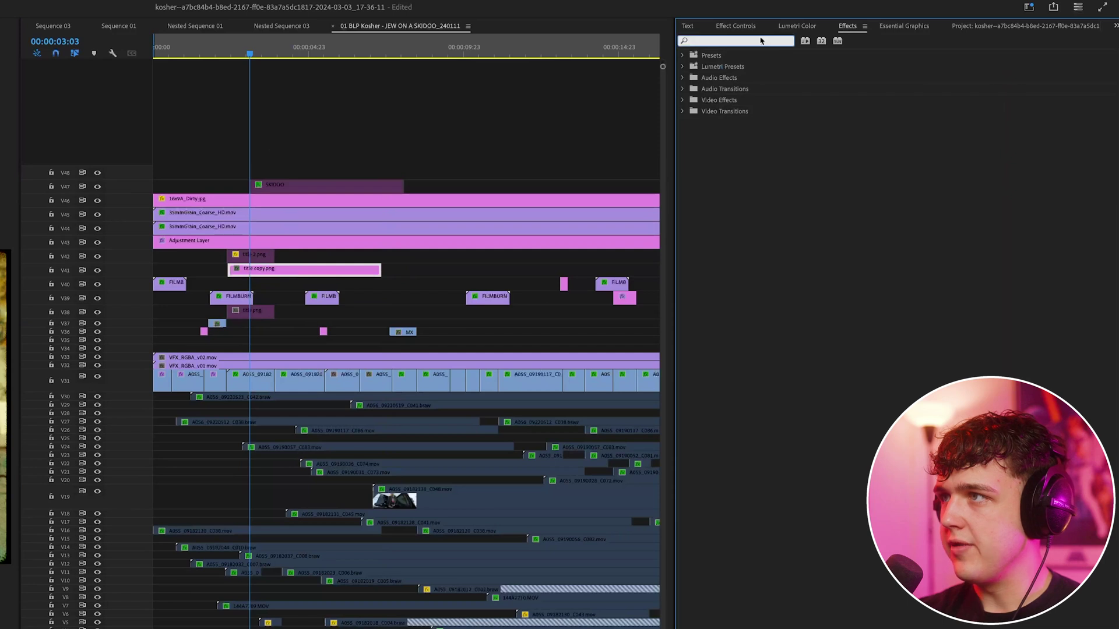
text(blur)
double_click(746, 357)
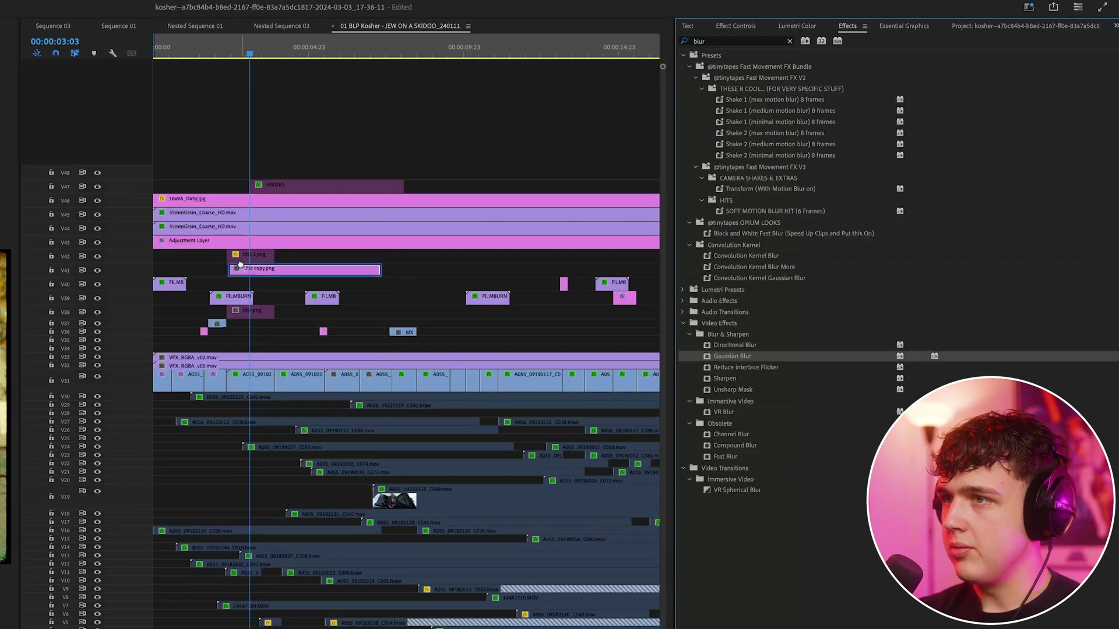
- Raise the Gaussian Blur's blurriness on the title clip, and shrink the title and move it toward the frame's upper left
click(752, 27)
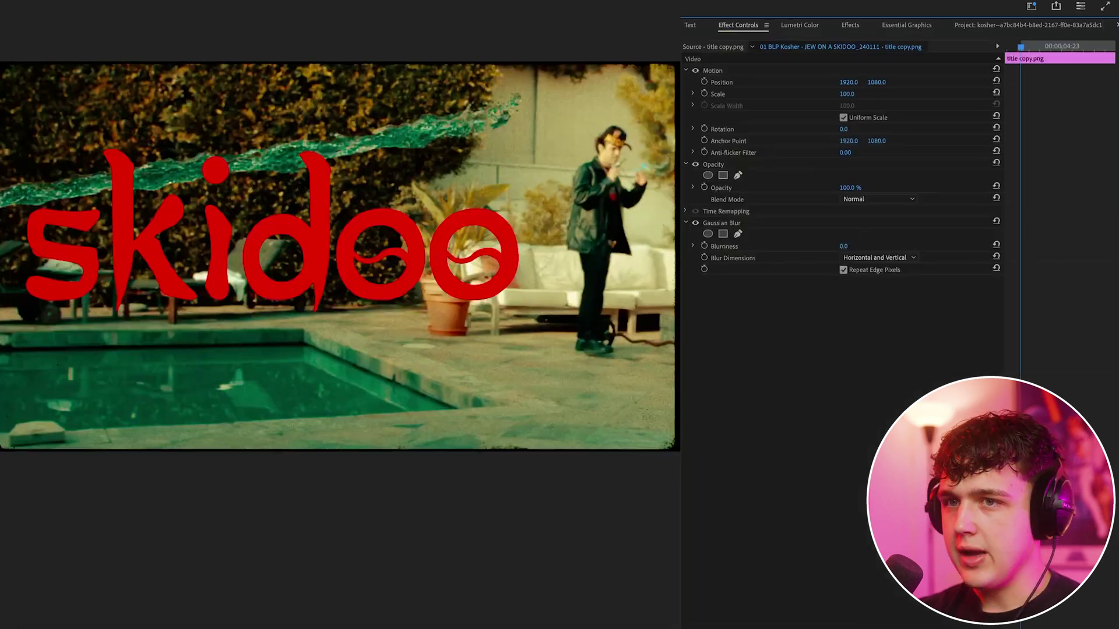
drag(840, 247, 883, 247)
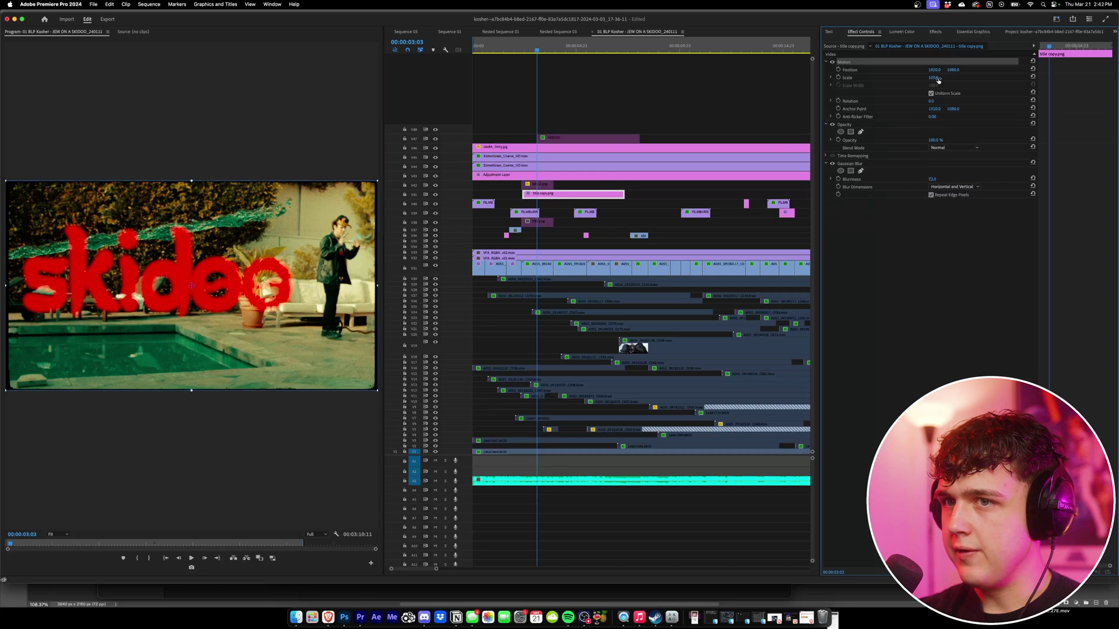
drag(932, 77, 909, 77)
drag(204, 290, 120, 207)
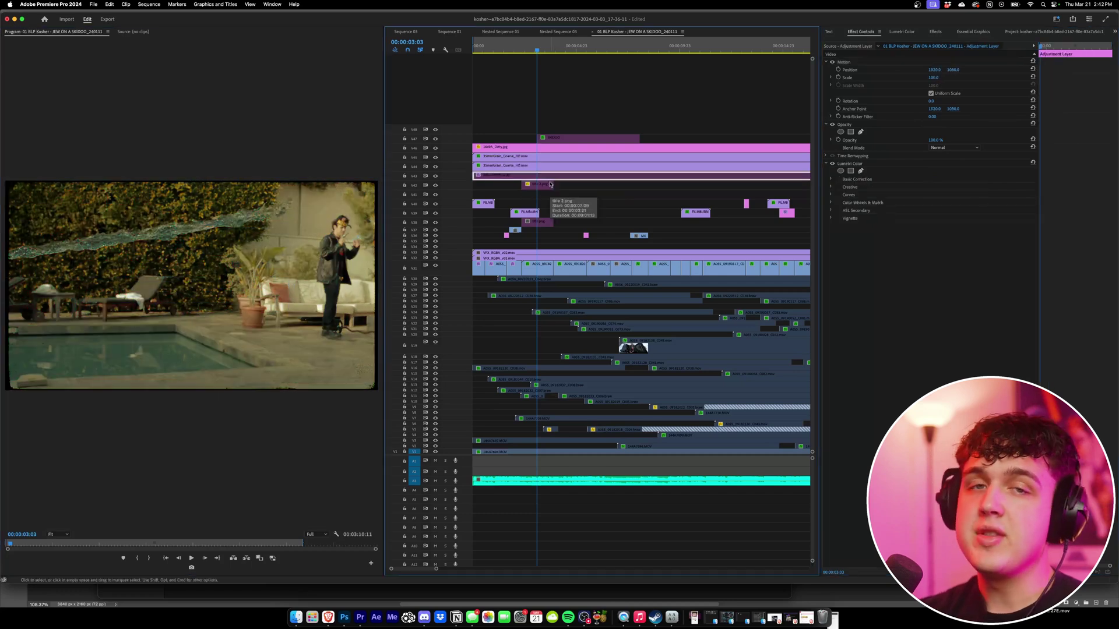
- Re-enable the adjustment layer and the title 2.png clip on the timeline
key(shift+e)
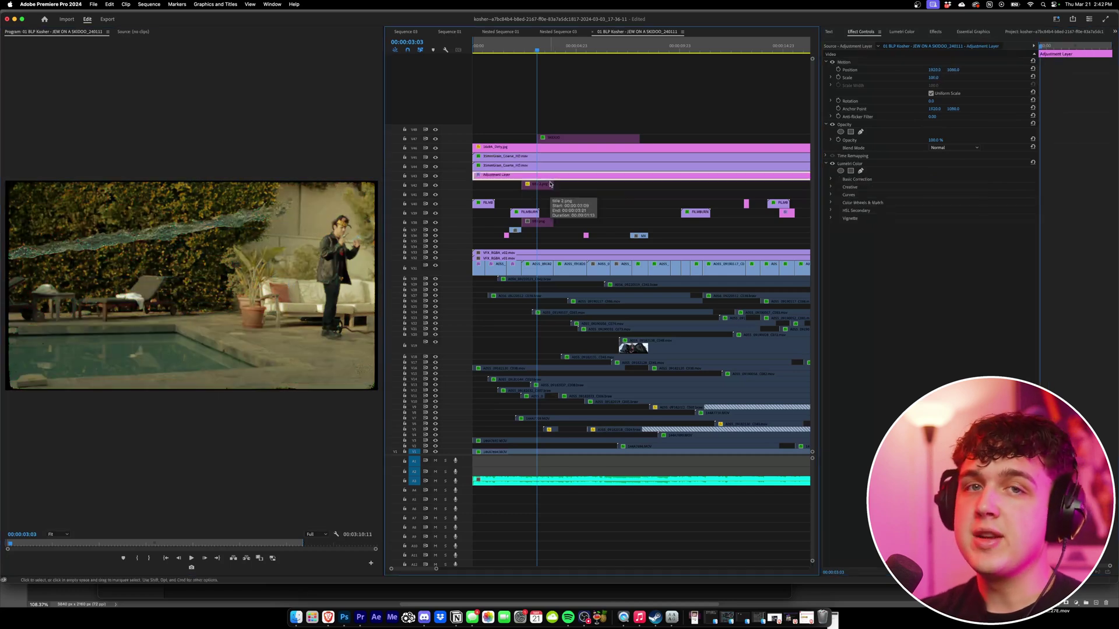
click(543, 186)
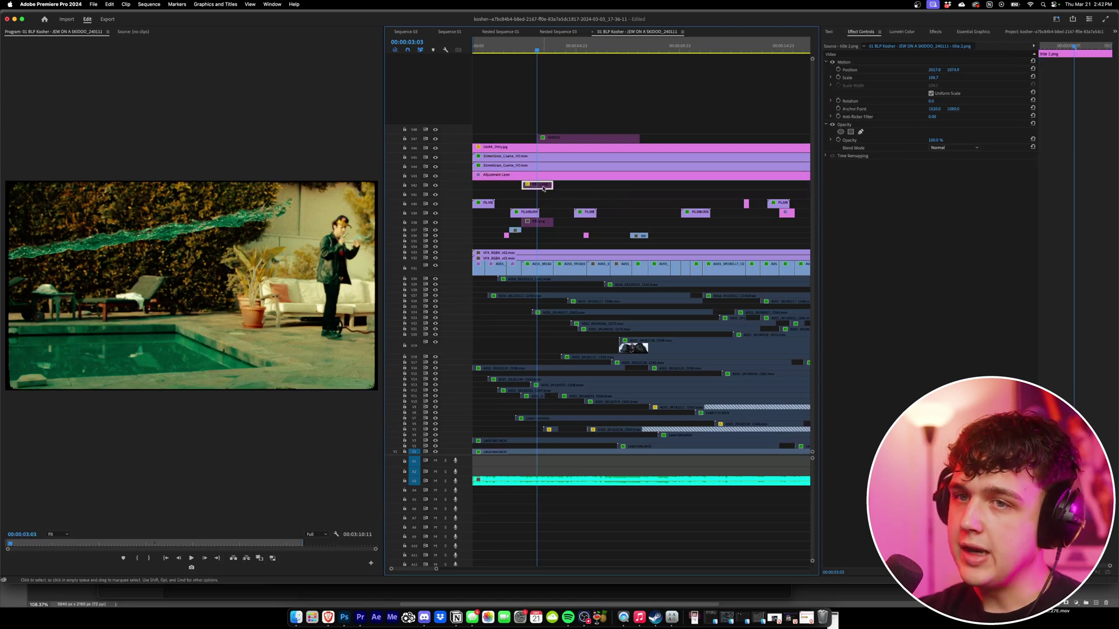
key(shift+e)
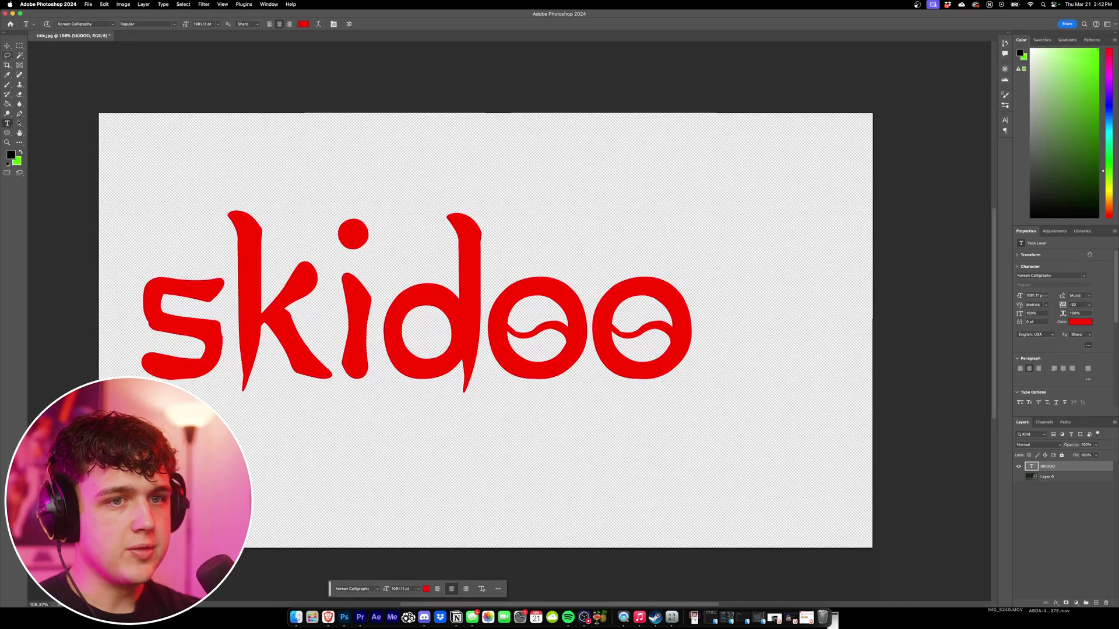
- Back in Photoshop, set the title's font to Birds of Paradise Personal use and retype the text as Skidoo
key(super+a)
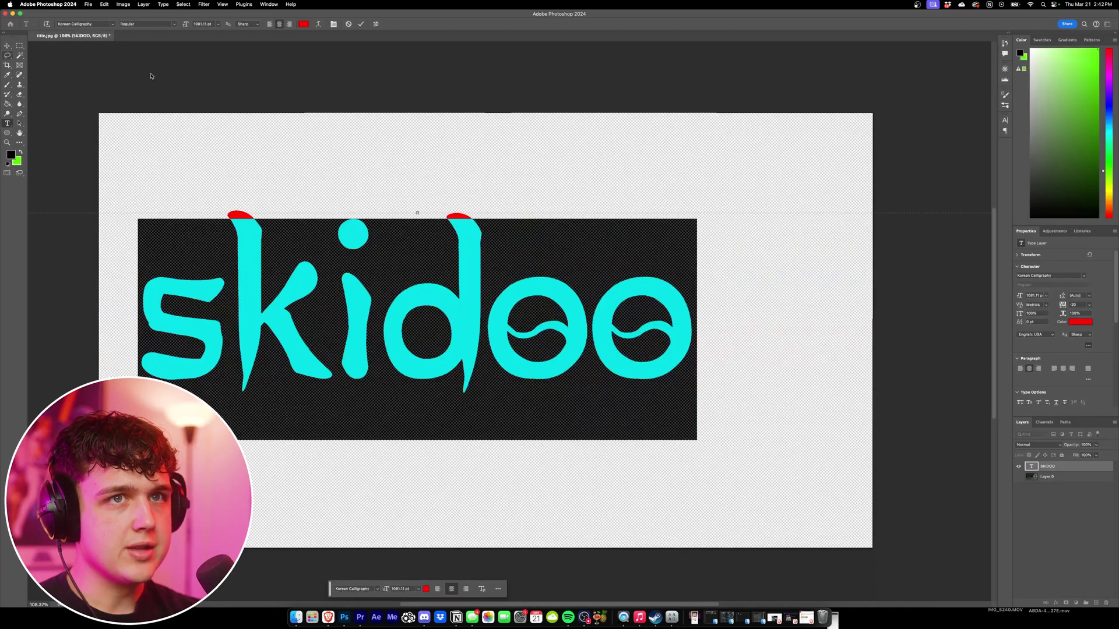
click(112, 24)
click(134, 68)
text(Skidoo)
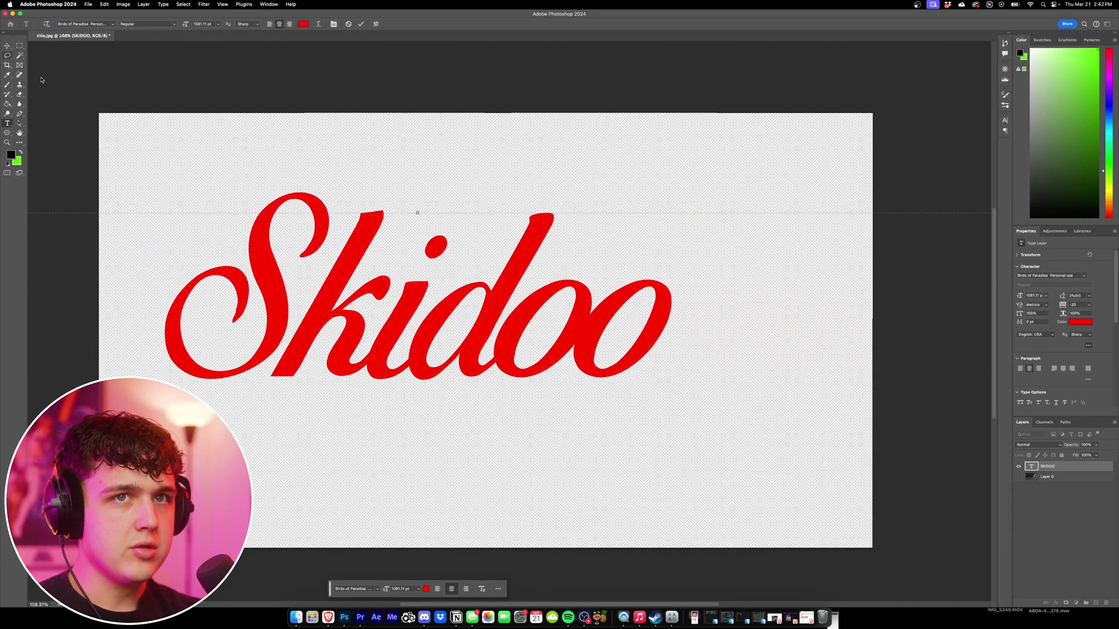
click(7, 46)
- Add a hard black drop shadow to the Skidoo layer at 100% opacity with 0 spread and 0 size, offset slightly down and right
double_click(1062, 469)
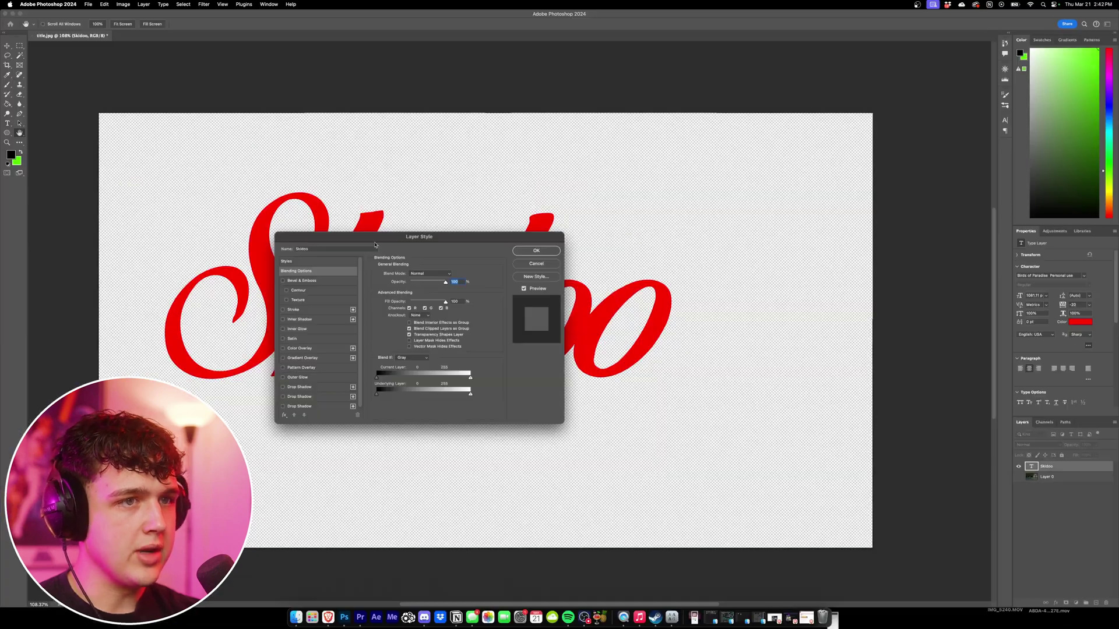
drag(469, 249, 895, 181)
click(725, 338)
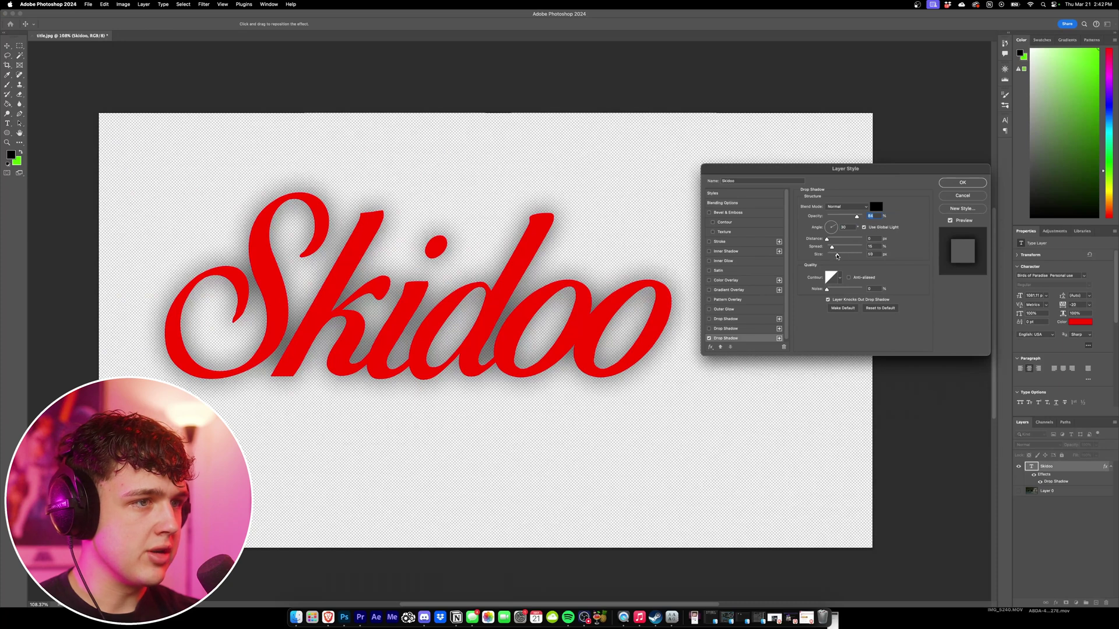
drag(838, 256, 821, 219)
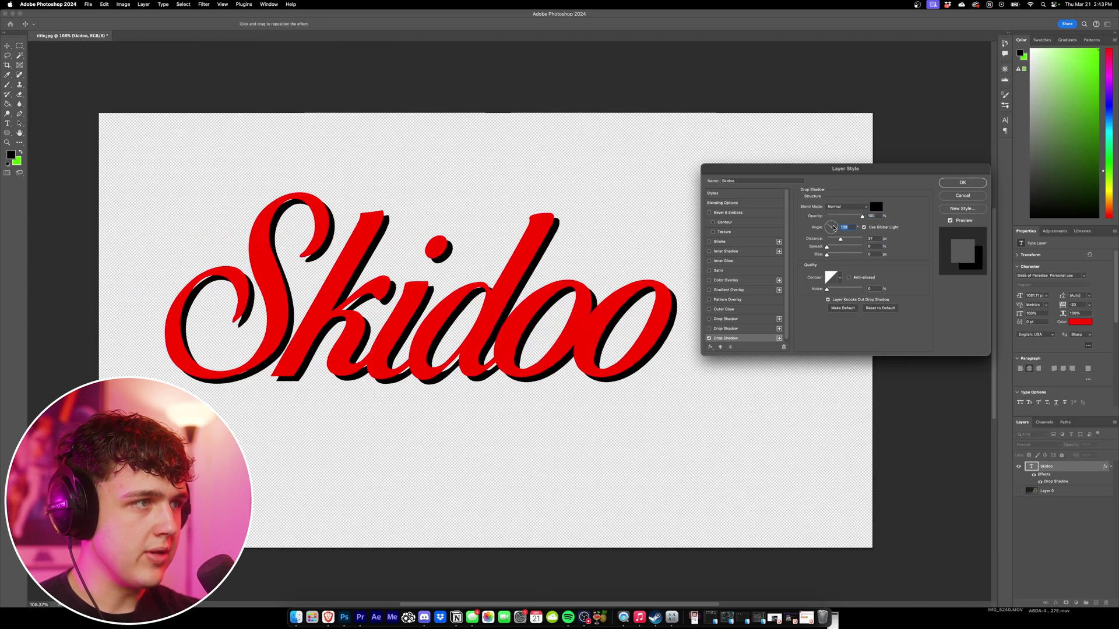
drag(840, 239, 836, 240)
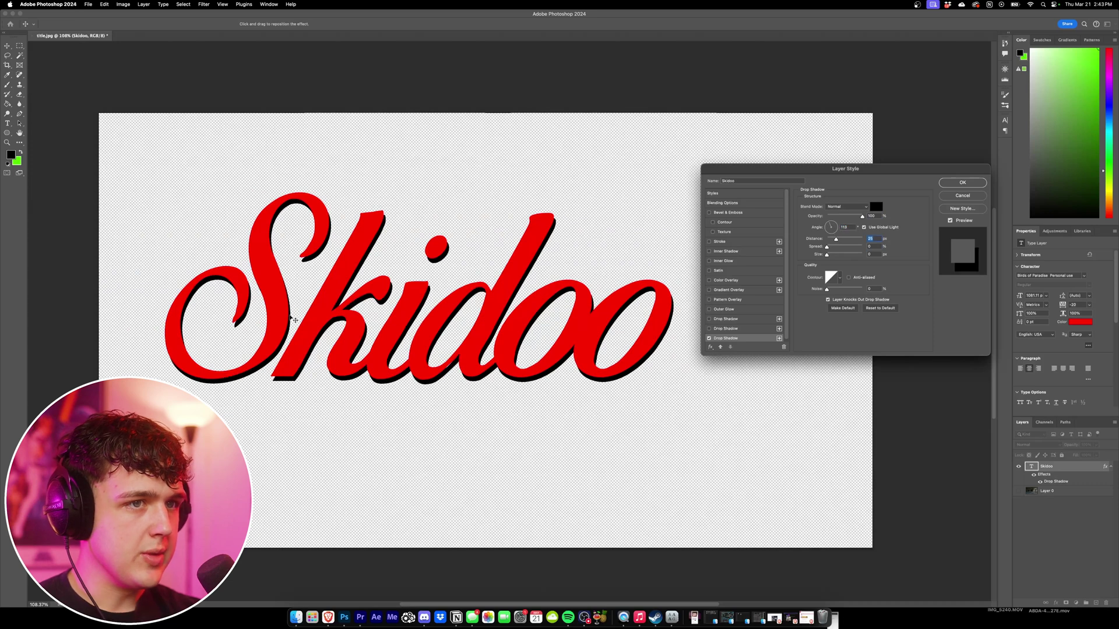
- Add a thin white outside stroke to the Skidoo text and move the title slightly down and left on the canvas
click(709, 242)
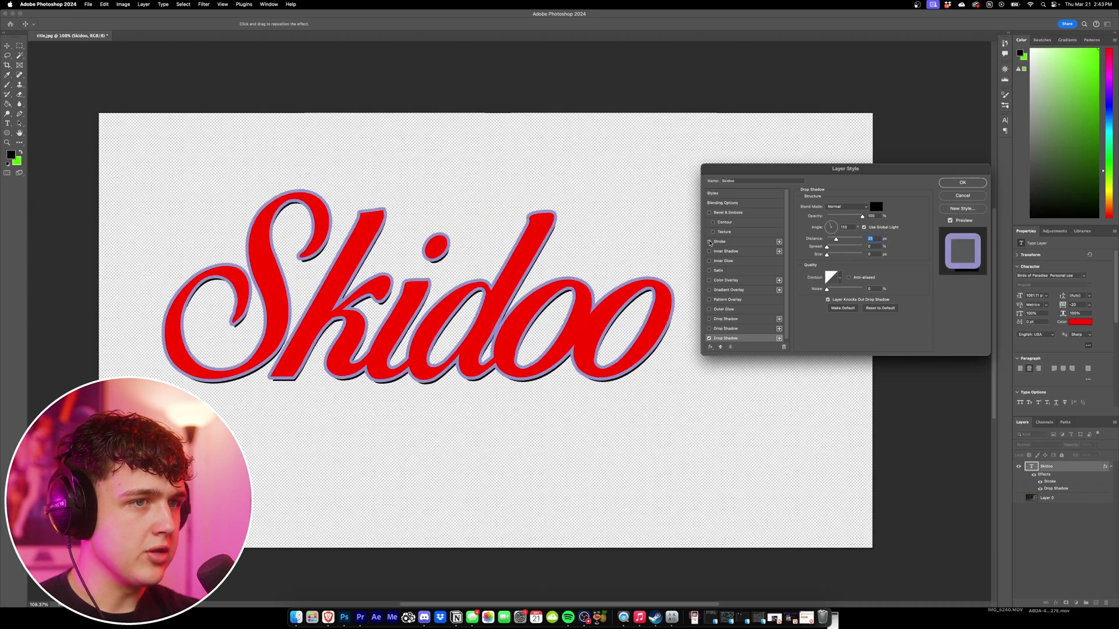
click(720, 242)
click(818, 260)
click(395, 227)
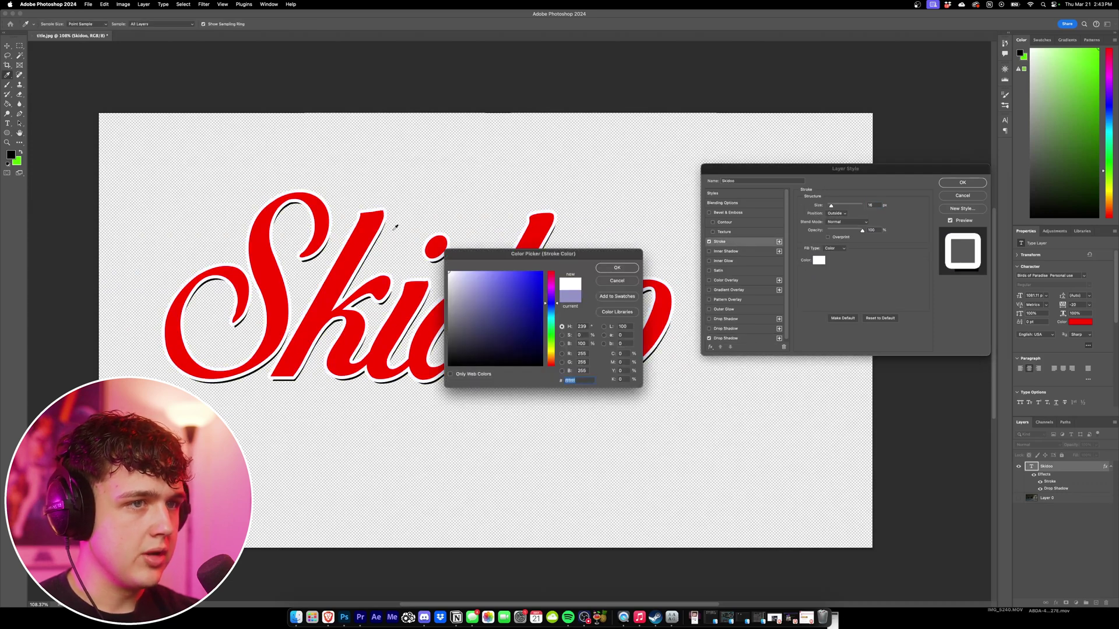
click(617, 267)
drag(833, 205, 831, 206)
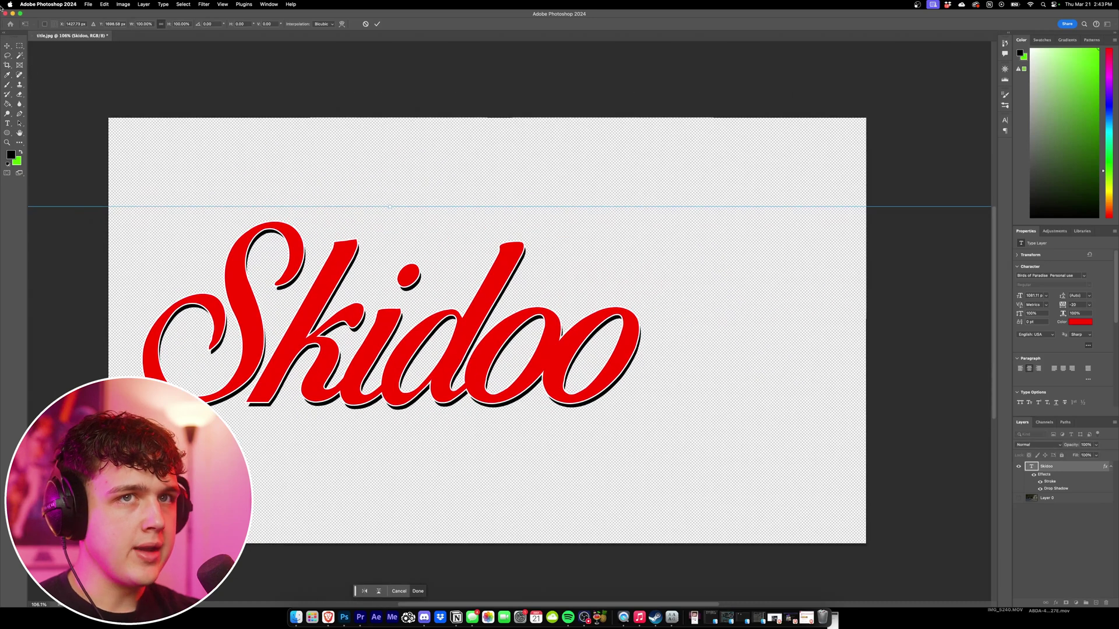
click(7, 46)
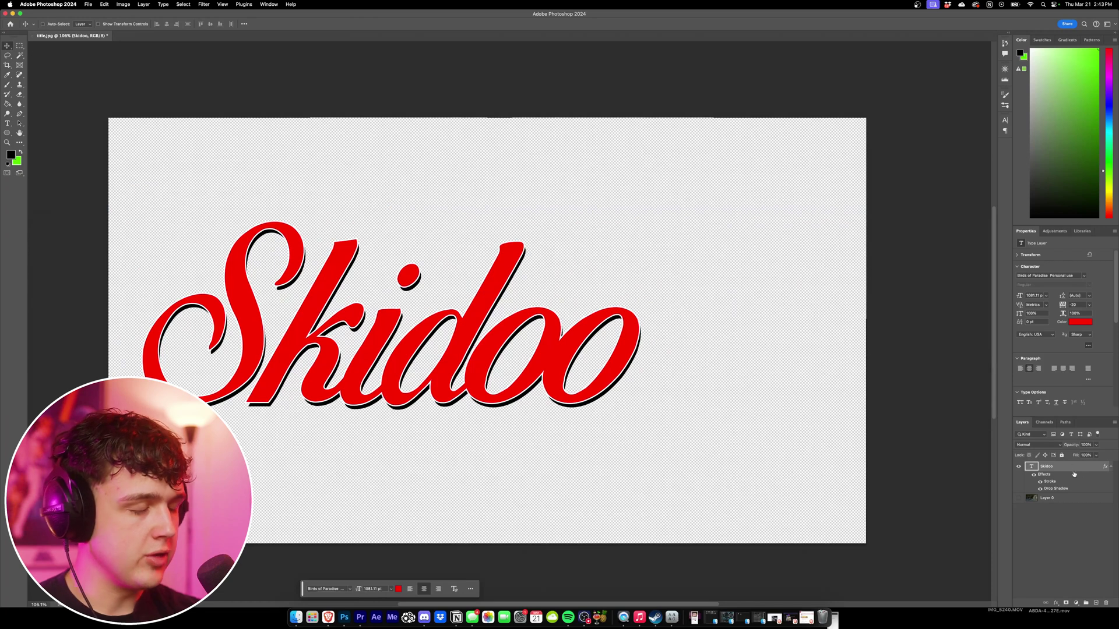
- Duplicate the Skidoo layer, show the Layer 0 photo, and set the duplicate's blend mode to Screen
key(super+j)
click(1018, 530)
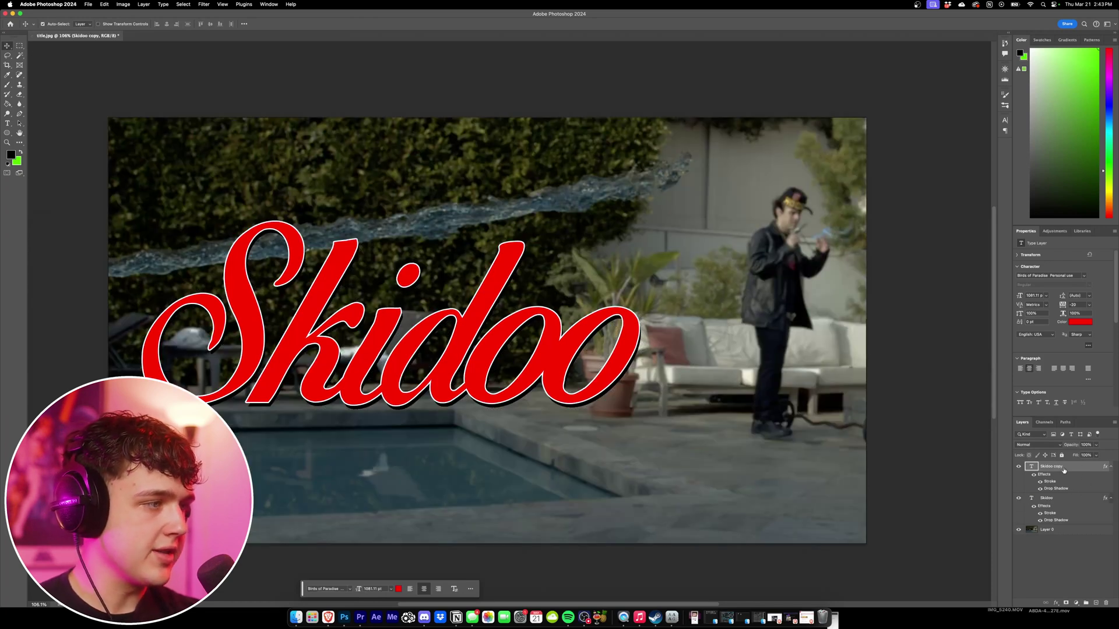
click(1037, 445)
click(1034, 518)
- Convert the Skidoo copy to a smart object and apply a Gaussian Blur of about 64 pixels as a red glow
click(205, 4)
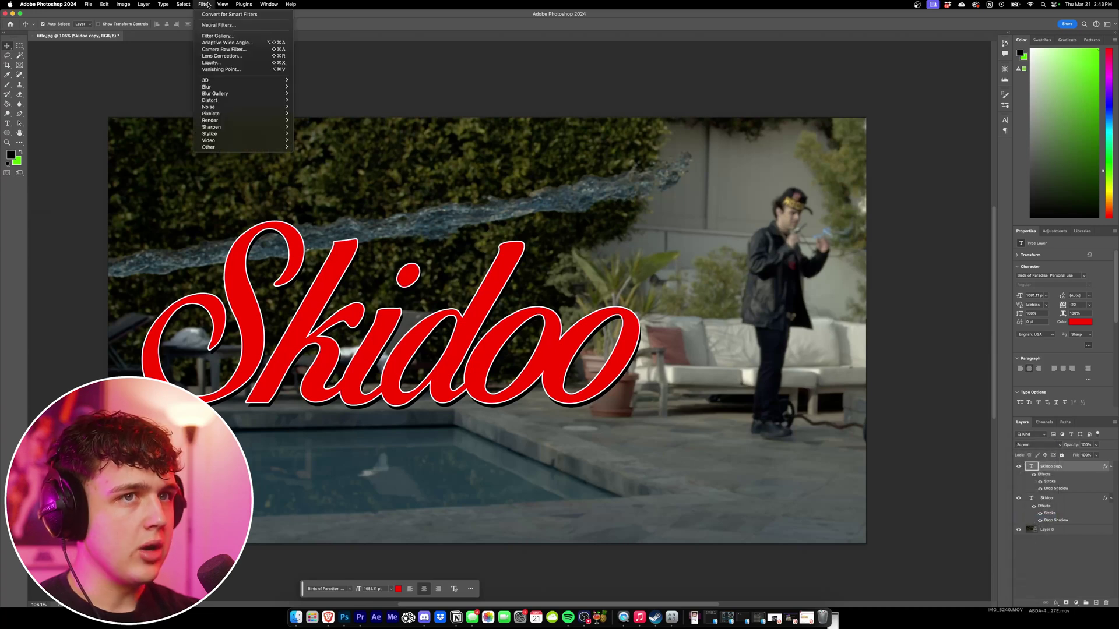
click(341, 122)
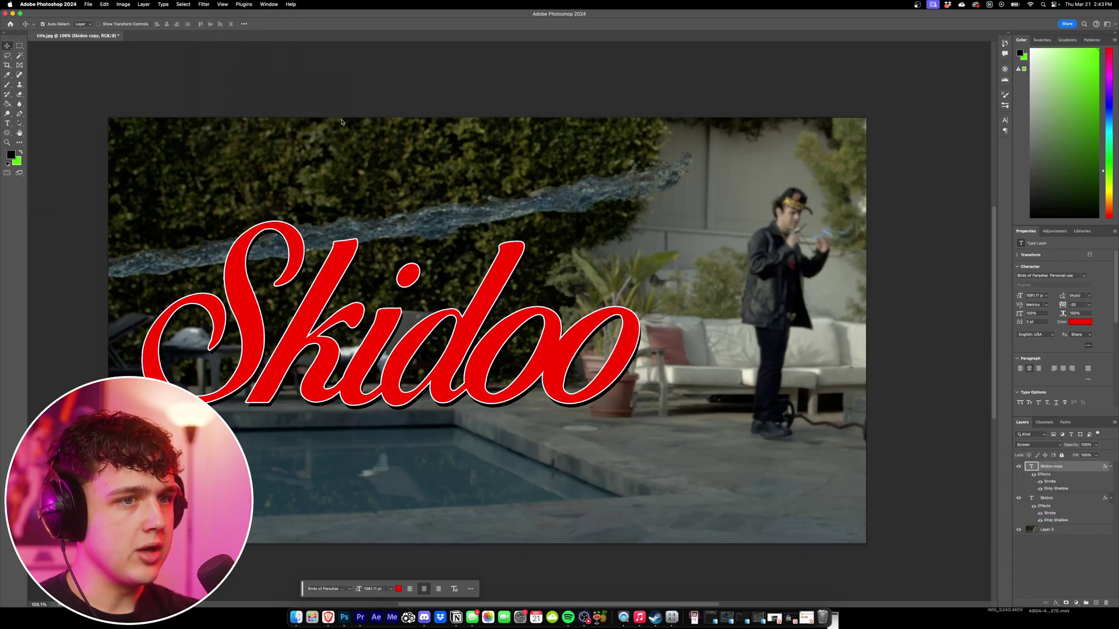
click(536, 210)
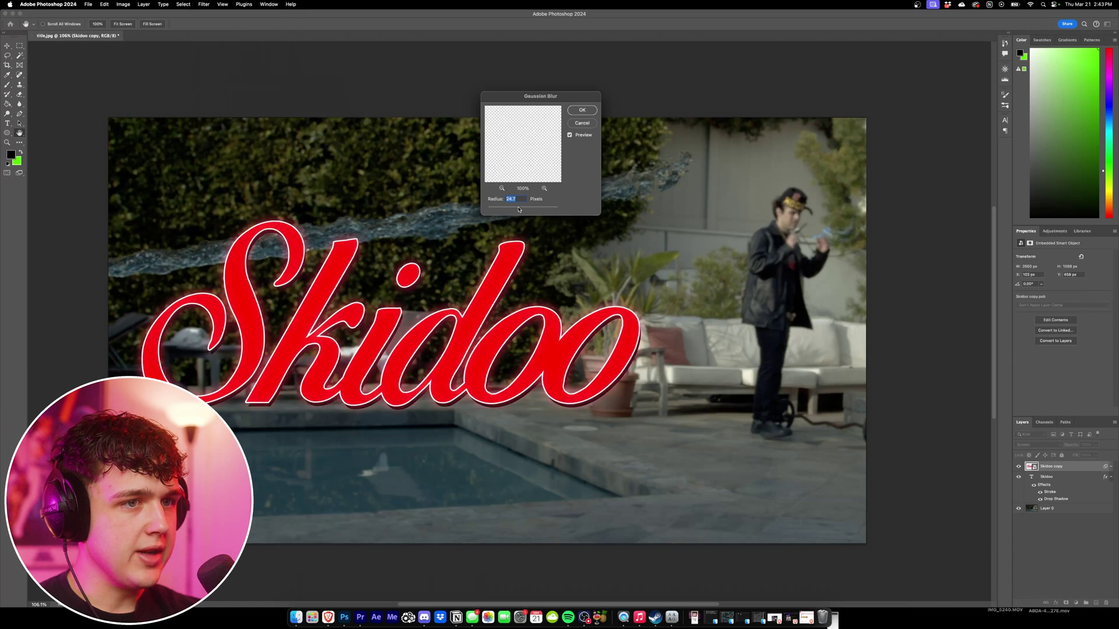
mouse_move(530, 209)
mouse_down()
mouse_move(516, 209)
mouse_move(535, 211)
mouse_up()
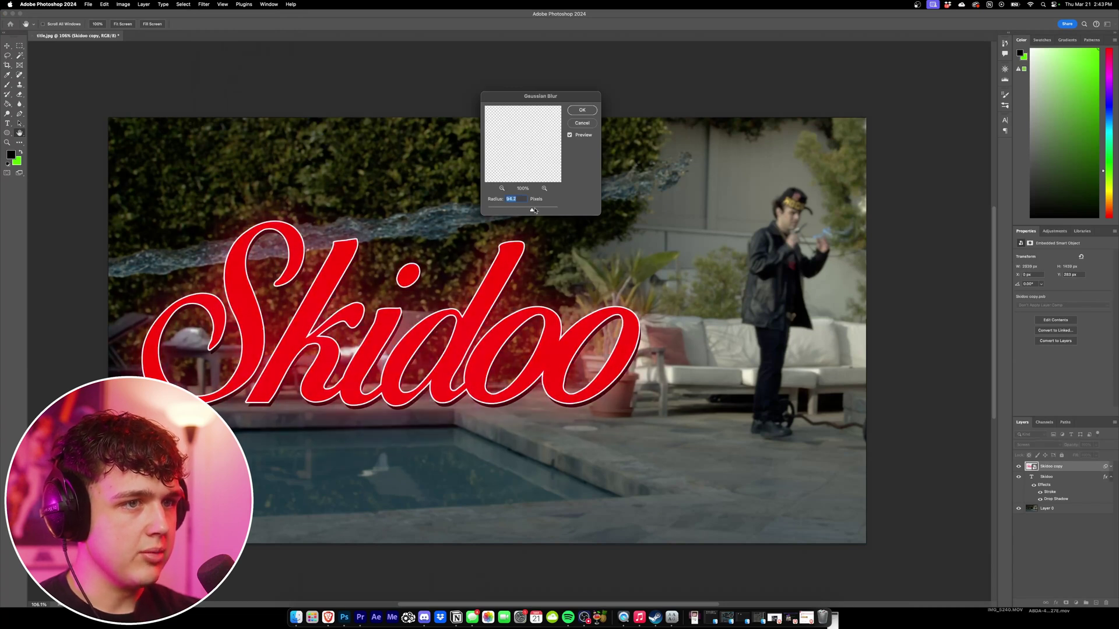
click(582, 110)
- Nudge both Skidoo layers together slightly up and right, and hide the Layer 0 photo
key(ctrl+t)
key(ctrl+0)
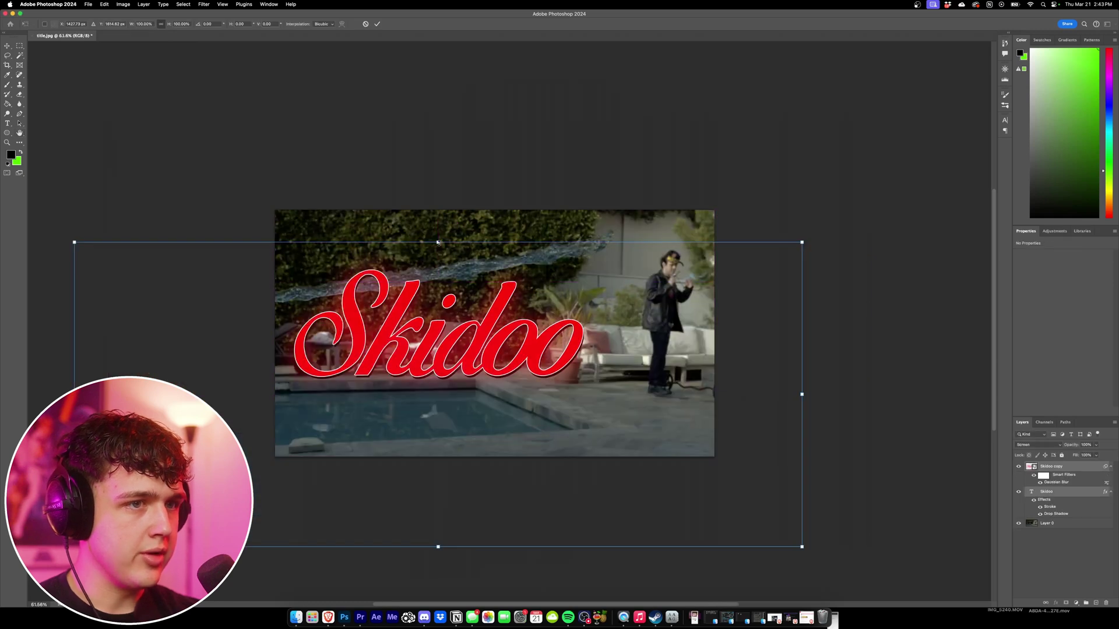
key(Return)
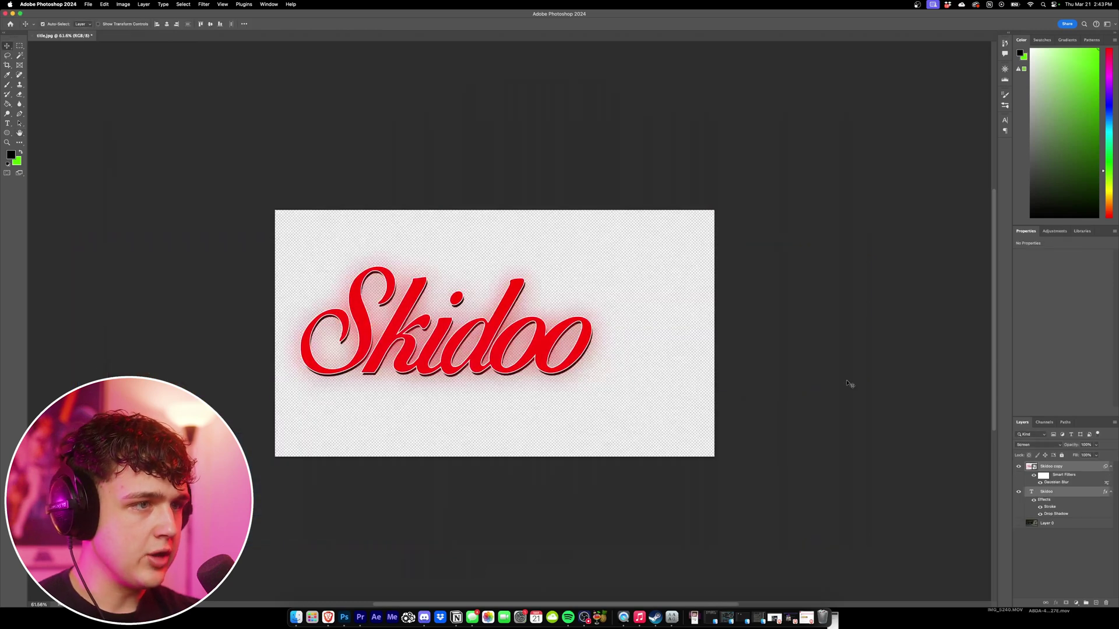
- Save the glowing Skidoo title as a PNG copy named 2.png on the Samsung T5 drive
key(super+shift+s)
click(583, 338)
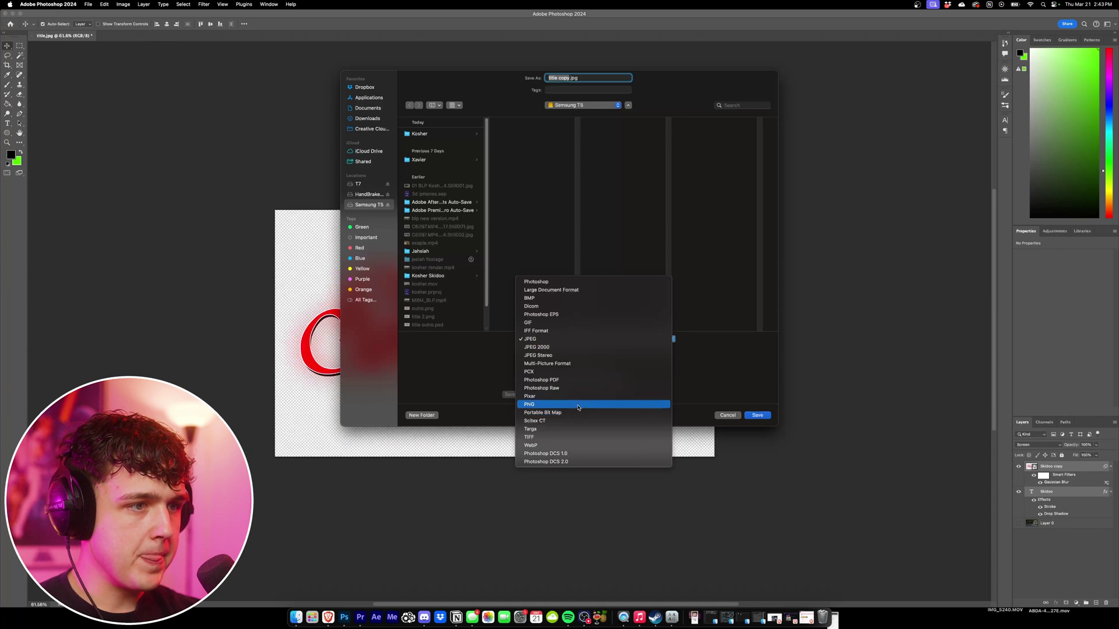
click(575, 405)
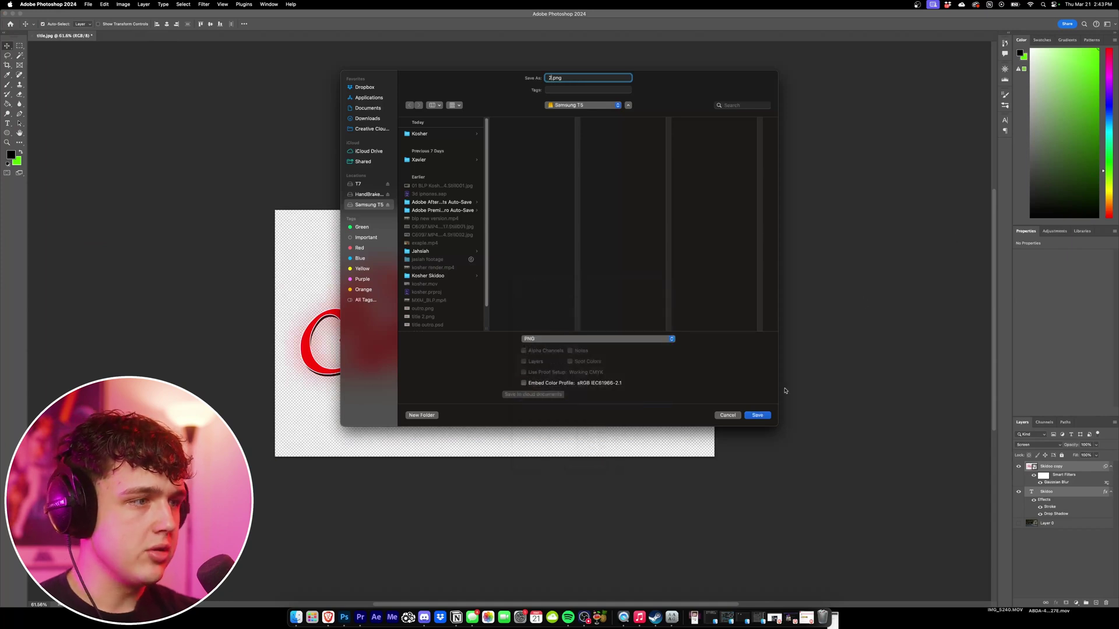
key(Return)
click(367, 187)
- Switch to Premiere Pro and add 2.png from Finder to track V41 below the adjustment layer
click(360, 618)
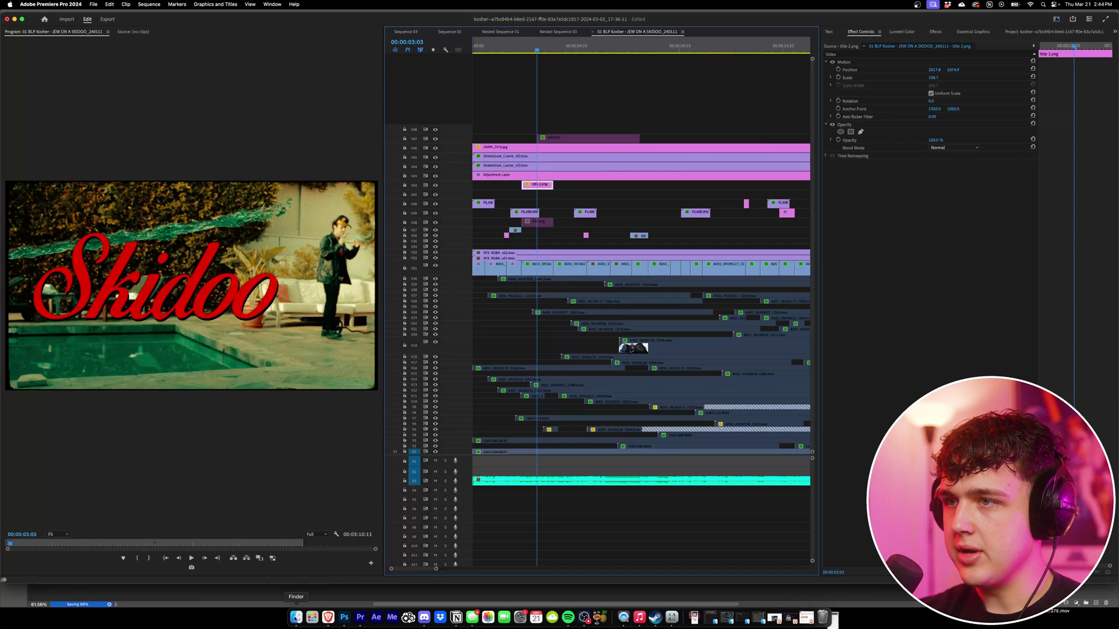
click(296, 618)
drag(879, 267, 522, 194)
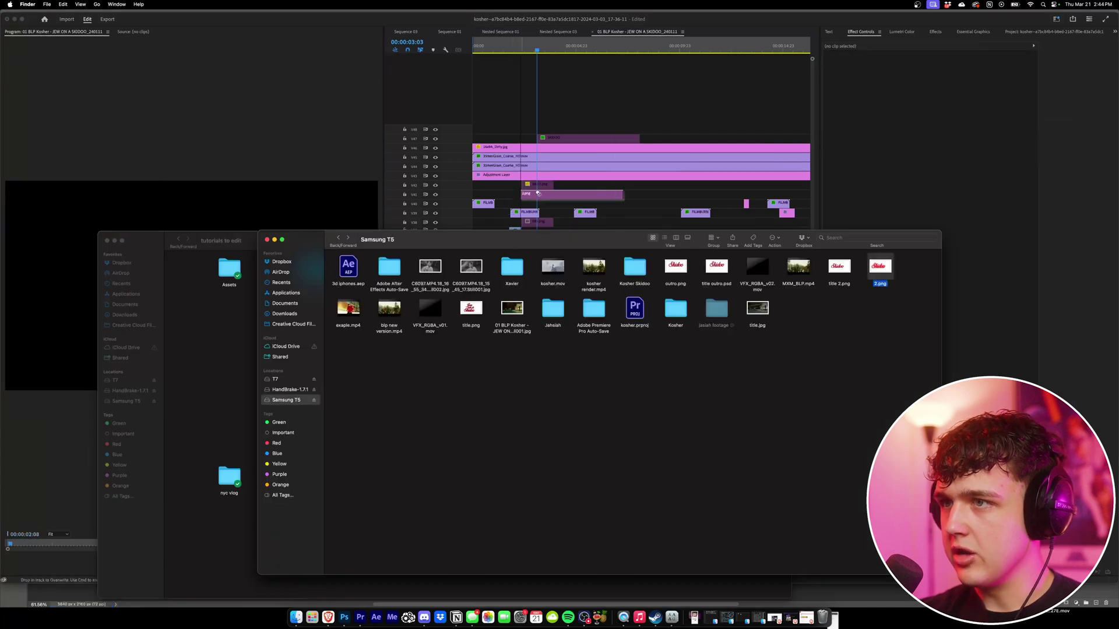
click(539, 194)
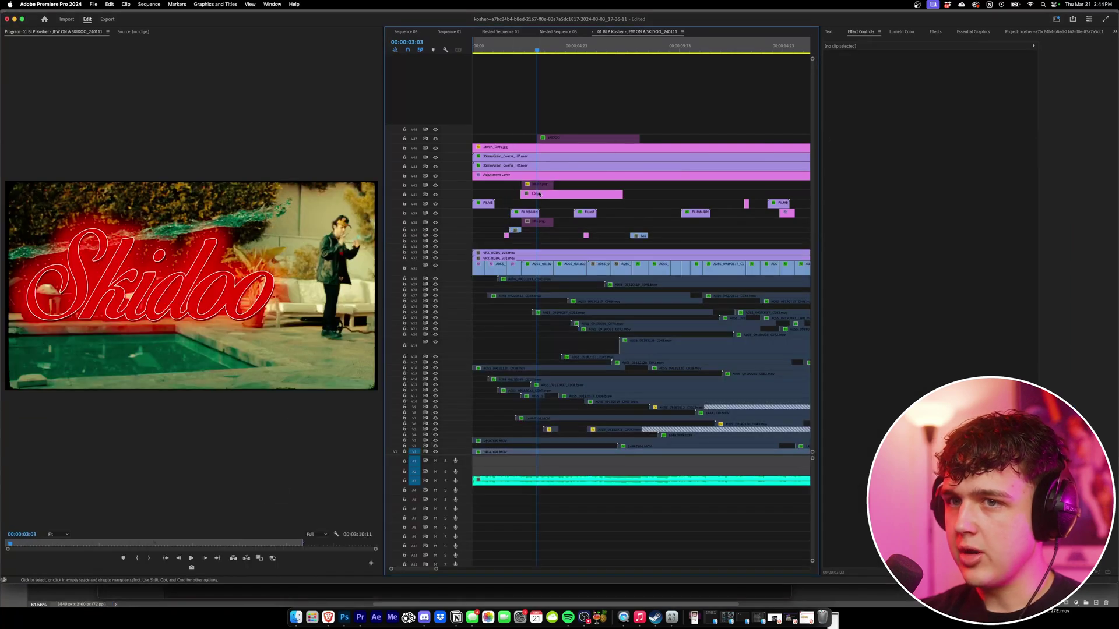
- Toggle the 2.png clip off and on to compare the shot with and without the glowing title
click(542, 194)
key(shift+super+e)
key(shift+super+e)
key(shift+super+e)
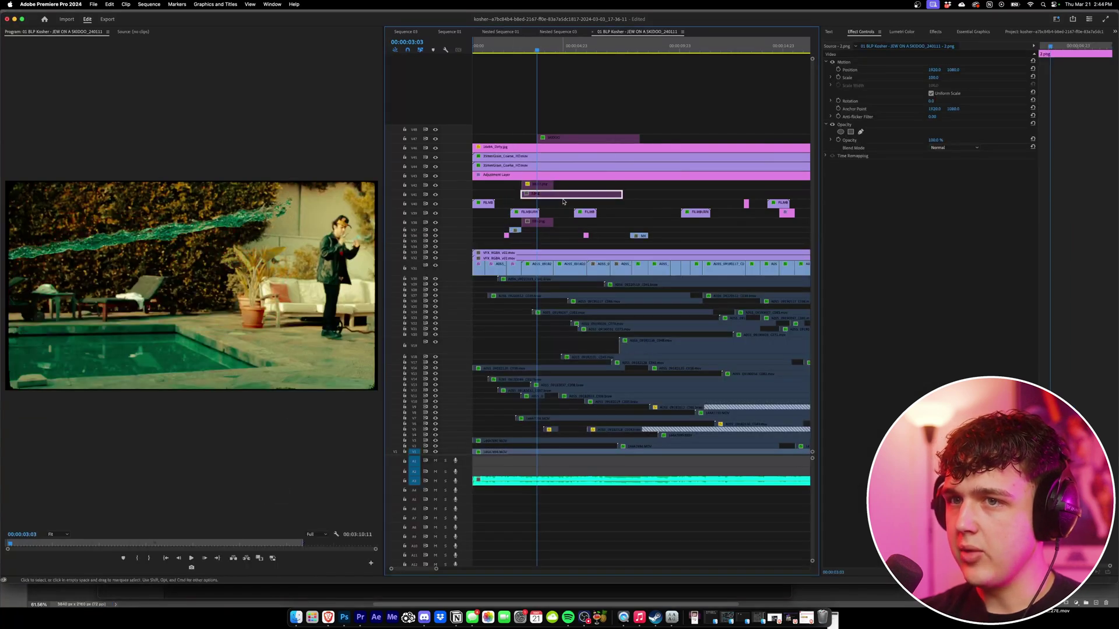
- Re-enable the 2.png clip, and in Photoshop lower the Skidoo copy glow layer's opacity to about 47%
key(shift+e)
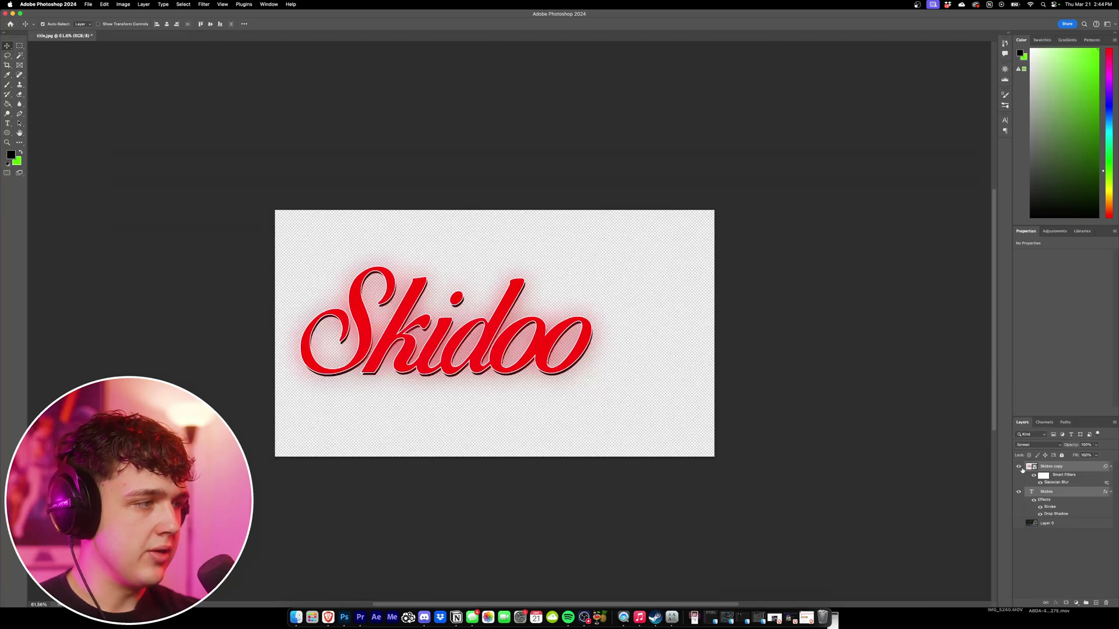
click(1043, 467)
click(1095, 444)
drag(1096, 455, 1075, 455)
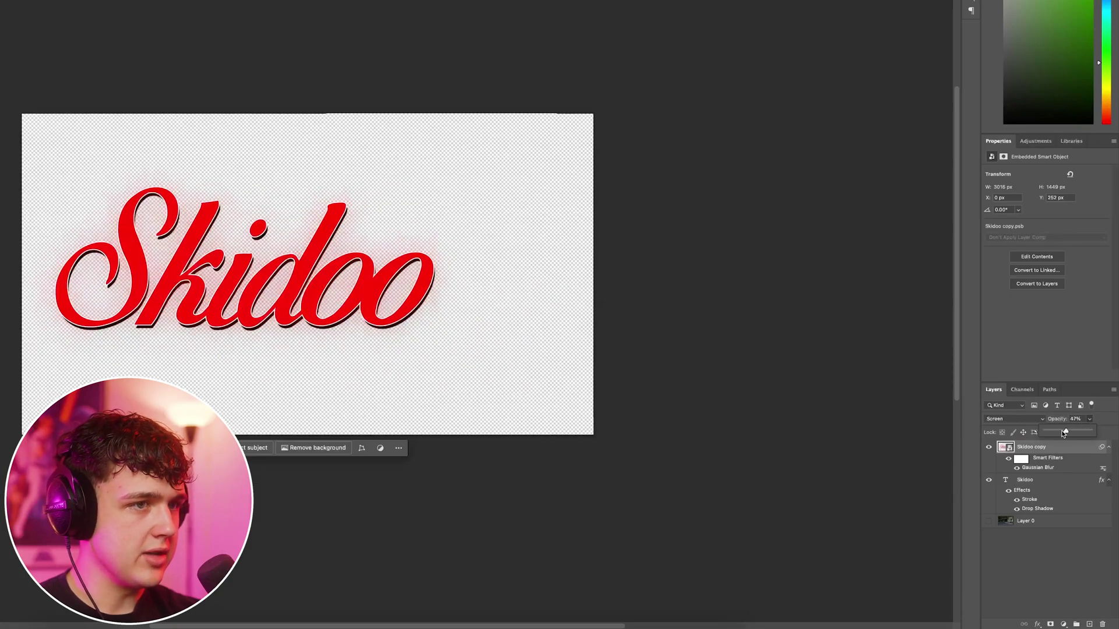
click(832, 369)
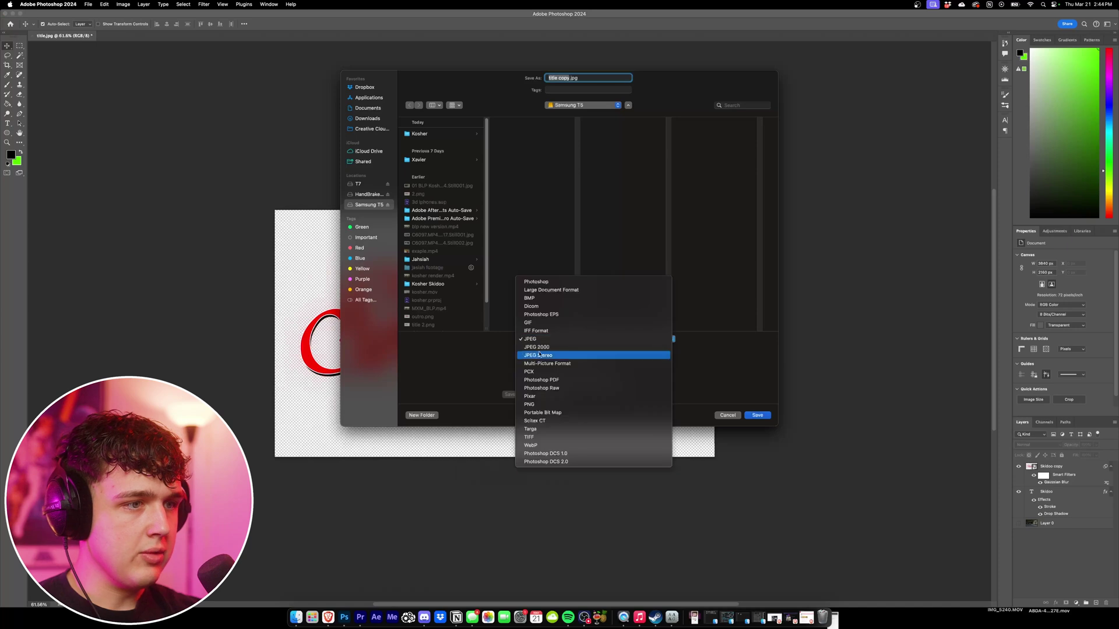
- Save the title with the weaker glow as a PNG copy named 3.png on the Samsung T5 drive
click(539, 405)
text(3.png)
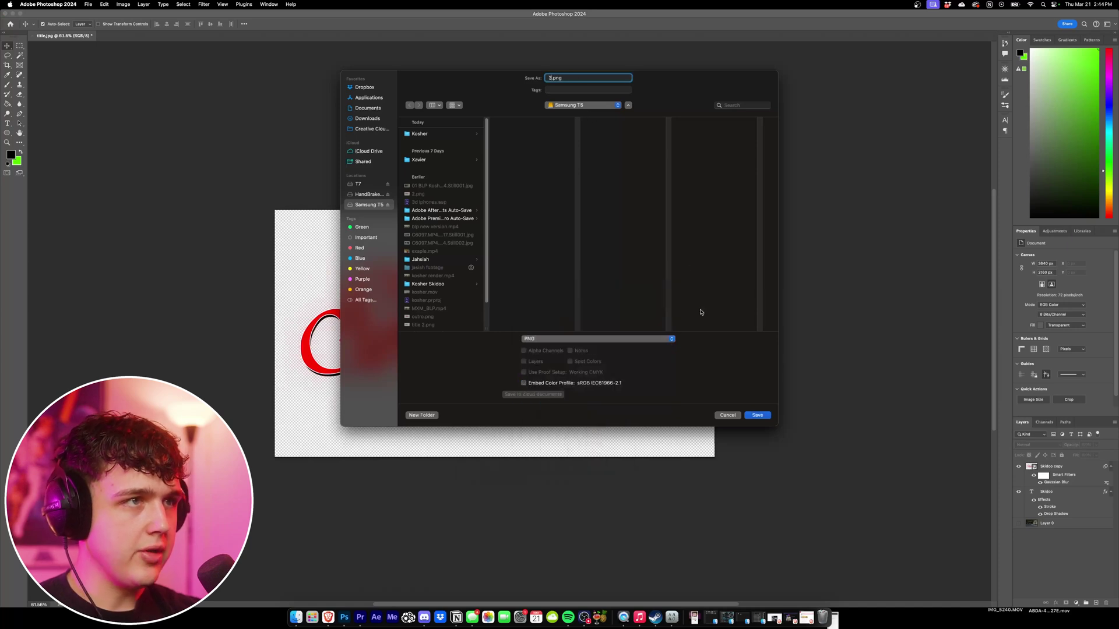
click(757, 415)
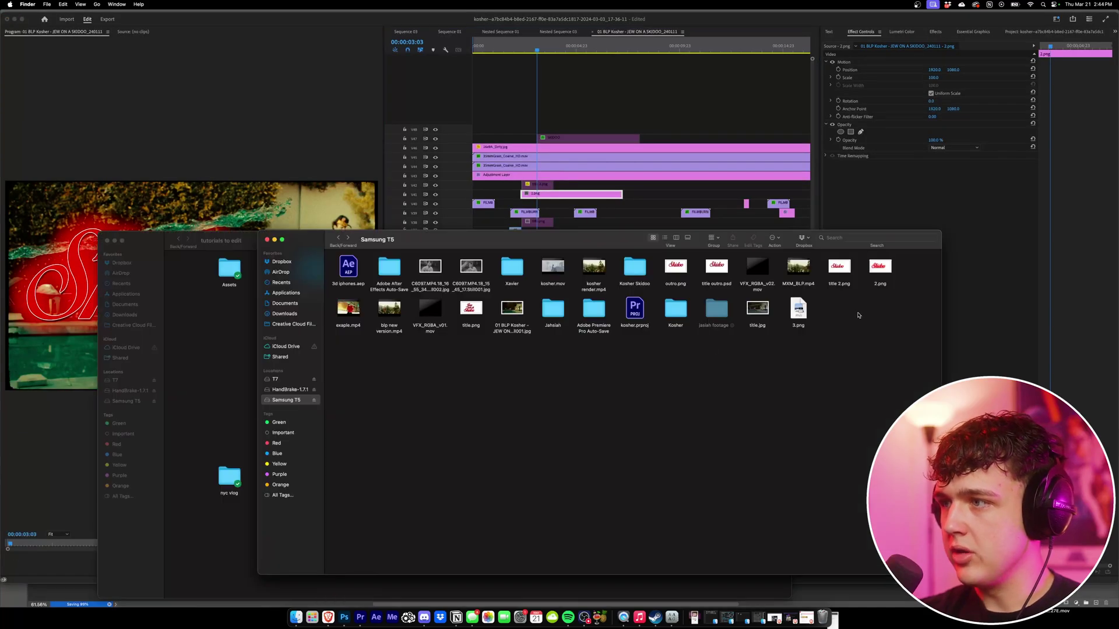
- In Premiere Pro, swap the 2.png clip on V41 for title copy.png and give it a Gaussian Blur with blurriness 16.0
click(533, 197)
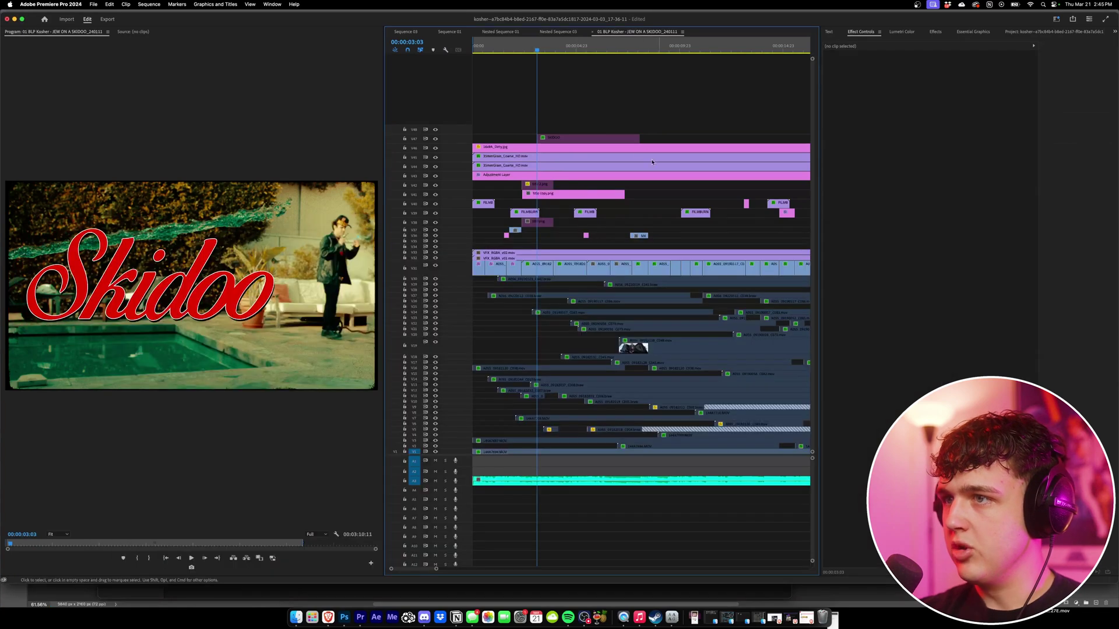
click(533, 195)
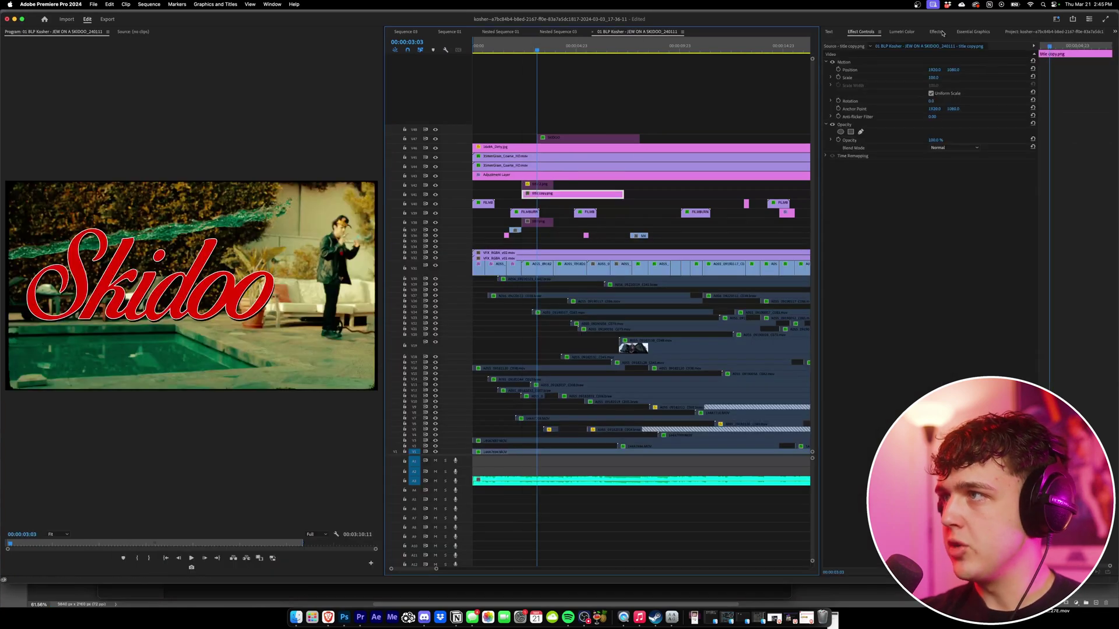
click(936, 31)
drag(858, 252, 593, 194)
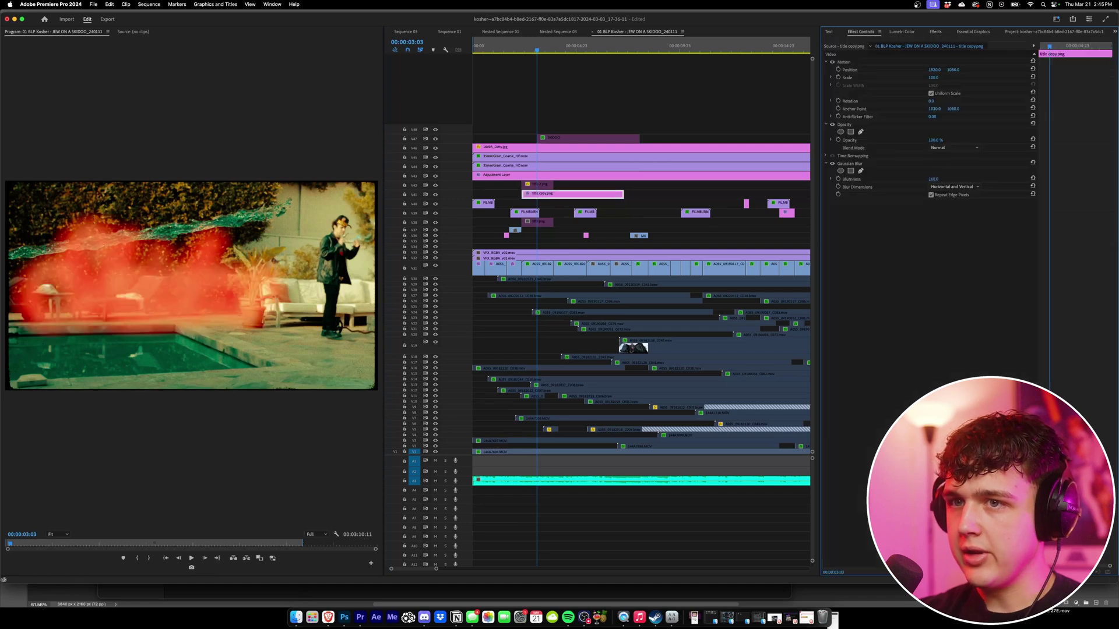
drag(933, 179, 846, 180)
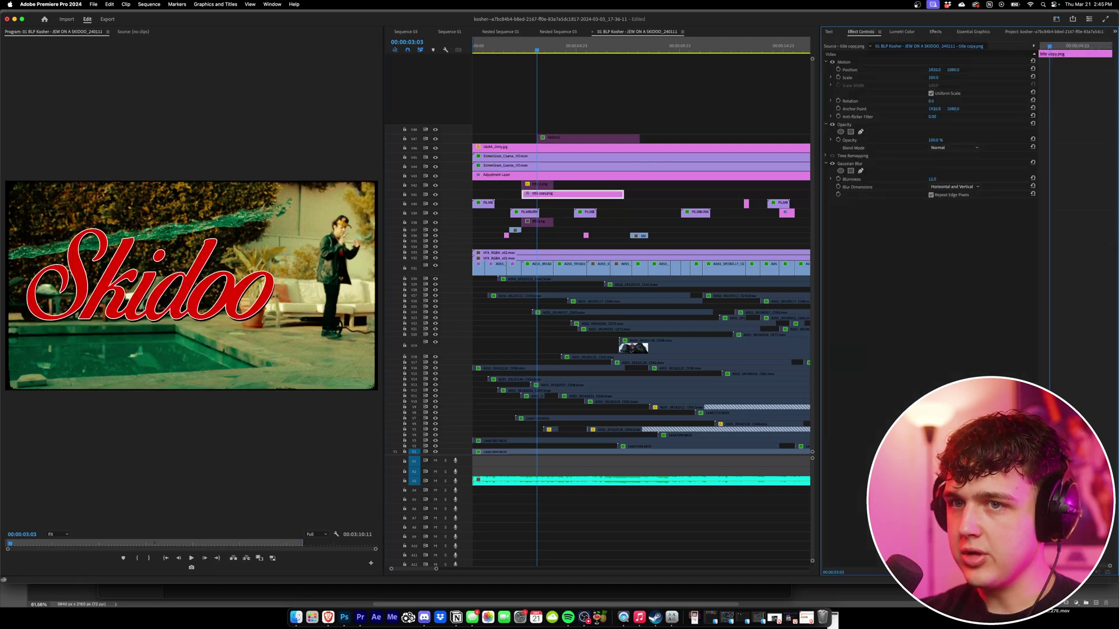
drag(846, 180, 848, 179)
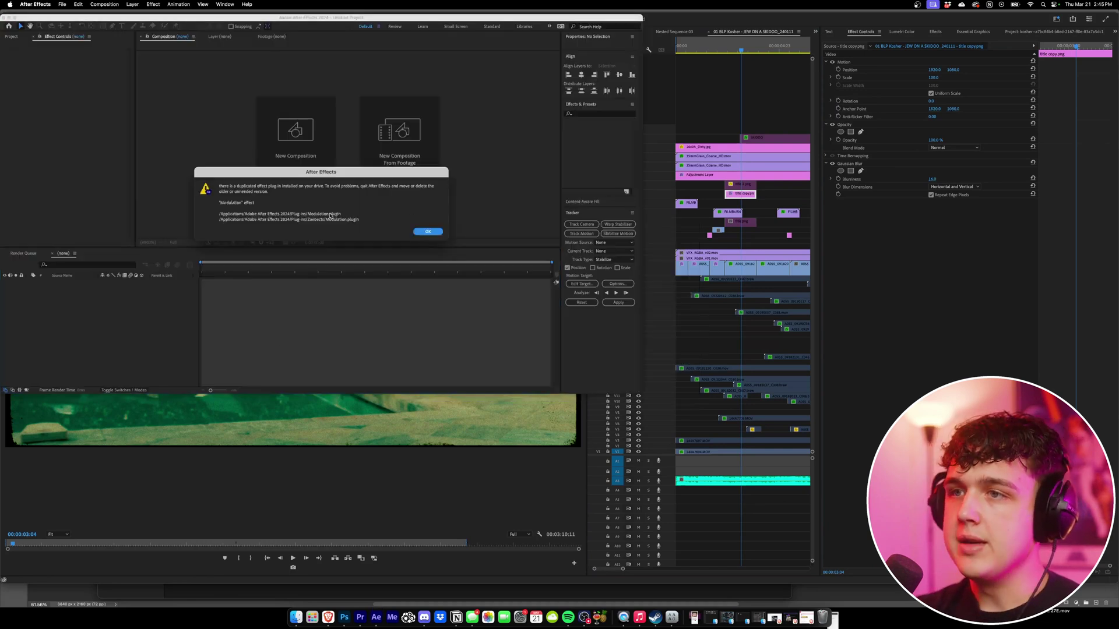
- Replace the VFX_RGBA_v02.mov clip with a composition in a new After Effects project saved as ski.aep in the ae renders folder
click(429, 228)
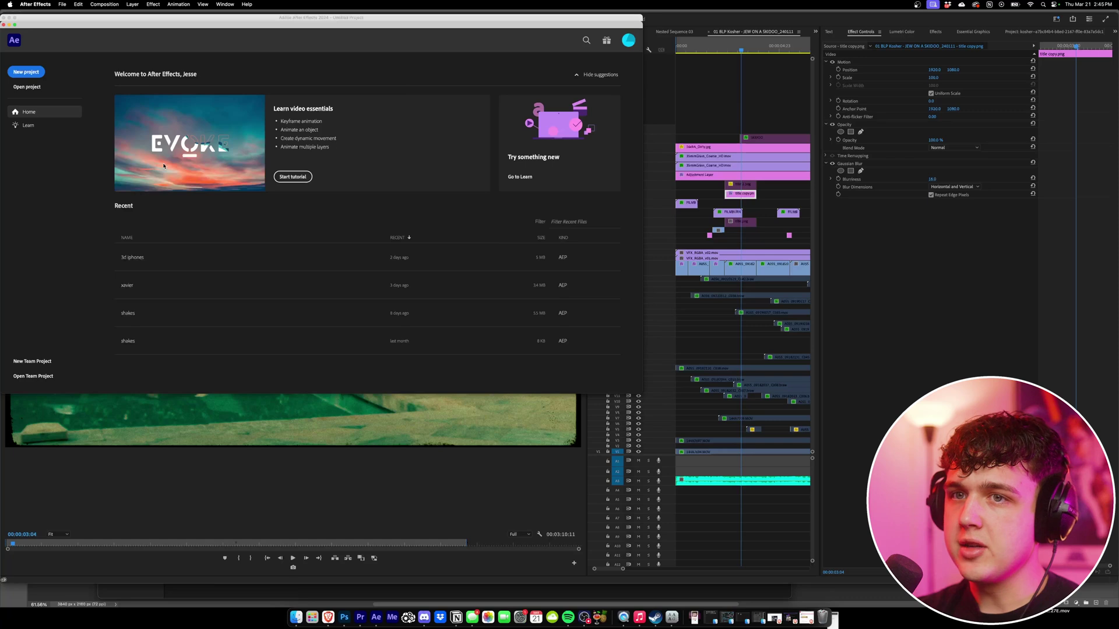
click(25, 71)
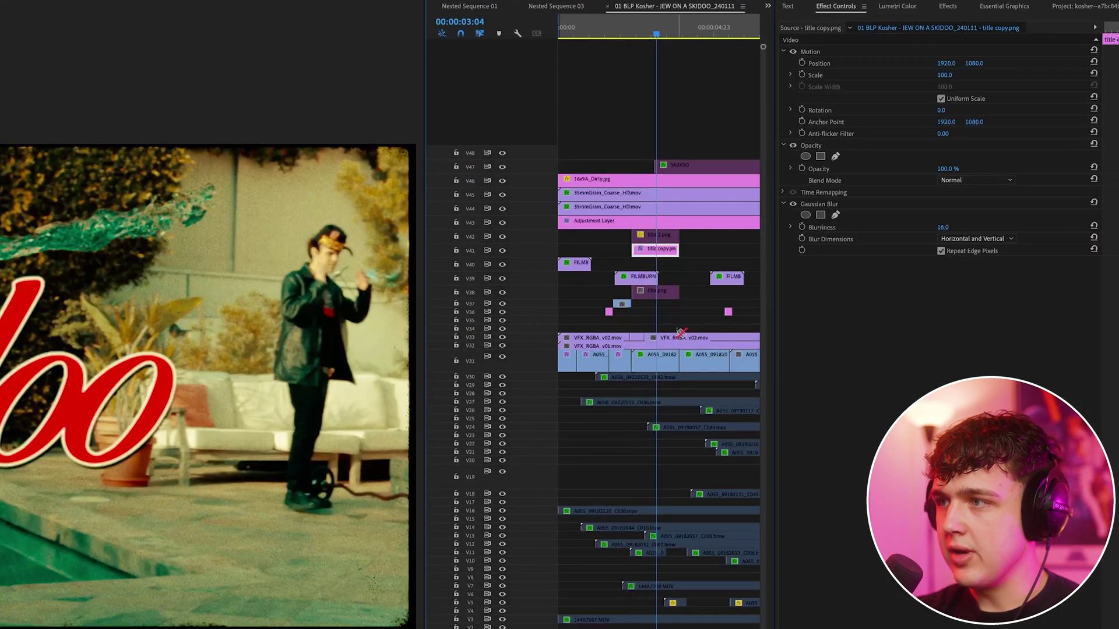
right_click(670, 336)
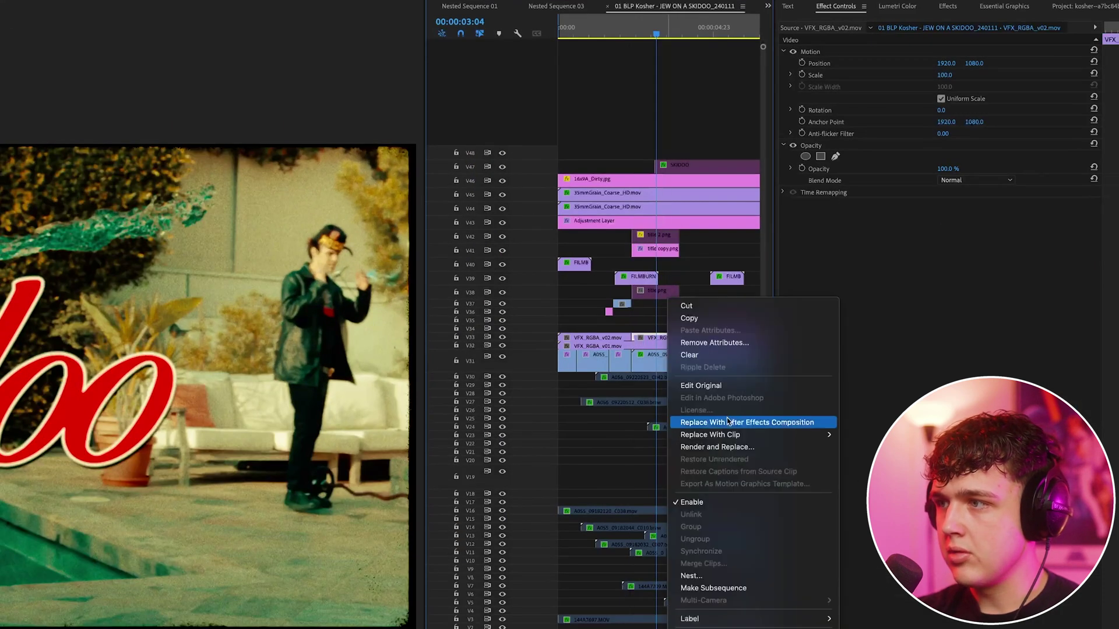
click(699, 422)
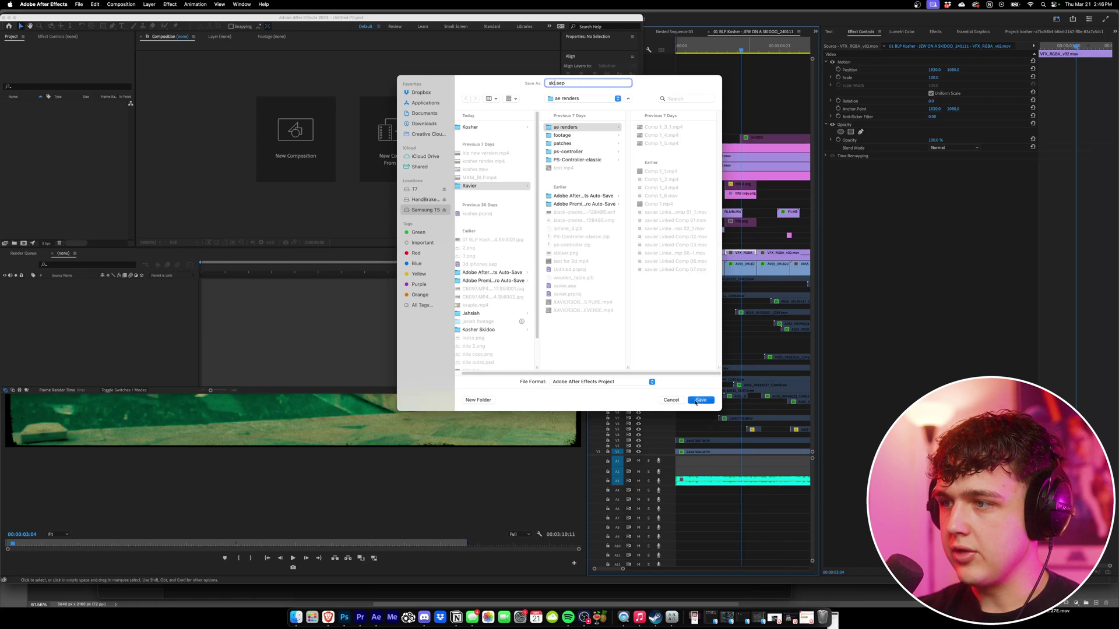
click(699, 400)
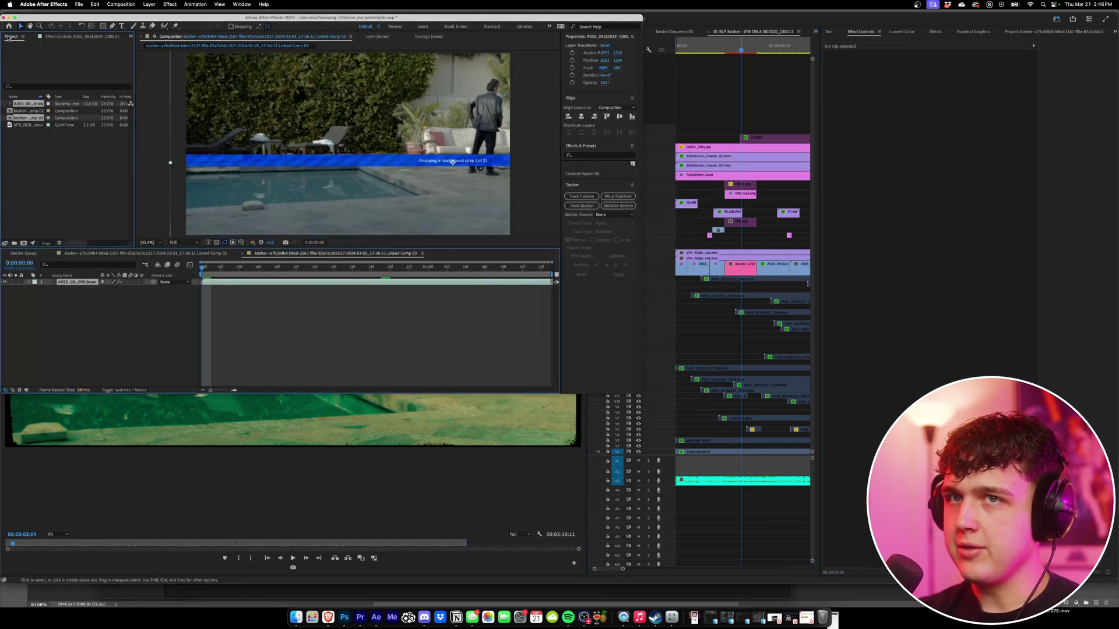
- Enlarge the After Effects window and delete the Warp Stabilizer effect from the pool footage layer
click(17, 18)
drag(379, 398, 906, 397)
scroll(712, 232, down, 1)
scroll(712, 232, up, 1)
scroll(712, 231, up, 1)
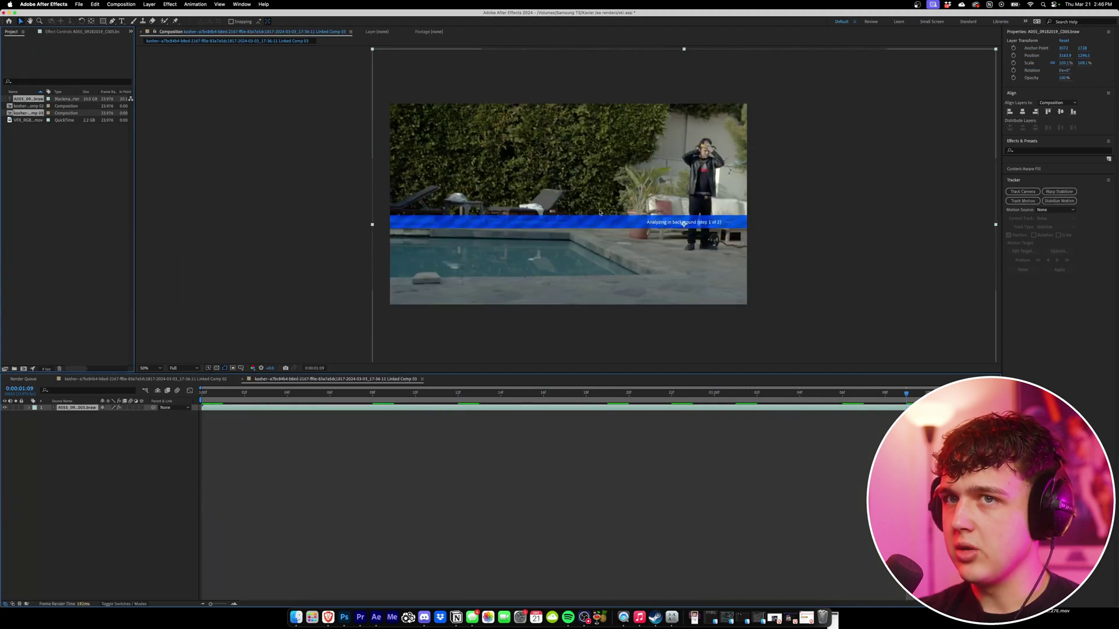
click(69, 32)
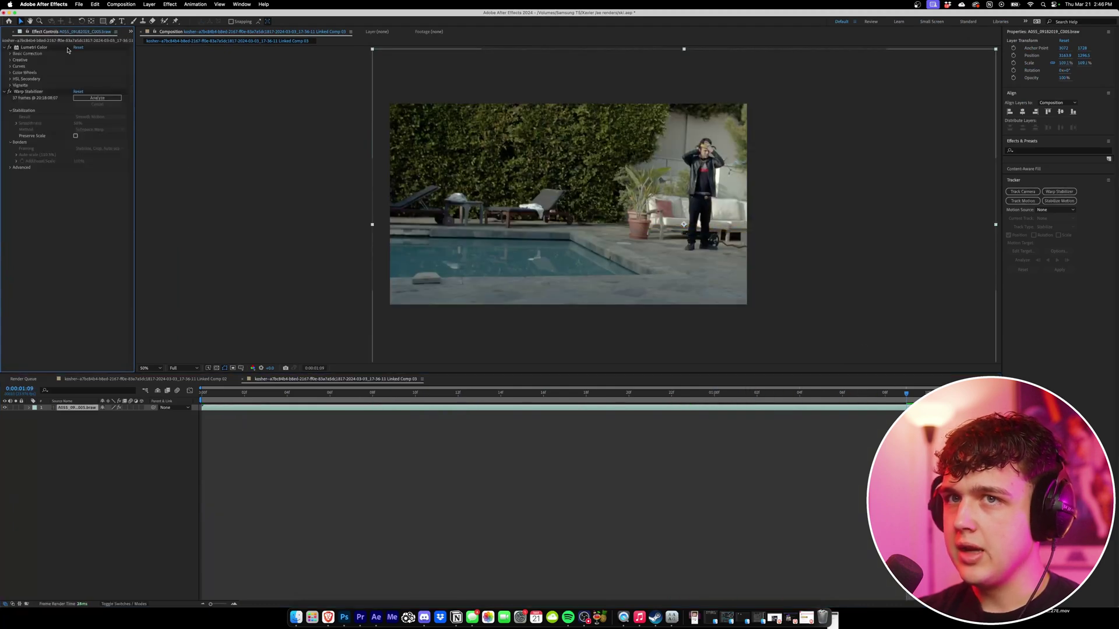
click(26, 91)
key(Delete)
key(Home)
click(87, 467)
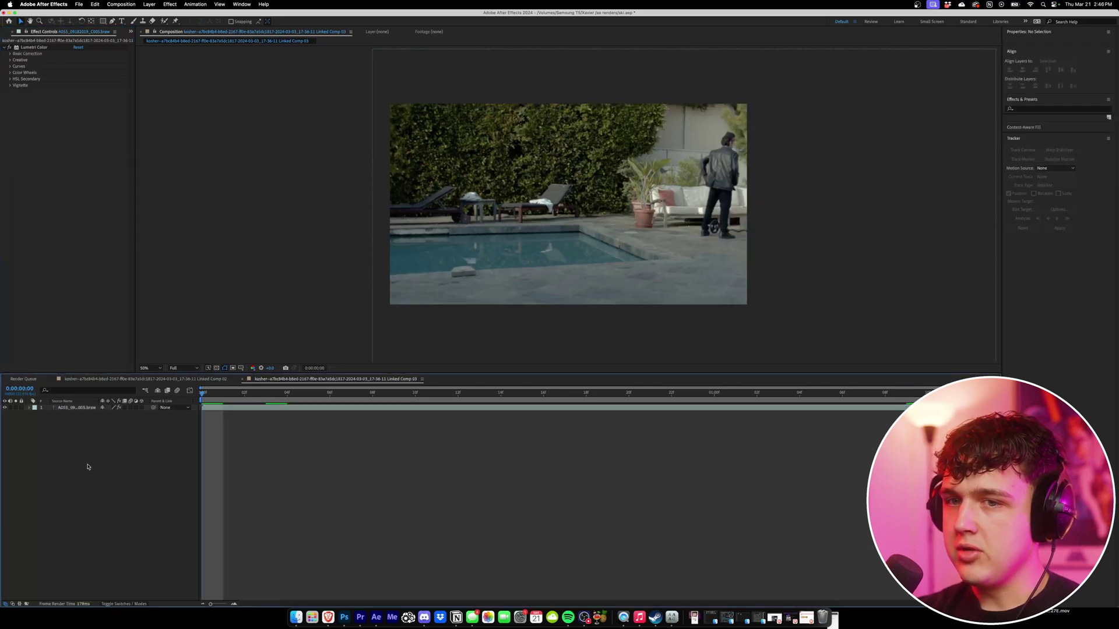
- Create a blue solid layer named Skidoo above the pool footage
right_click(74, 438)
mouse_move(85, 443)
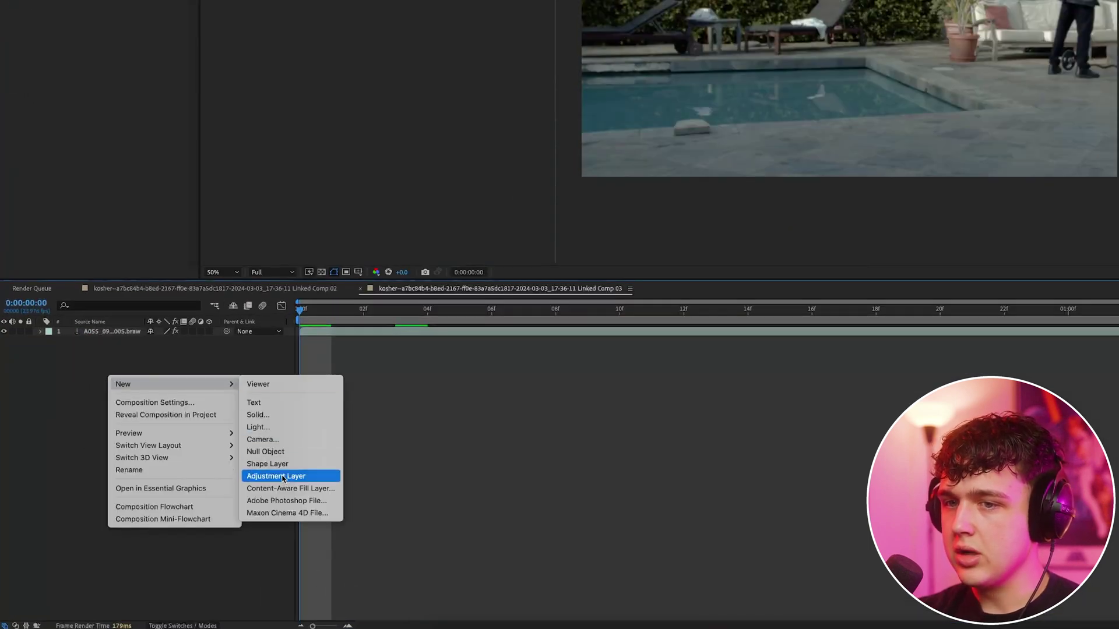
click(258, 415)
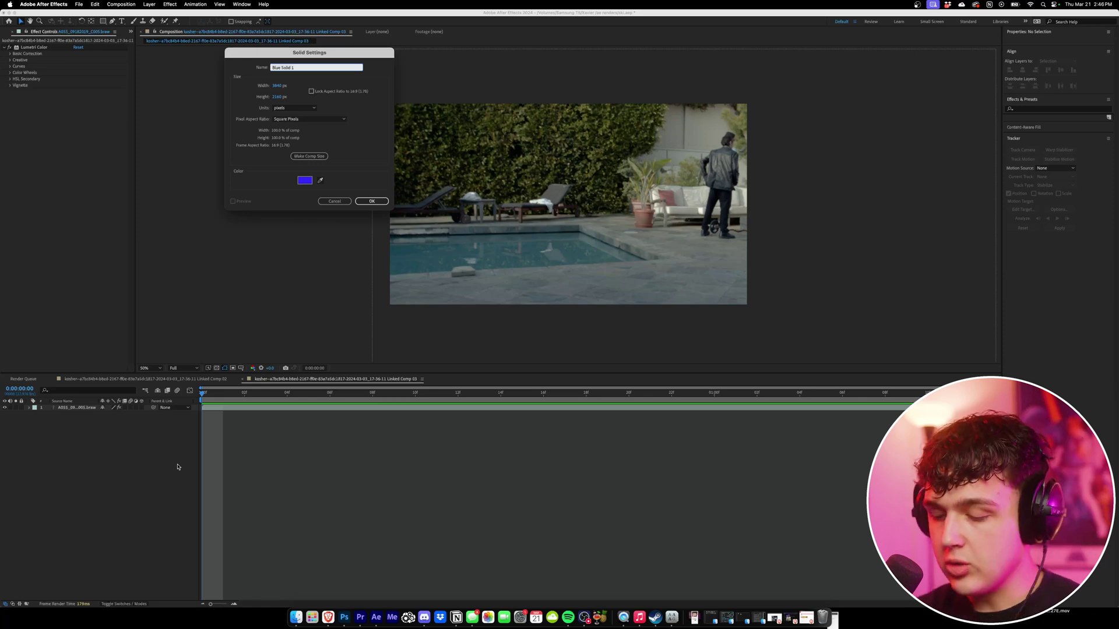
key(Return)
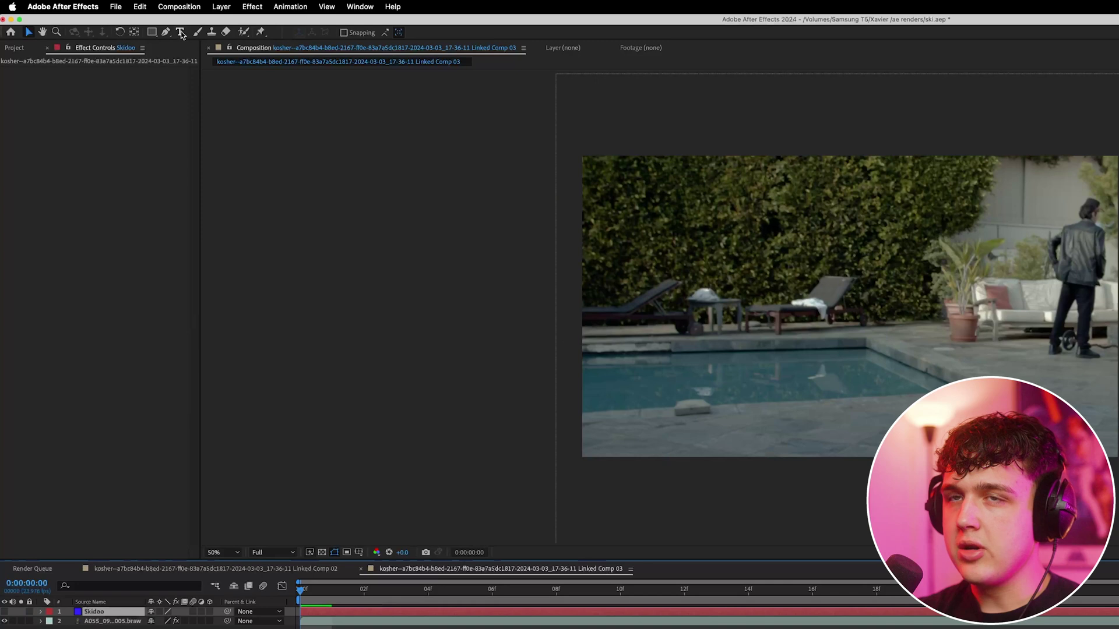
- Add a text layer reading "skidoo" over the hedge in the composition
key(super+t)
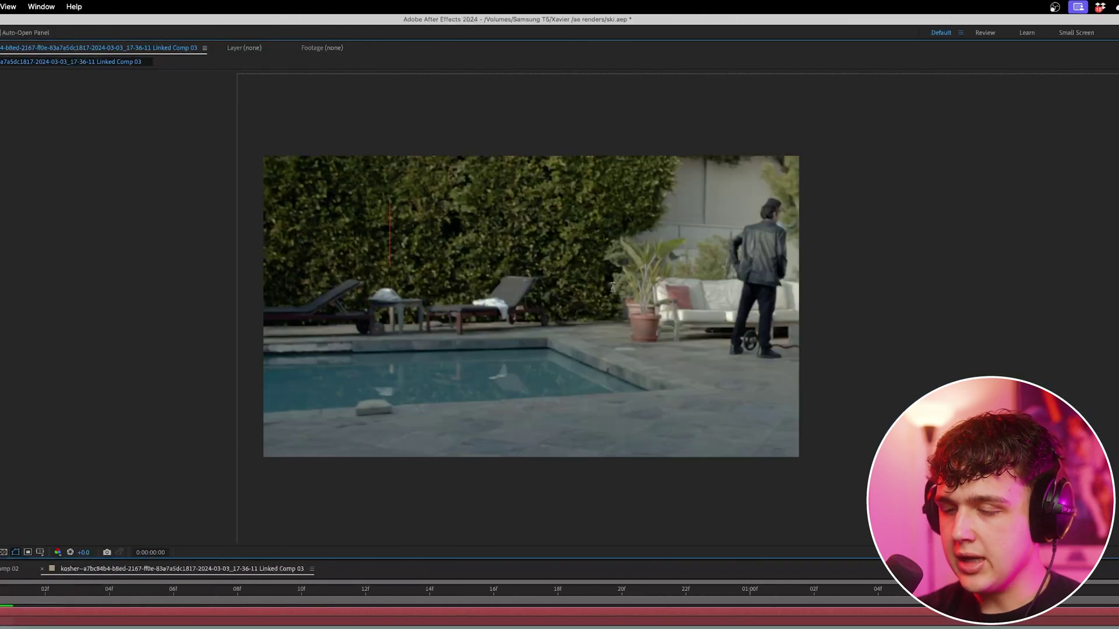
click(683, 249)
text(skido)
text(o)
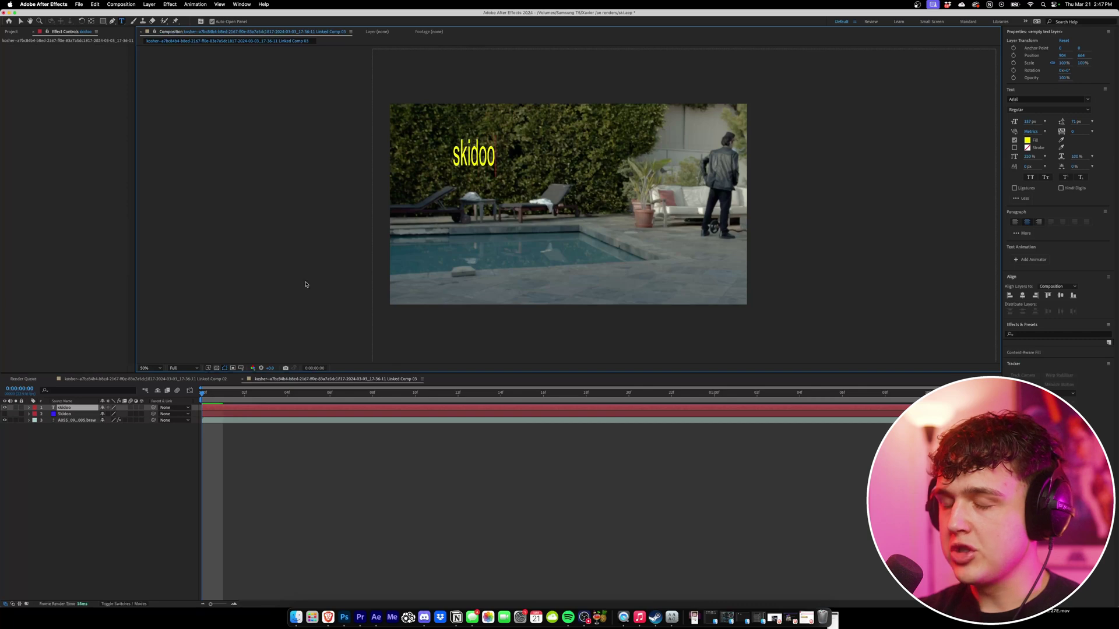
click(101, 580)
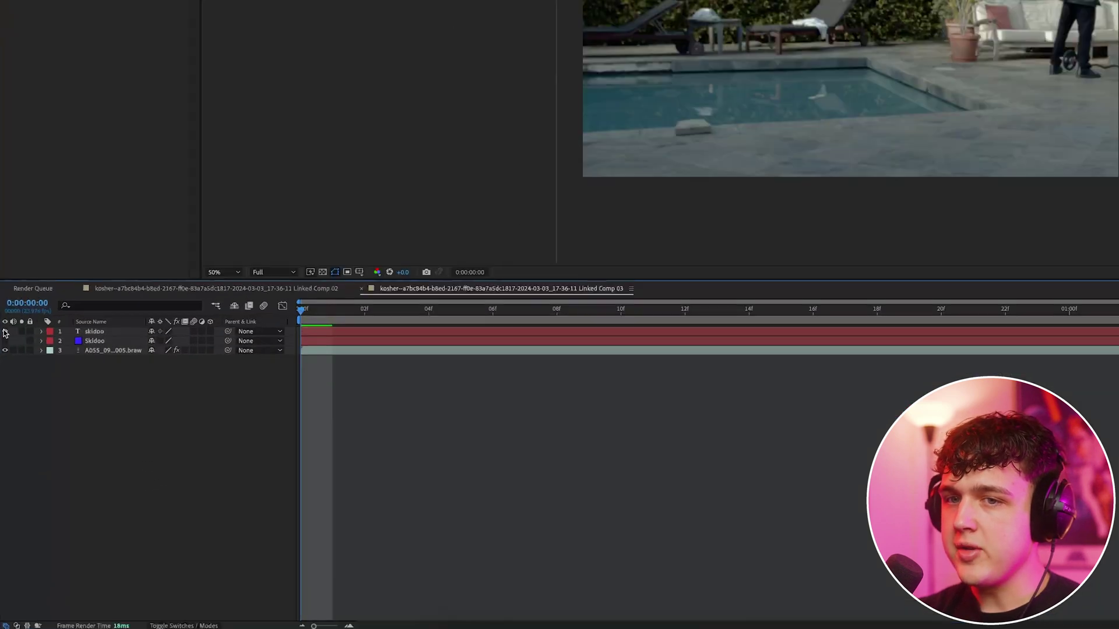
- Turn on the Skidoo solid's visibility and apply the Element effect to it
click(5, 341)
click(95, 341)
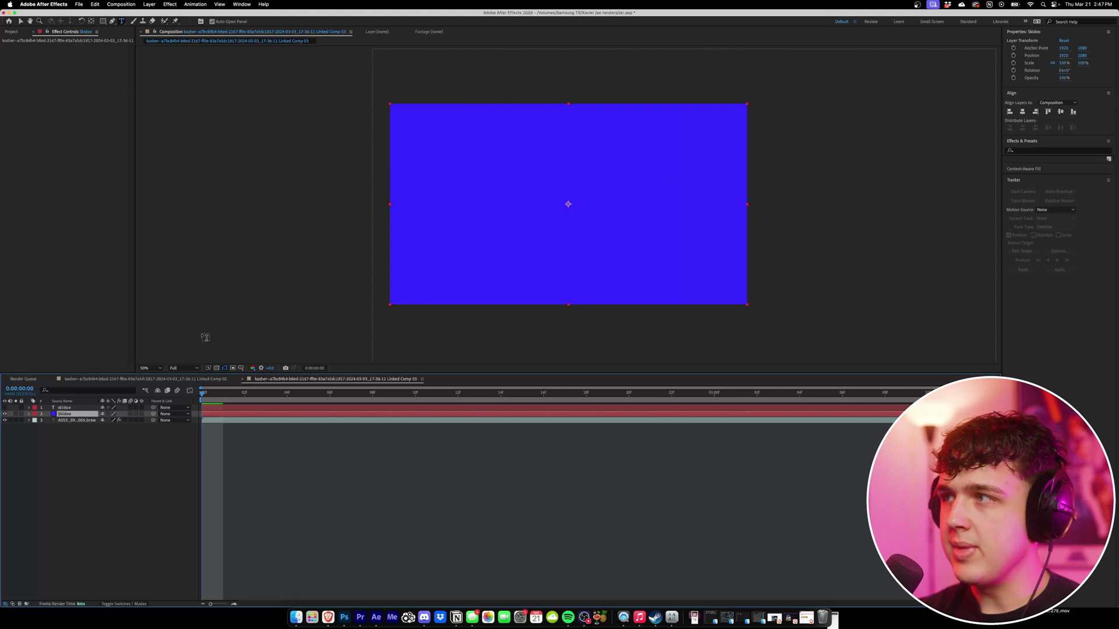
click(1027, 151)
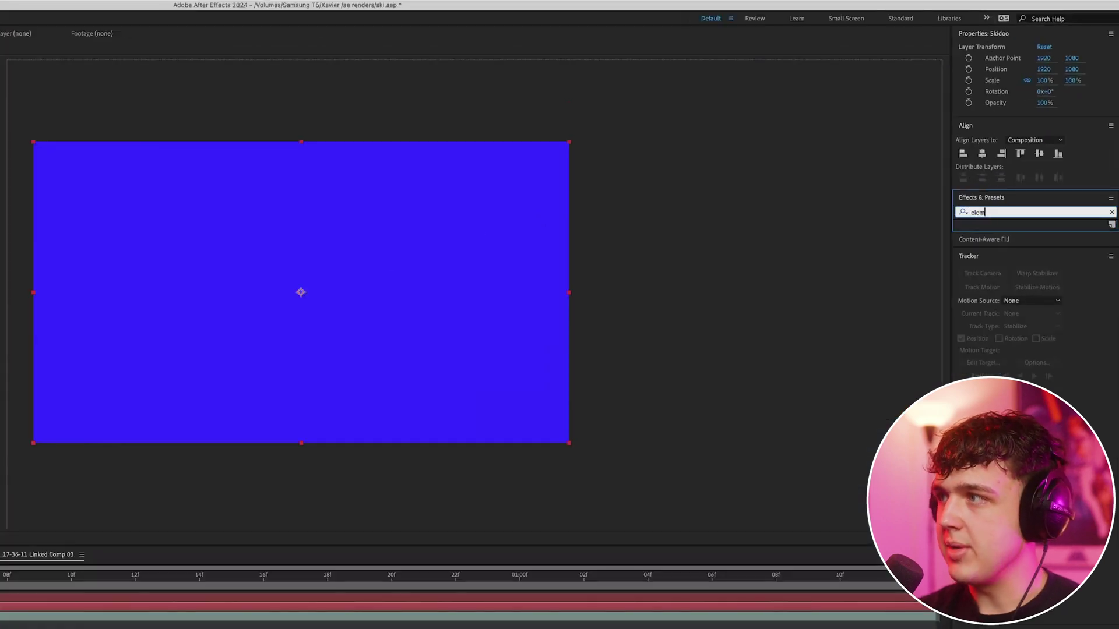
drag(994, 234, 71, 415)
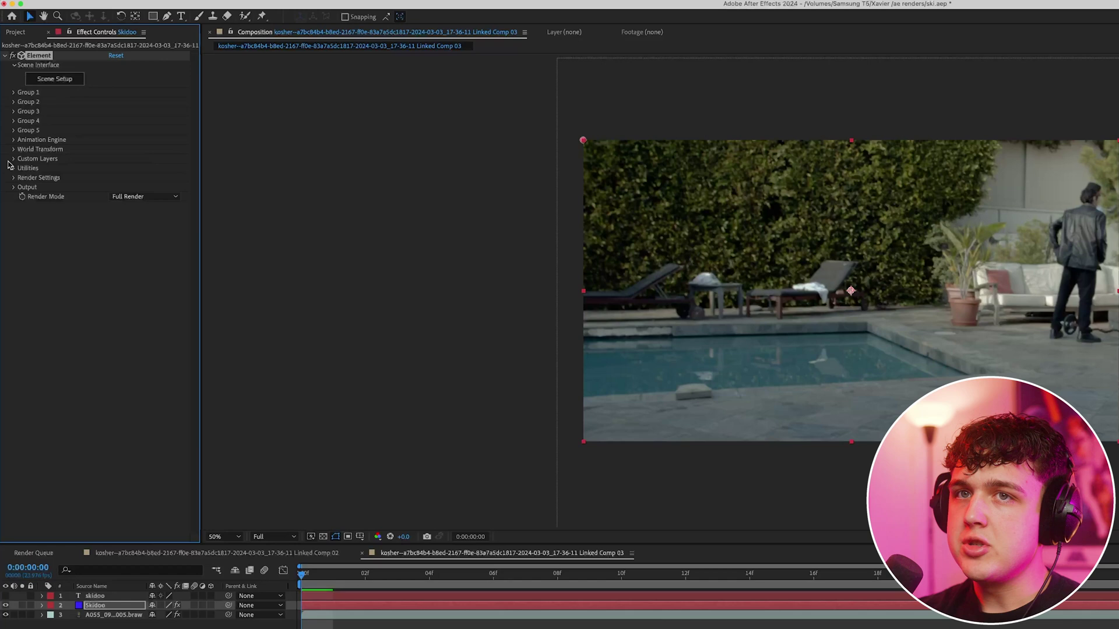
- Assign the skidoo text layer as Path Layer 1 in Element's Custom Text and Masks settings
click(13, 159)
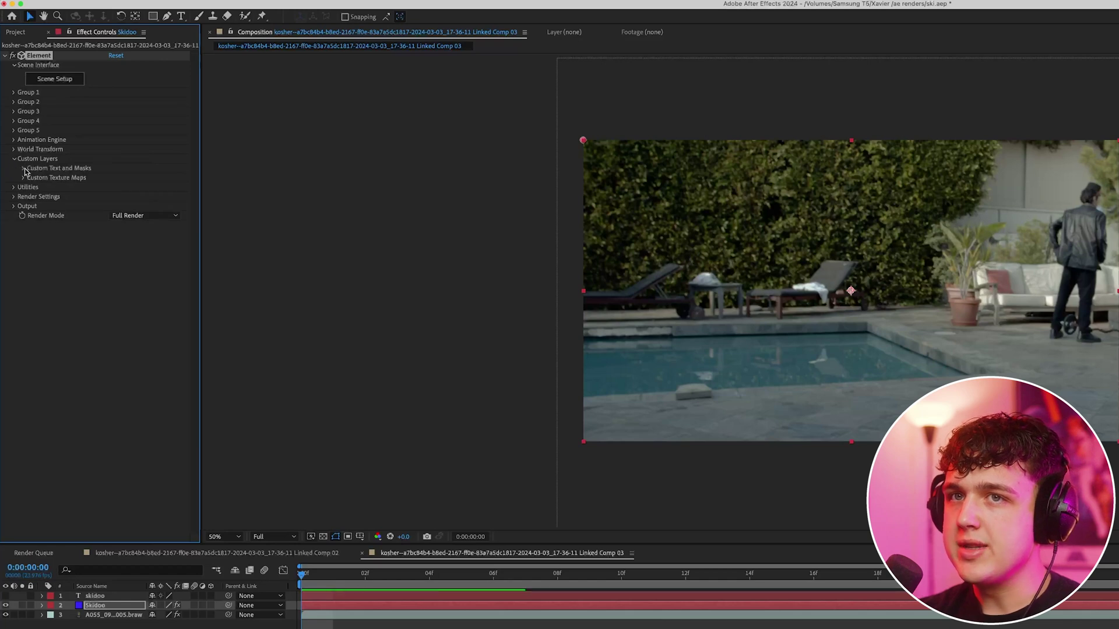
click(22, 169)
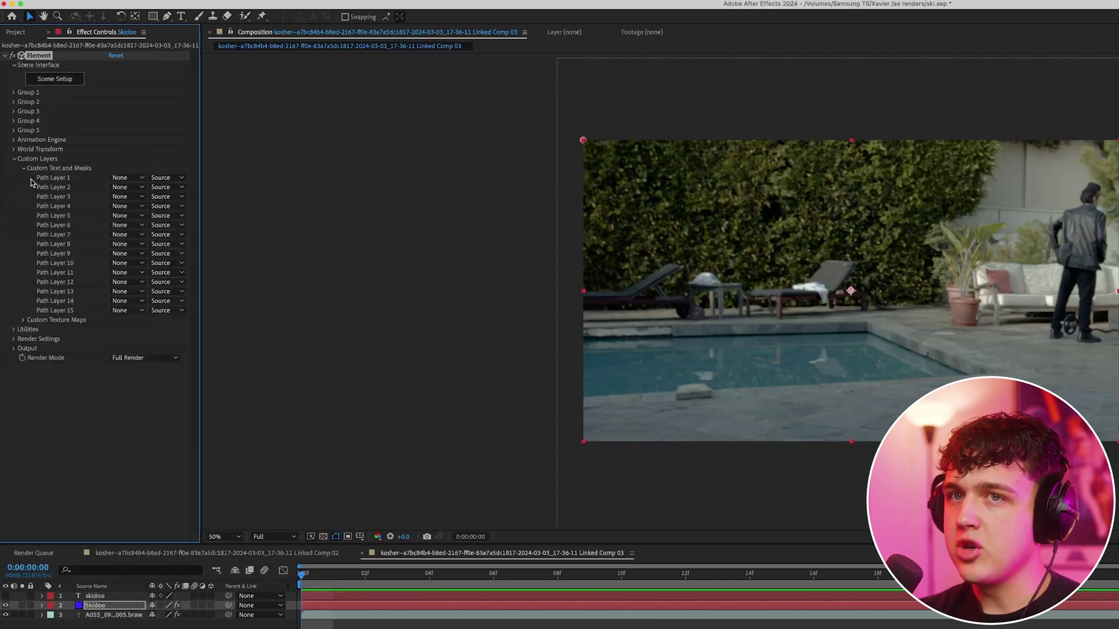
click(120, 178)
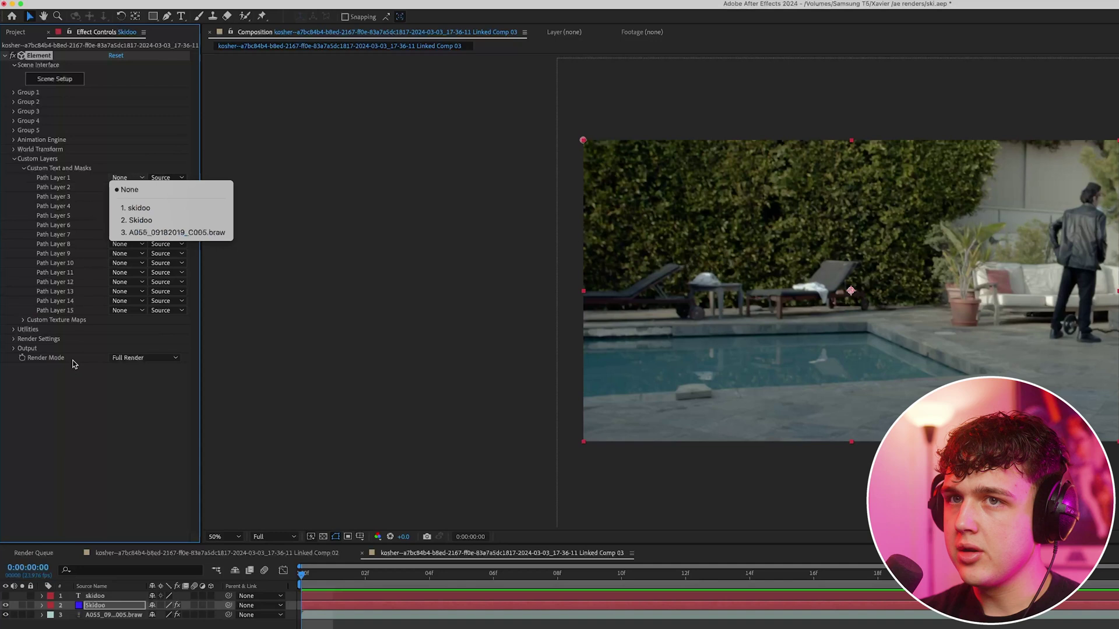
click(140, 208)
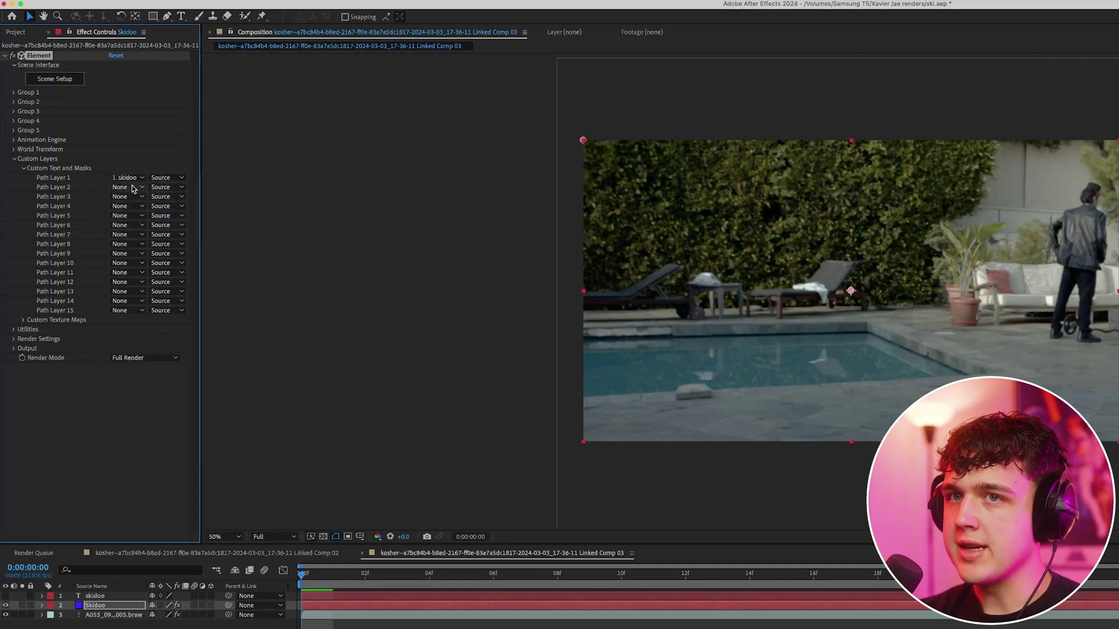
click(15, 160)
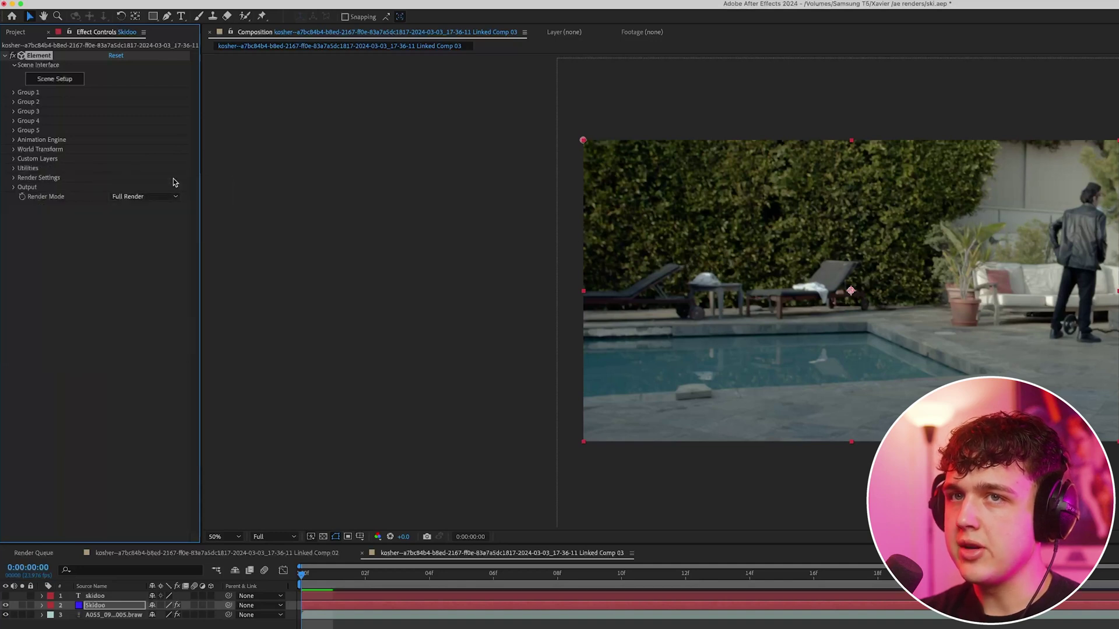
- Extrude the skidoo text into a 3D model in Element's Scene Setup and adjust its Bevel Scale
click(55, 79)
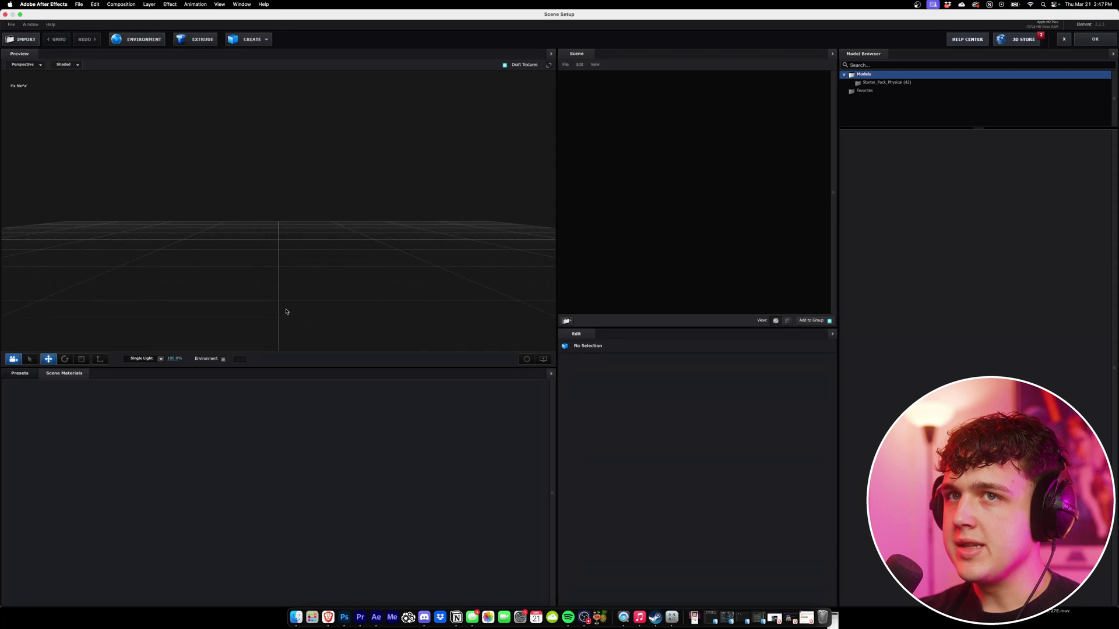
click(203, 44)
drag(388, 170, 309, 194)
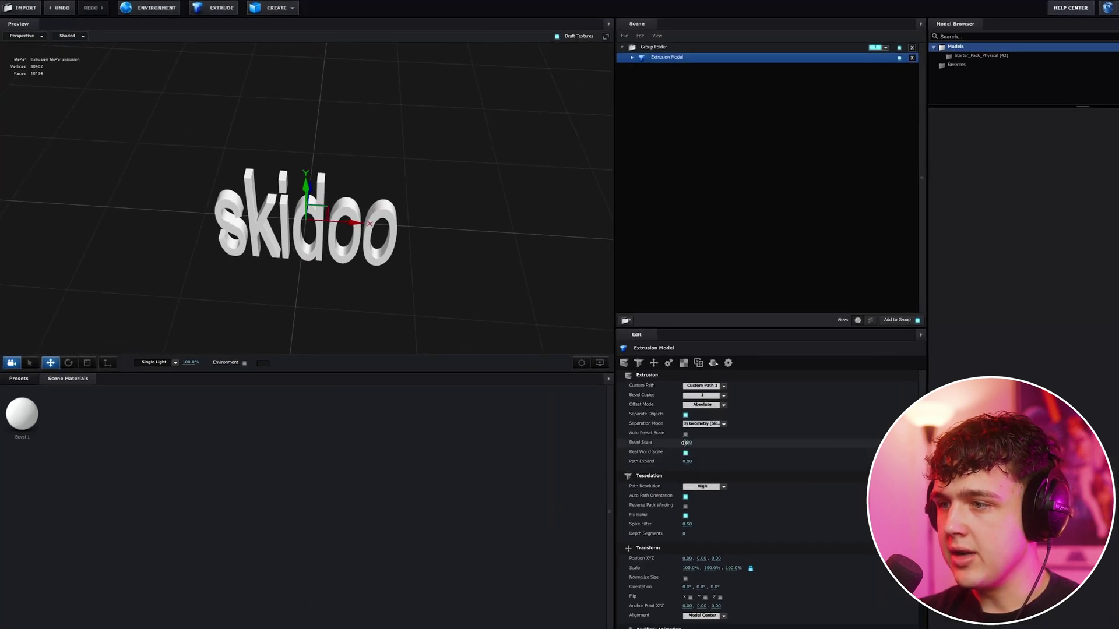
drag(690, 443, 861, 429)
- Try the Paint_Red, Plastic_Matte and Gold physical materials on the extruded skidoo model, finishing with Chrome
drag(506, 300, 497, 240)
click(29, 380)
click(47, 437)
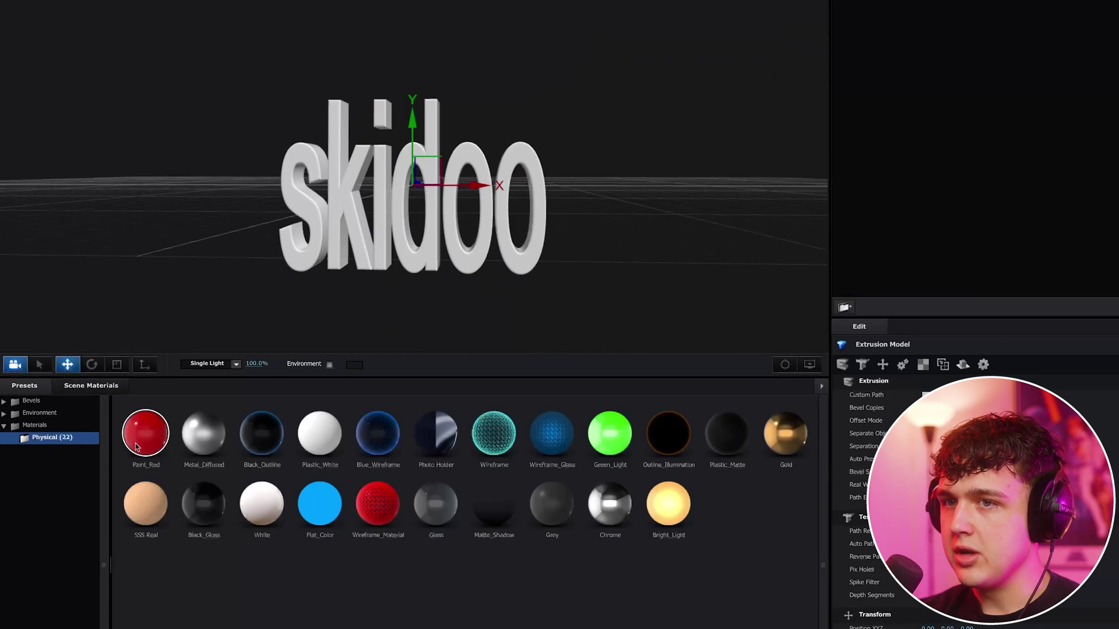
mouse_move(135, 446)
mouse_down()
mouse_move(312, 175)
mouse_move(321, 218)
mouse_up()
drag(726, 432, 542, 243)
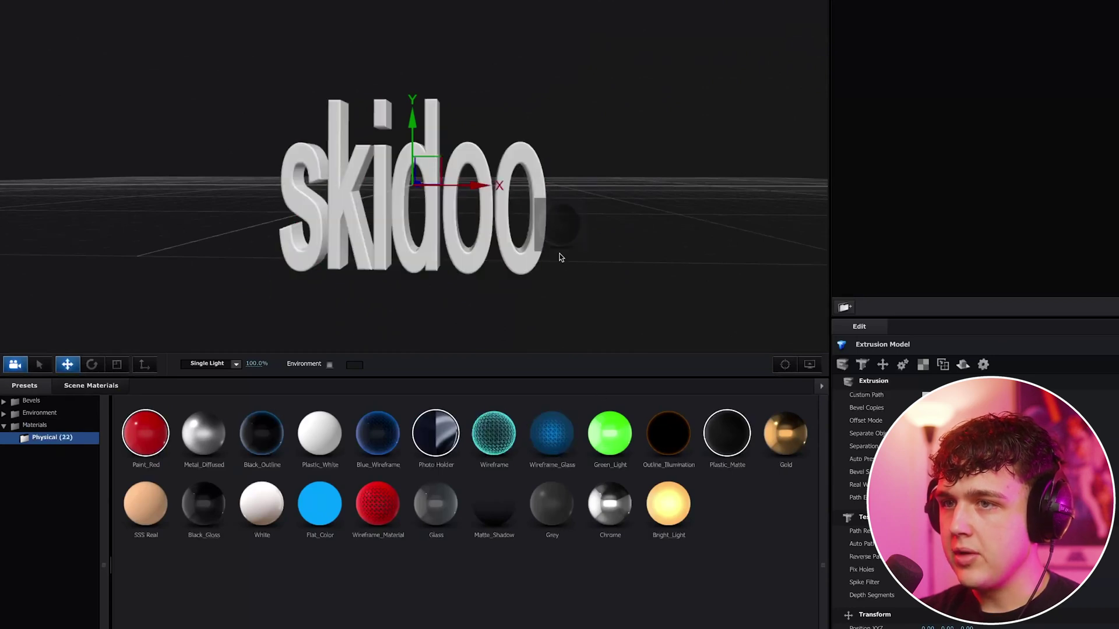
drag(638, 204, 608, 231)
drag(785, 433, 617, 202)
drag(609, 503, 534, 249)
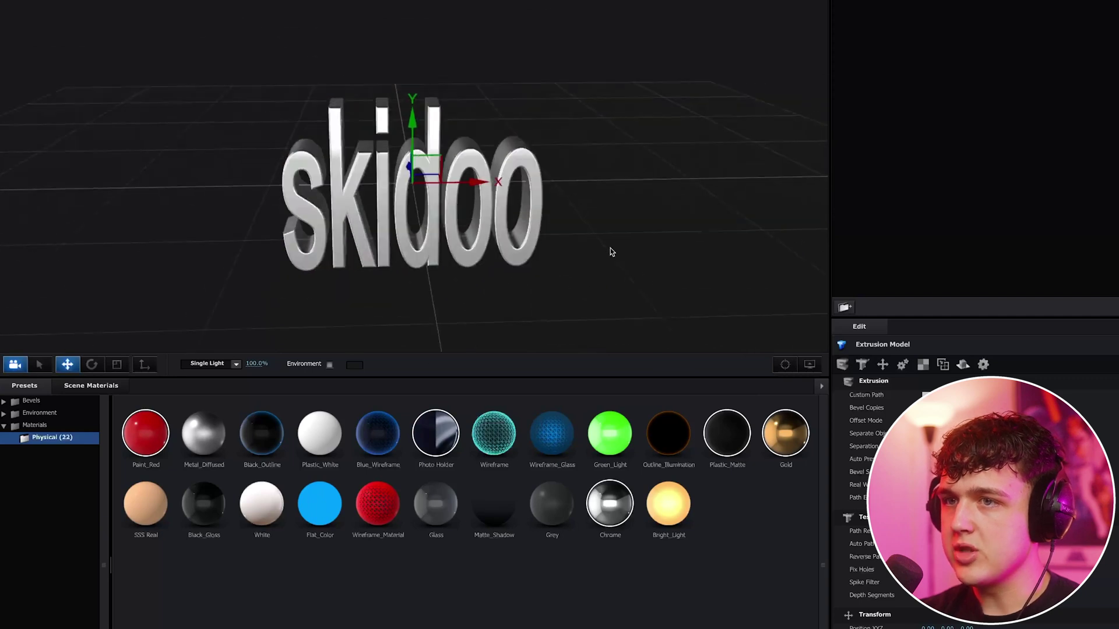
- Browse the V1_Environment presets and look over the chrome model in the Scene Setup preview
click(42, 412)
click(53, 426)
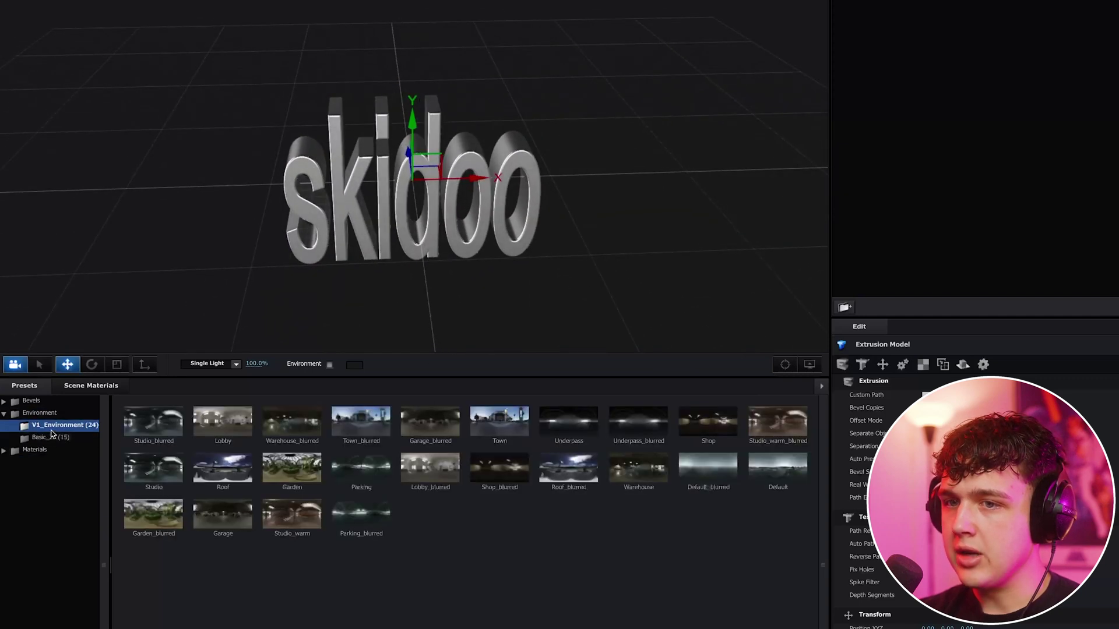
drag(357, 234, 361, 227)
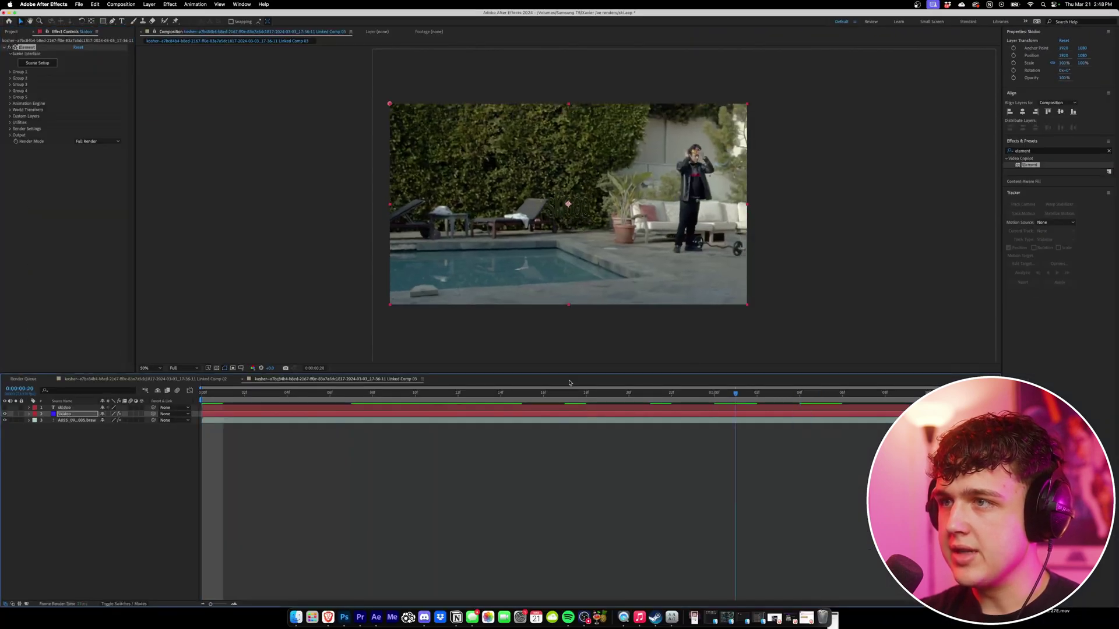
- Set Group 1's Particle Size to 55.50 and its Position XY to 1702.0,1080.0 on the Skidoo layer's Element effect
key(space)
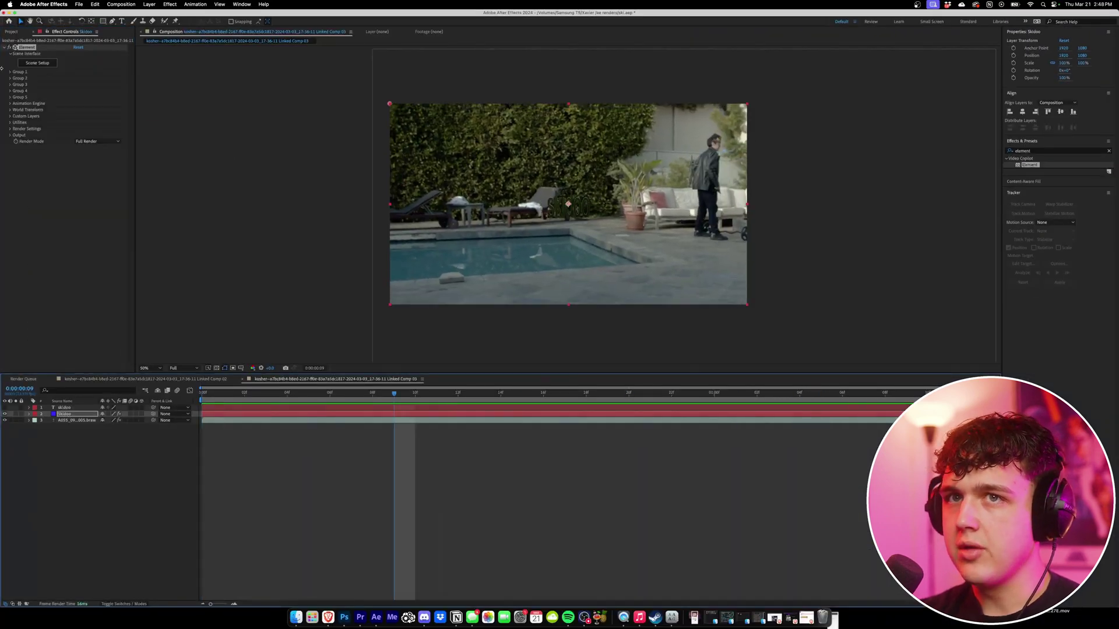
click(11, 72)
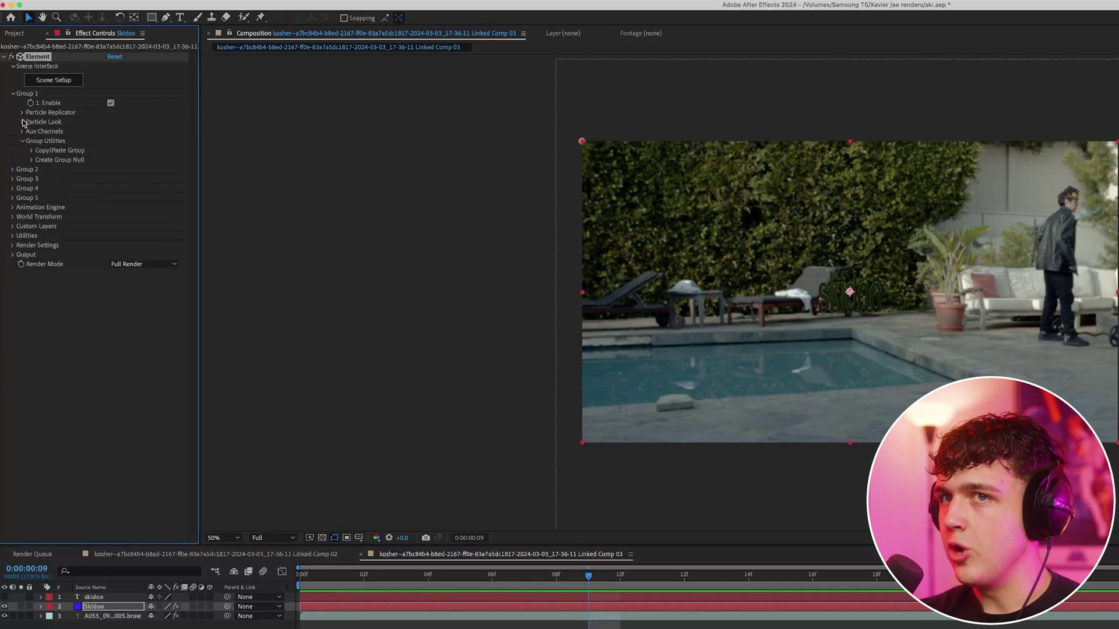
click(22, 122)
click(22, 113)
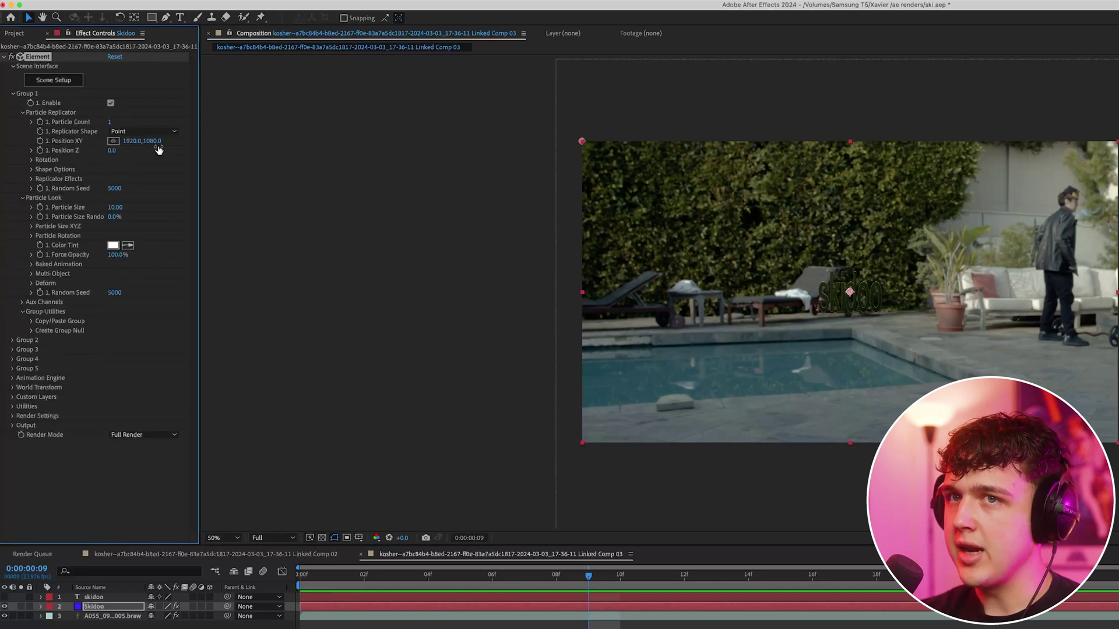
drag(293, 201, 375, 217)
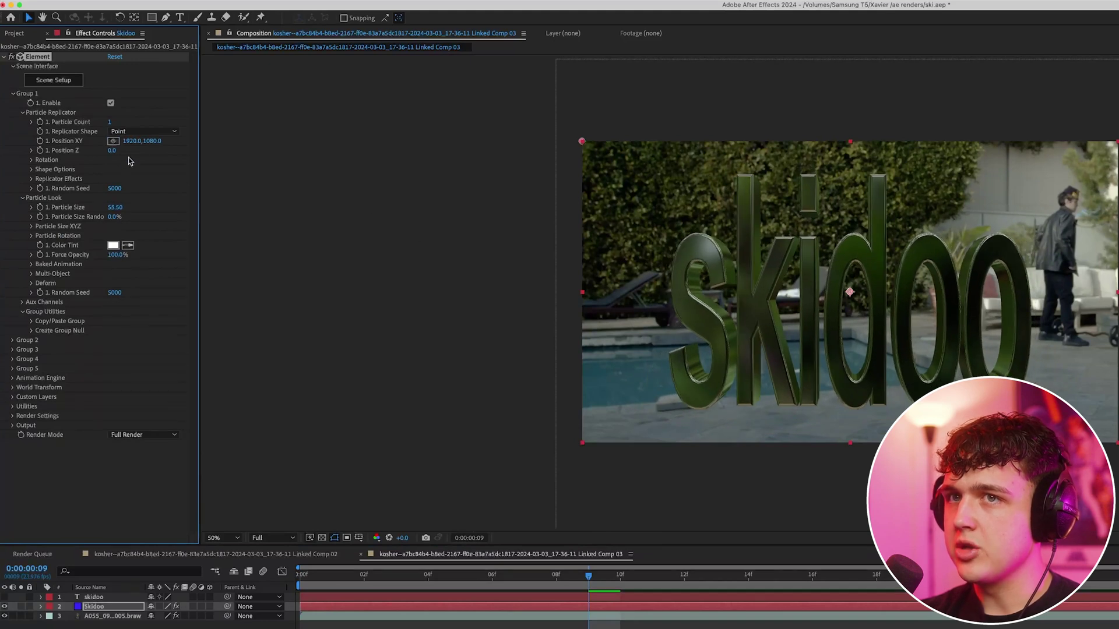
drag(133, 141, 52, 197)
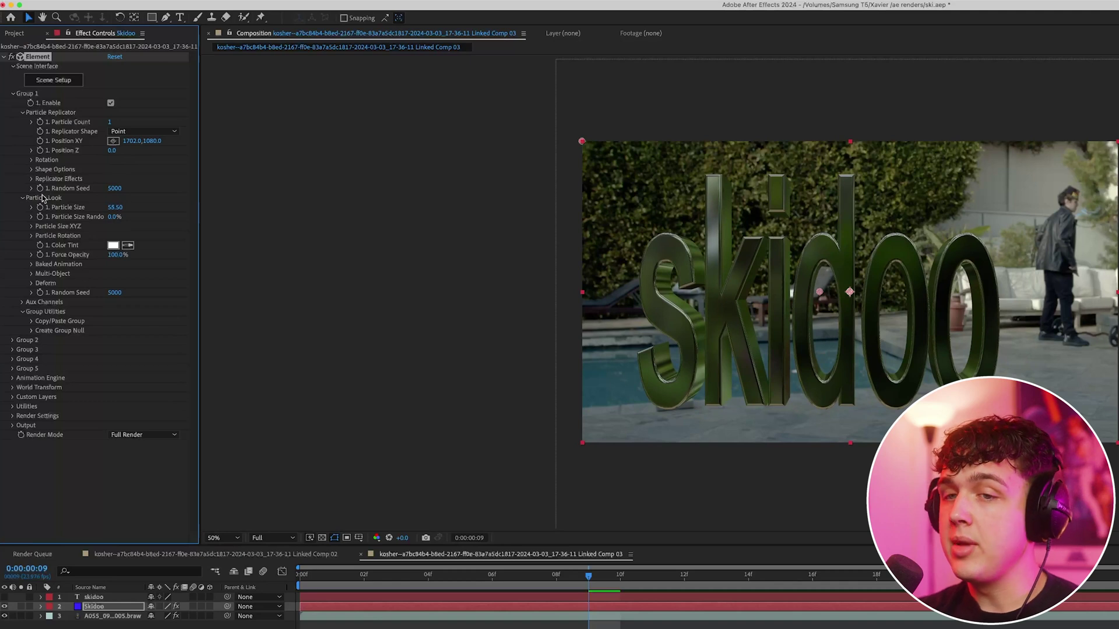
- Assign the A055_09182019_C005.braw footage as Layer 1 in Element's Custom Texture Maps
click(13, 398)
scroll(25, 361, down, 3)
click(23, 350)
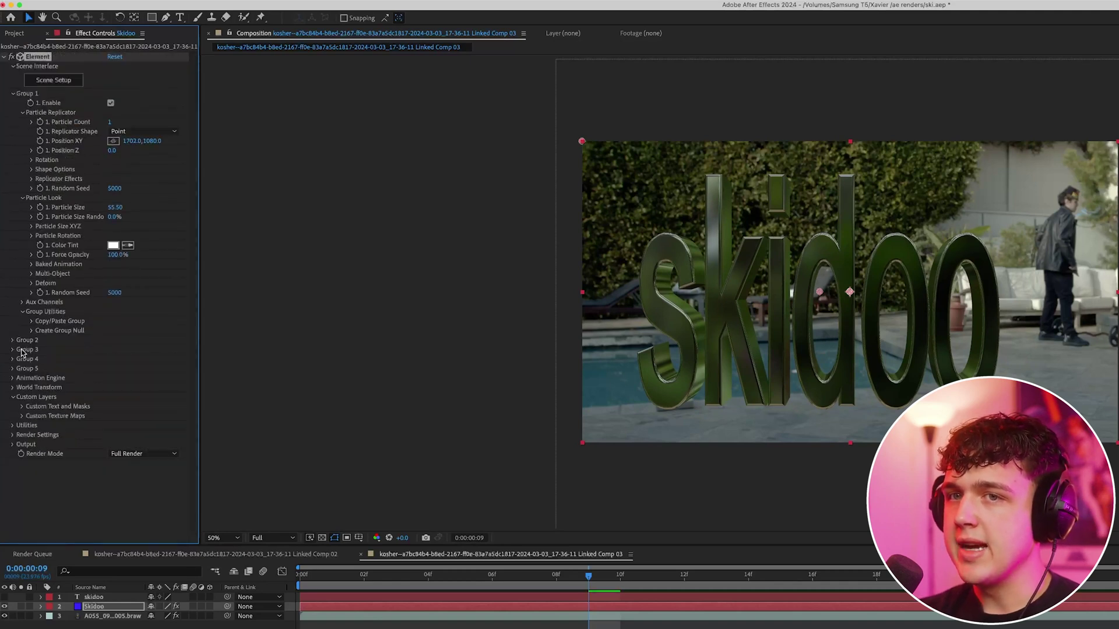
click(22, 416)
scroll(23, 418, down, 3)
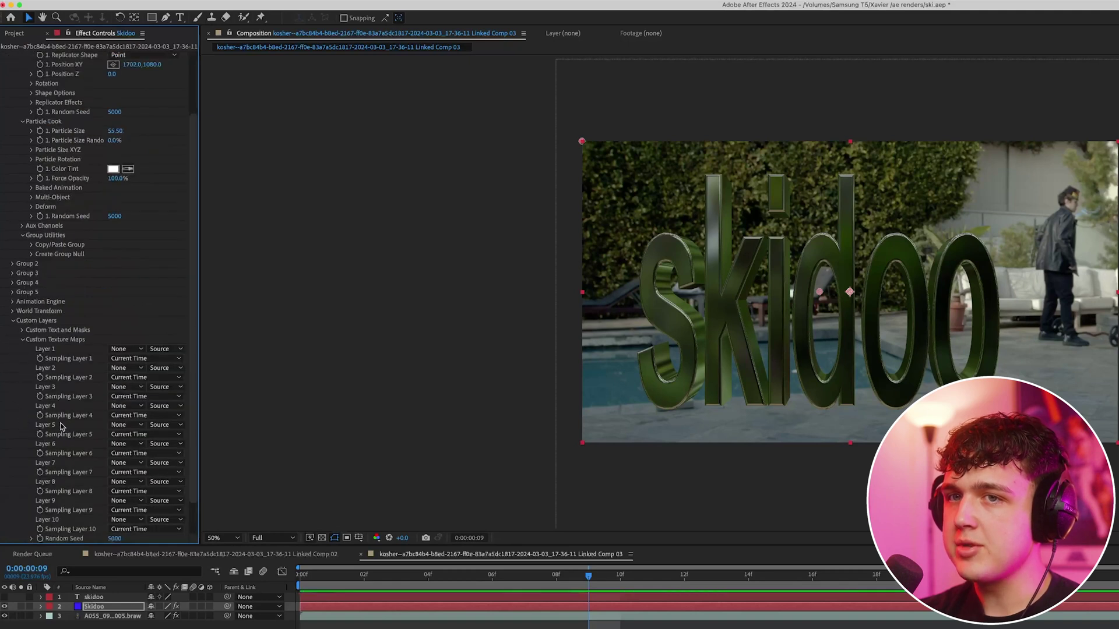
click(115, 352)
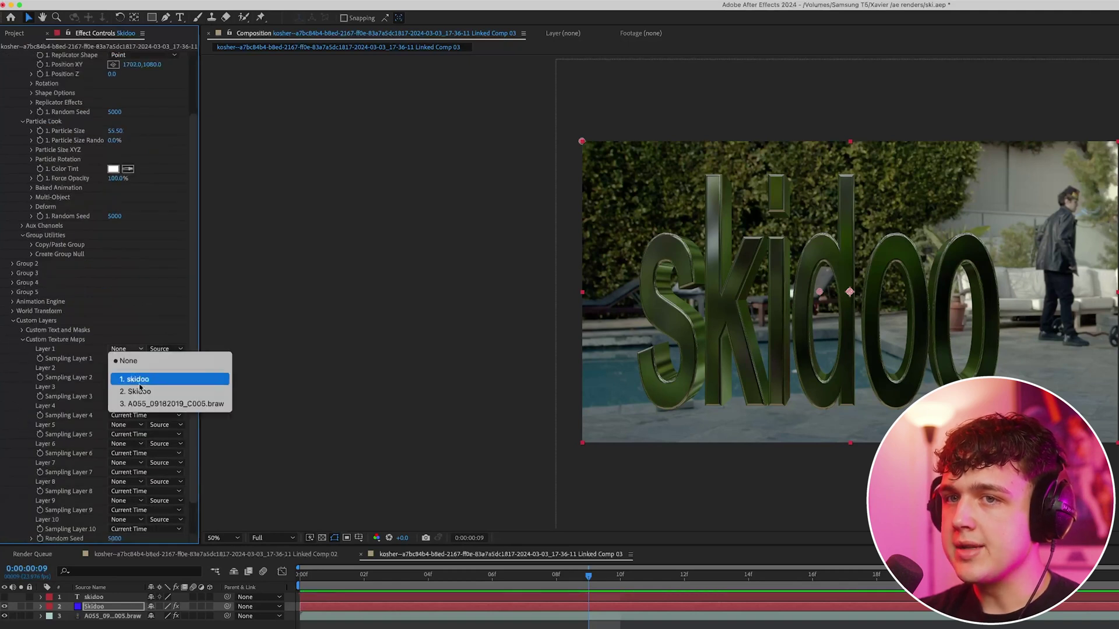
click(173, 403)
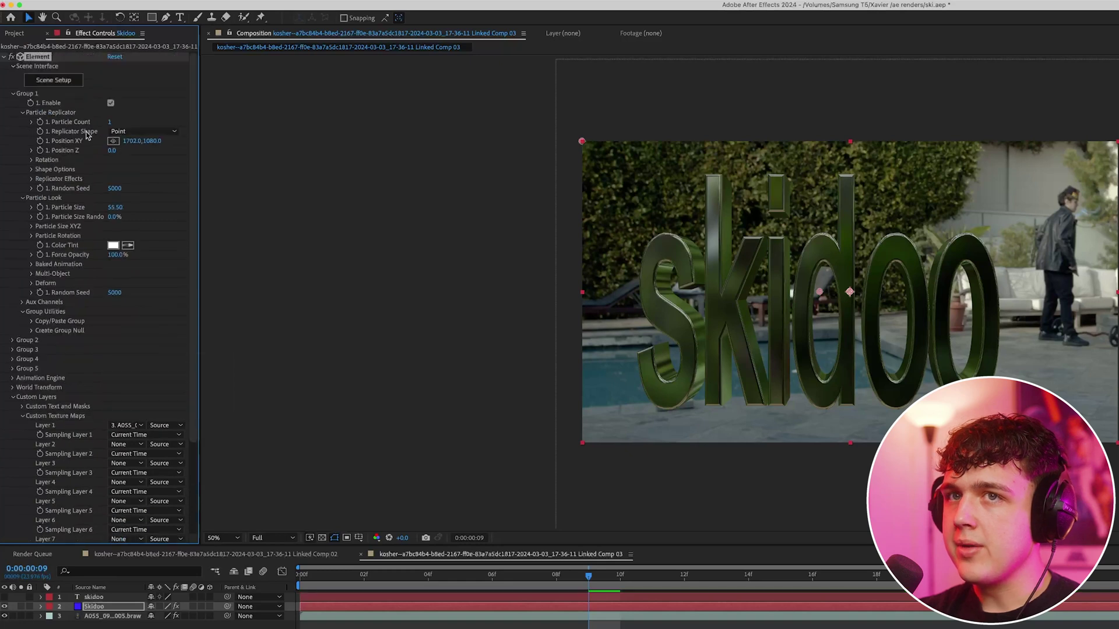
- Load the custom footage layer as the Chrome material's Environment texture, accept the scene and check the reflections across the shot
click(54, 79)
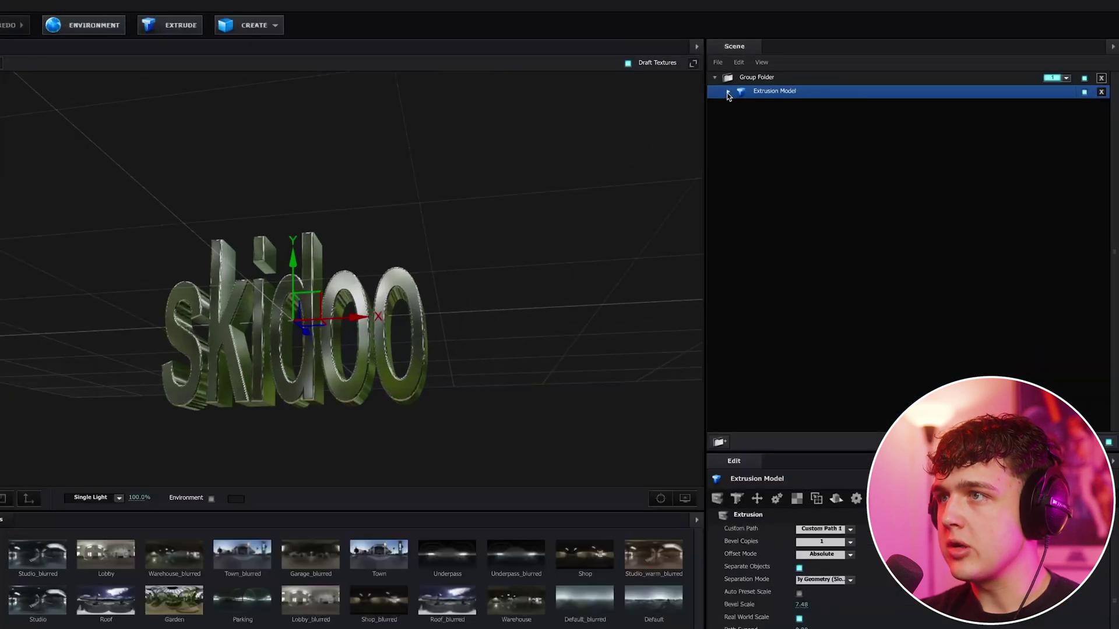
click(573, 84)
click(594, 92)
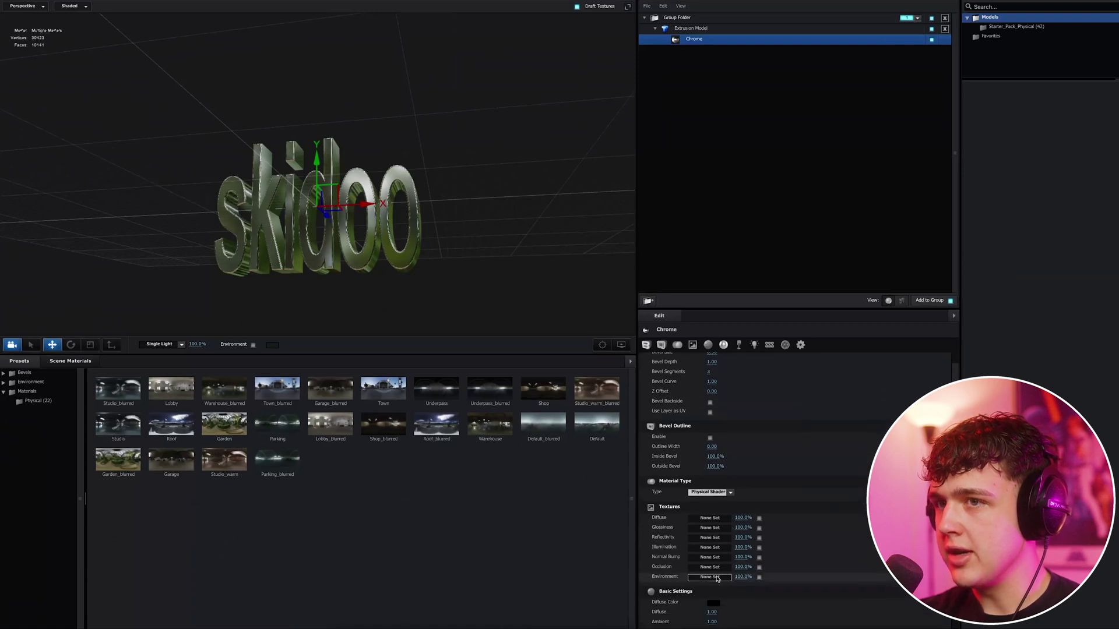
click(716, 579)
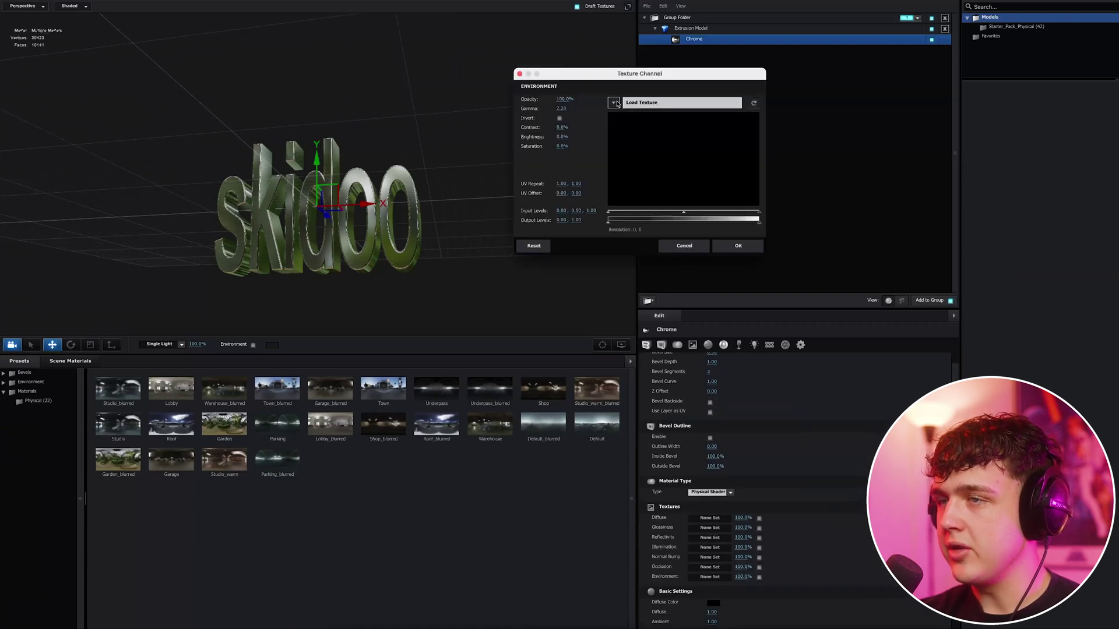
click(614, 103)
click(638, 119)
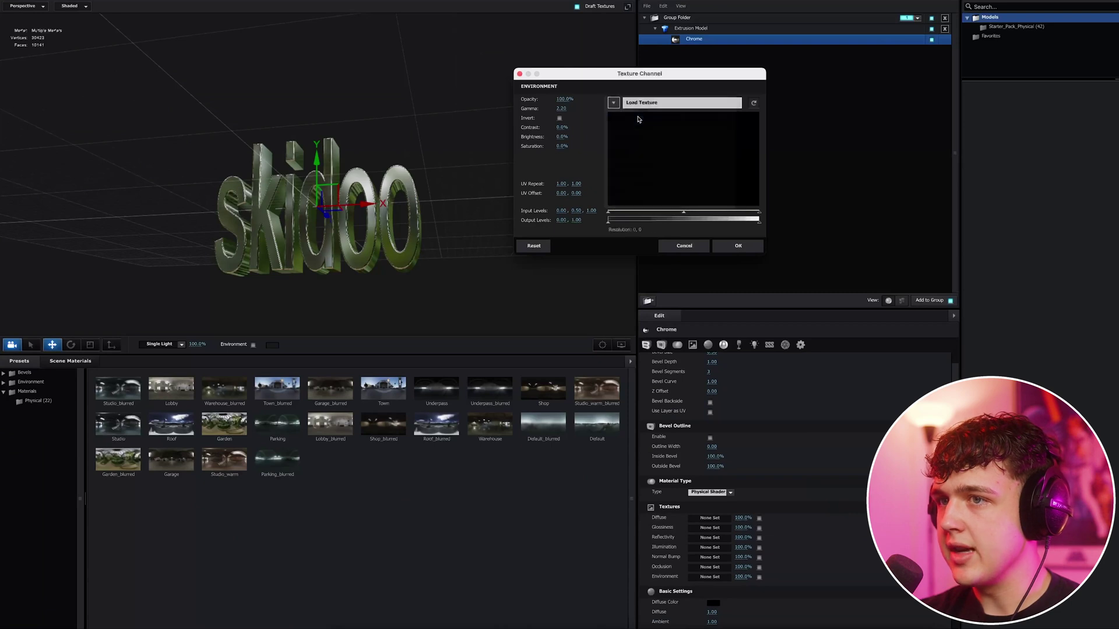
click(737, 246)
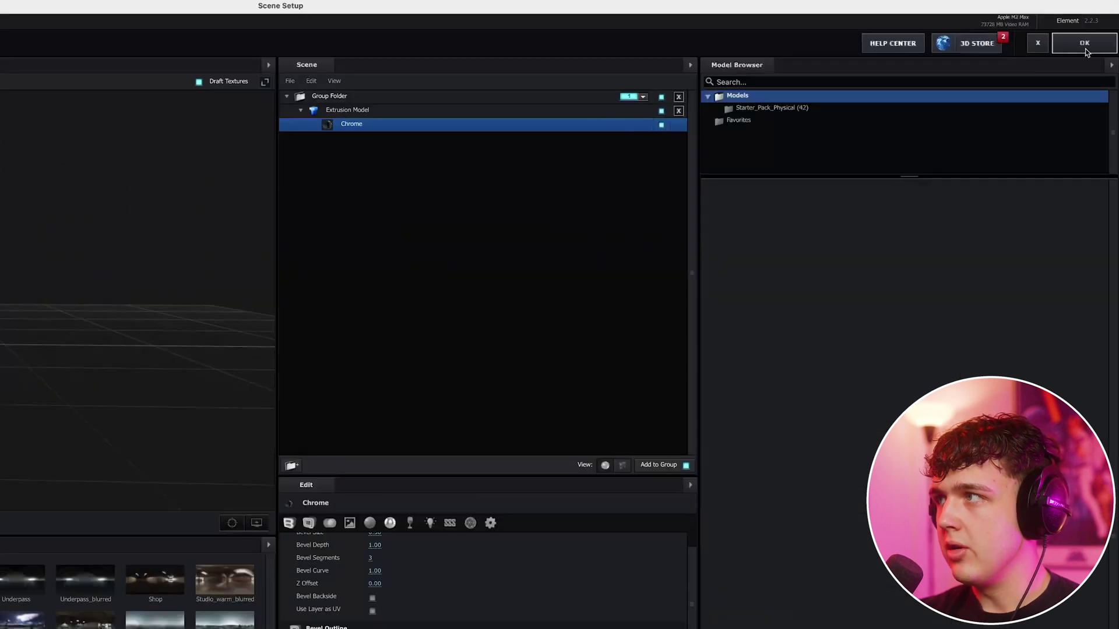
click(1084, 43)
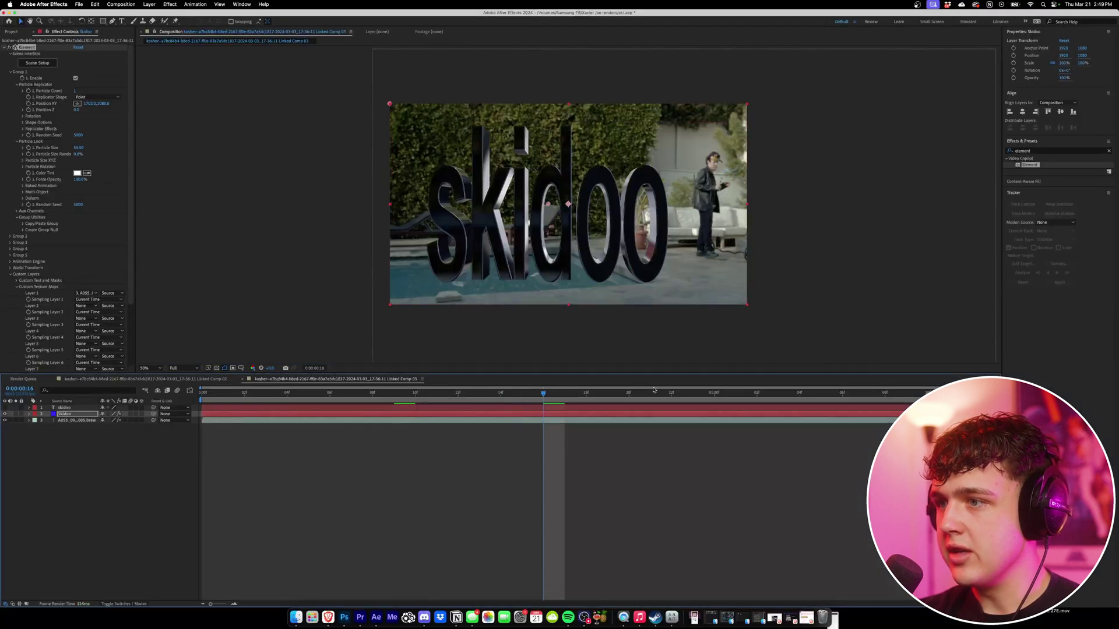
drag(547, 387, 693, 391)
drag(698, 399, 736, 400)
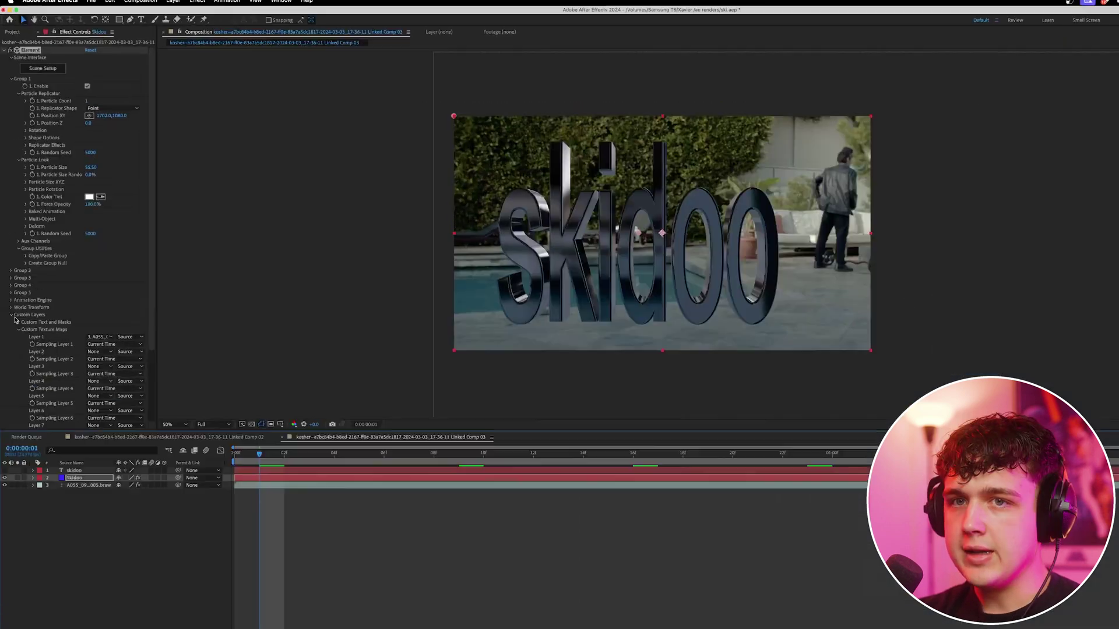
- Try the Single Light and Warm presets in Element's Render Settings, set Add Lighting to Spot and adjust the Light Falloff
click(11, 274)
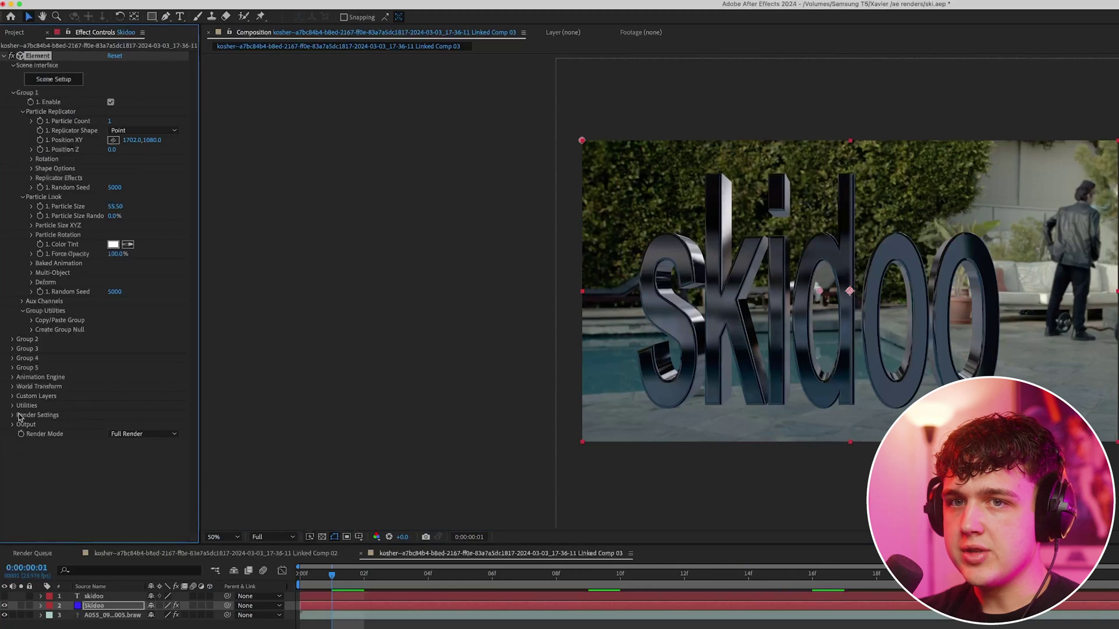
click(12, 415)
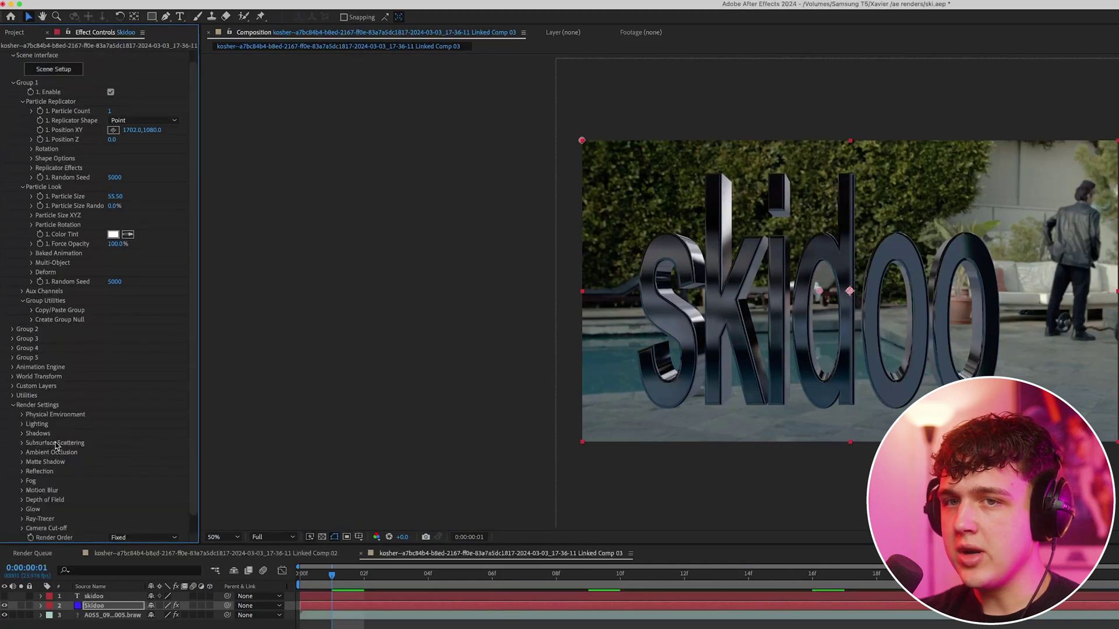
click(23, 425)
click(132, 451)
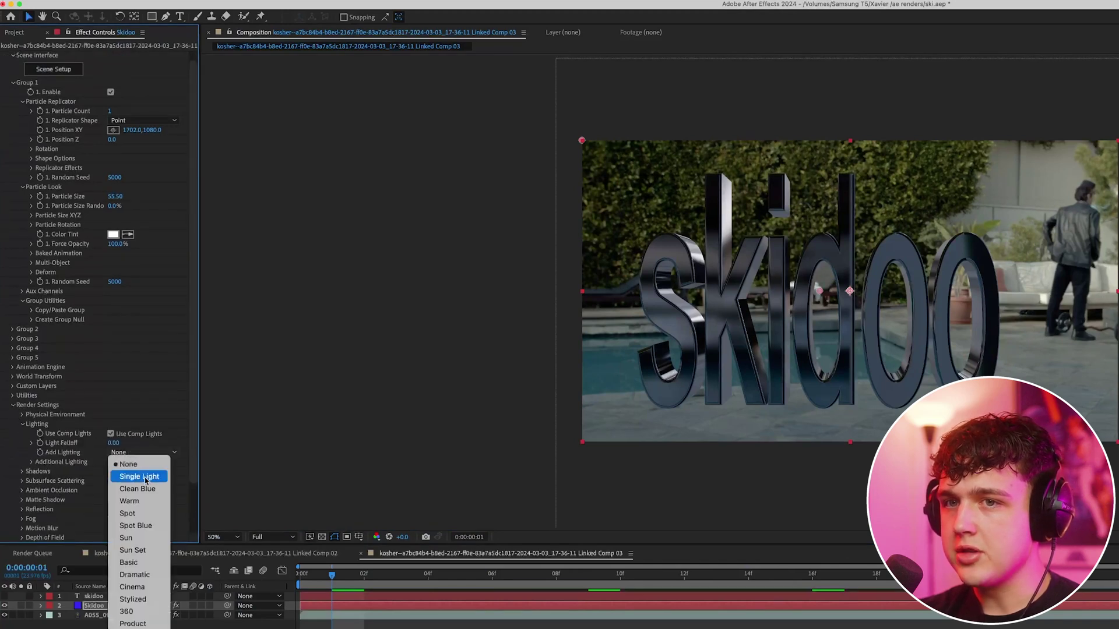
click(139, 476)
click(140, 452)
click(148, 504)
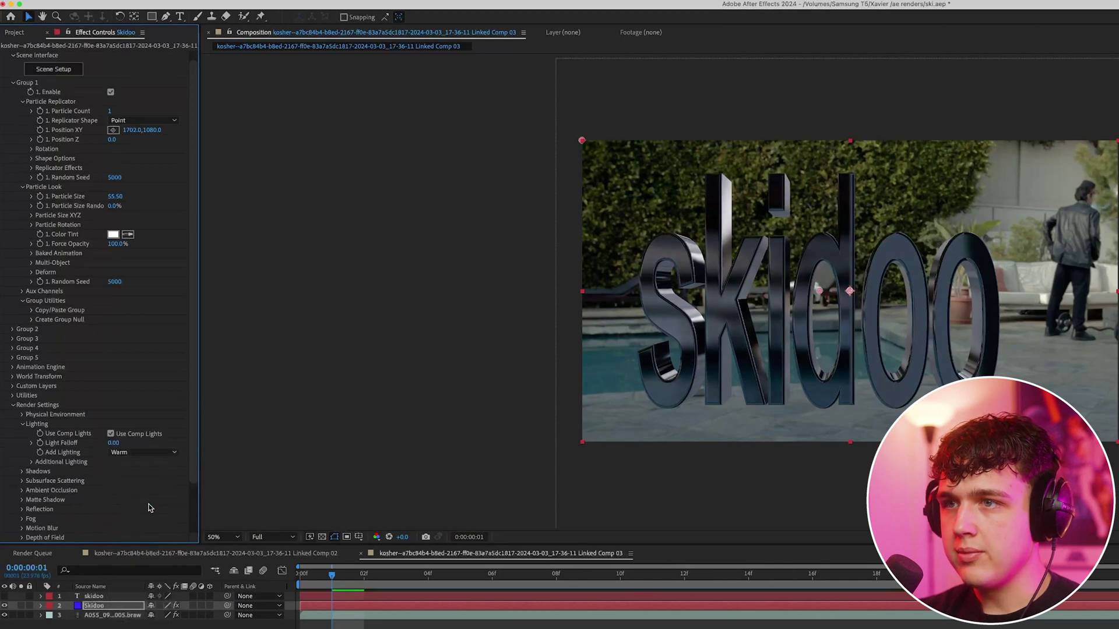
click(143, 452)
click(150, 514)
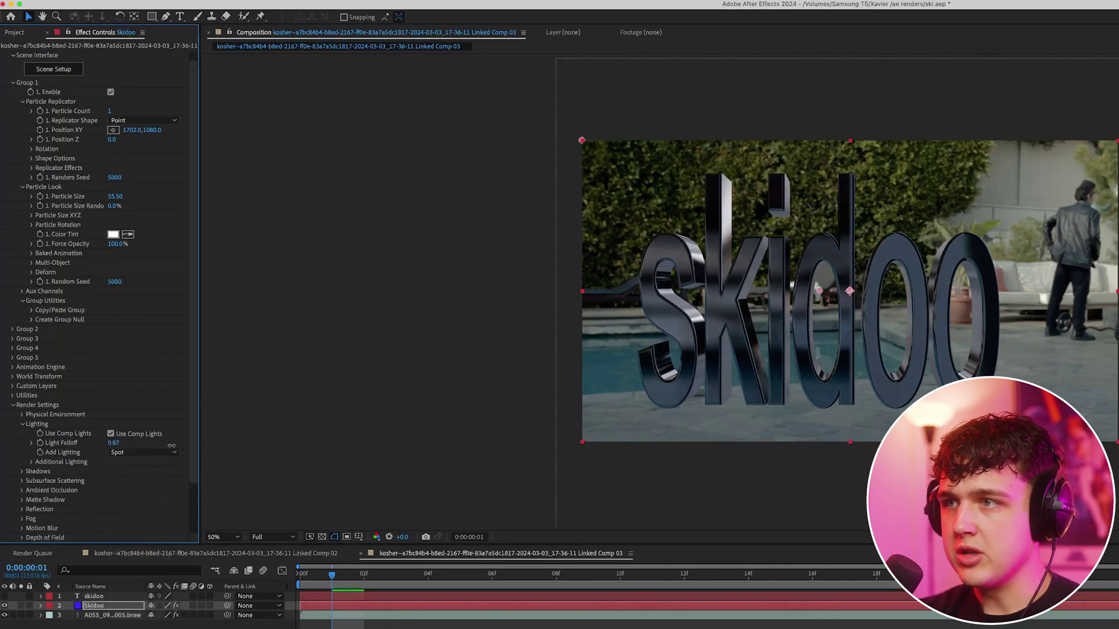
click(22, 424)
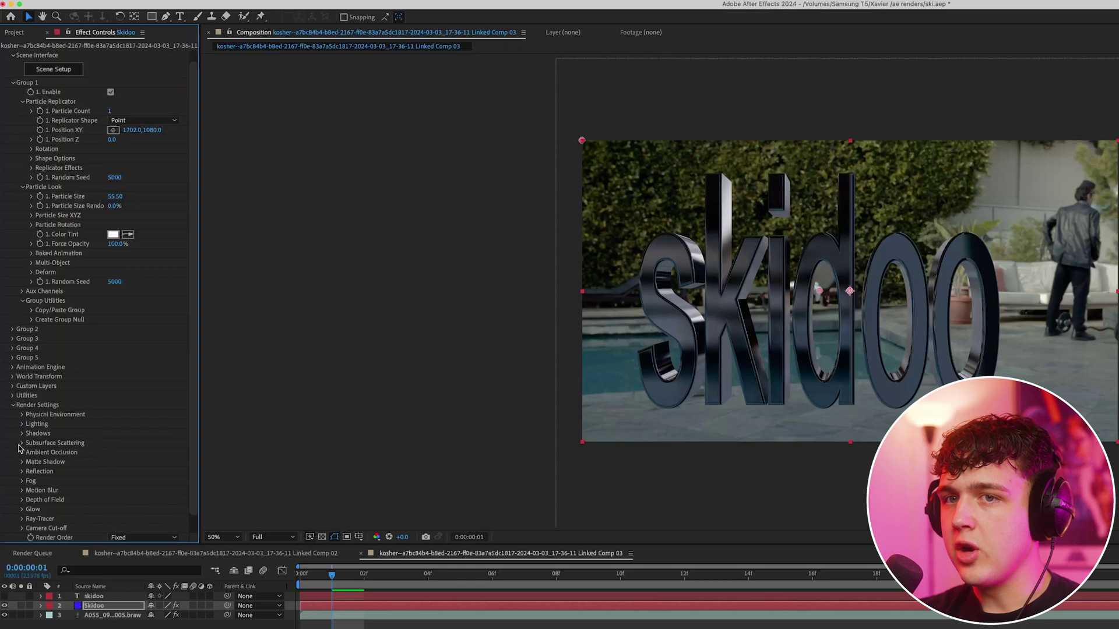
- Enable Shadows in Element's Render Settings and set Shadow Mode to Ray-Traced
click(23, 428)
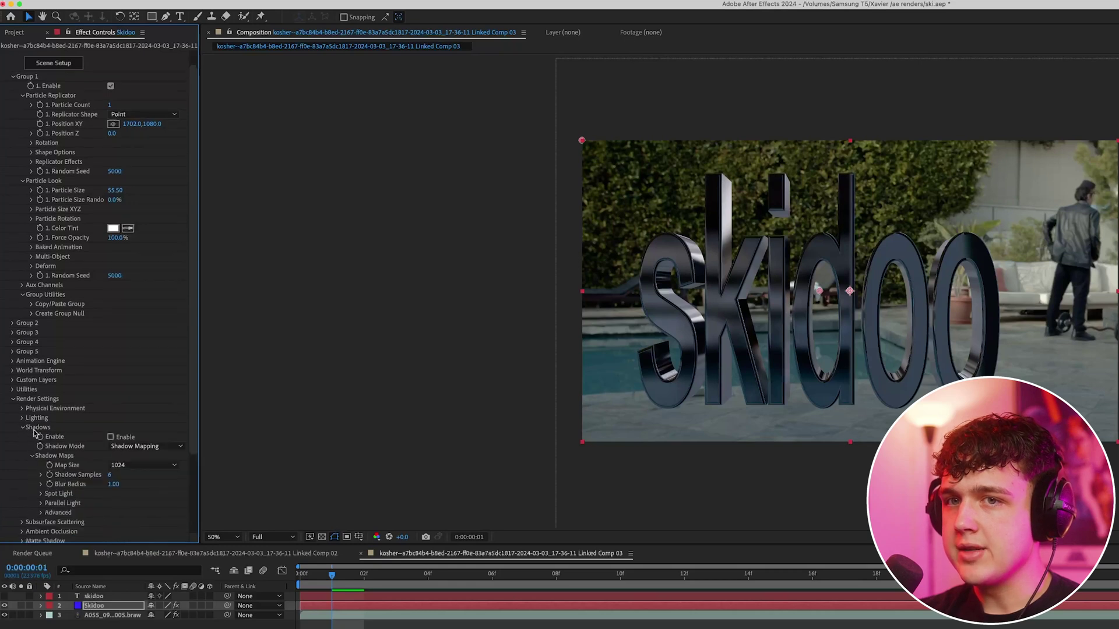
click(111, 438)
click(140, 446)
click(126, 470)
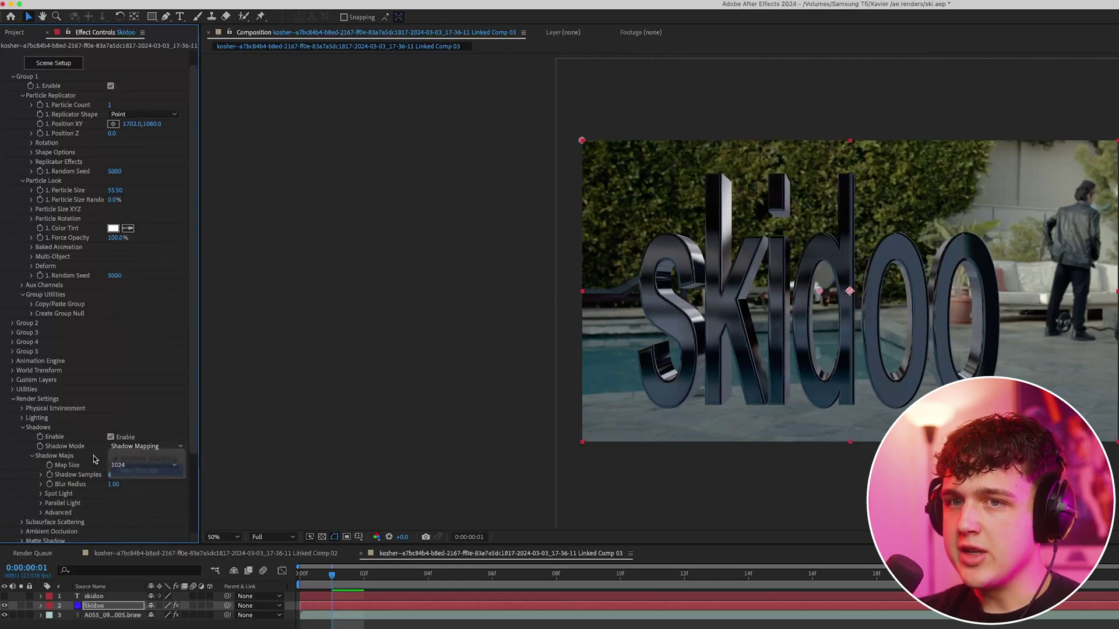
click(22, 428)
- Enable Ambient Occlusion in Element's Render Settings and switch its AO Mode away from SSAO
click(22, 448)
scroll(21, 450, down, 3)
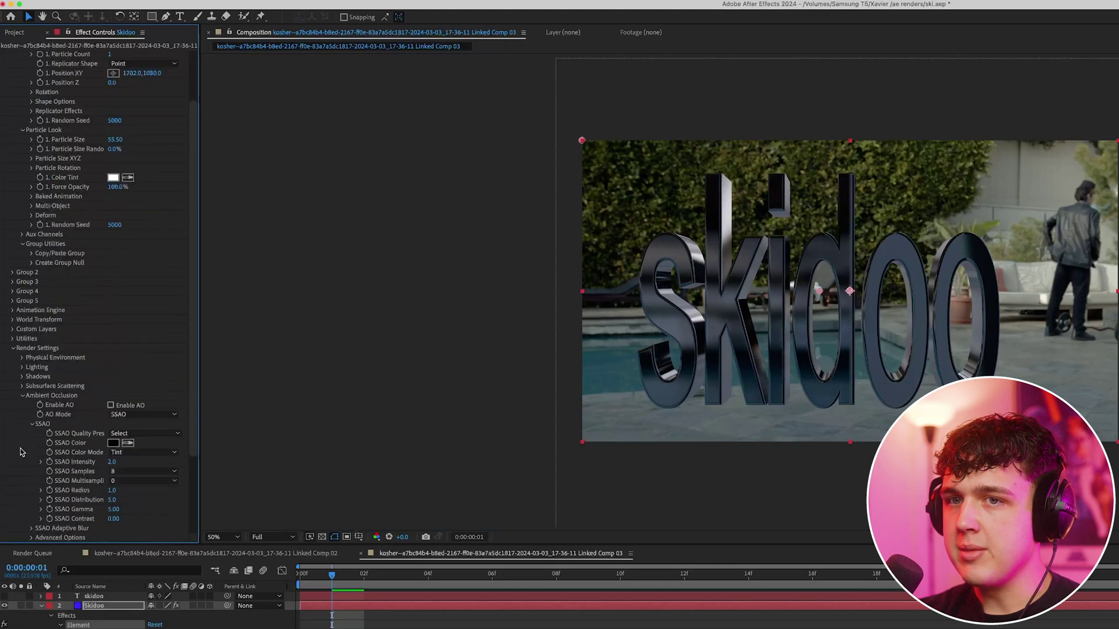
click(111, 406)
click(143, 414)
click(134, 438)
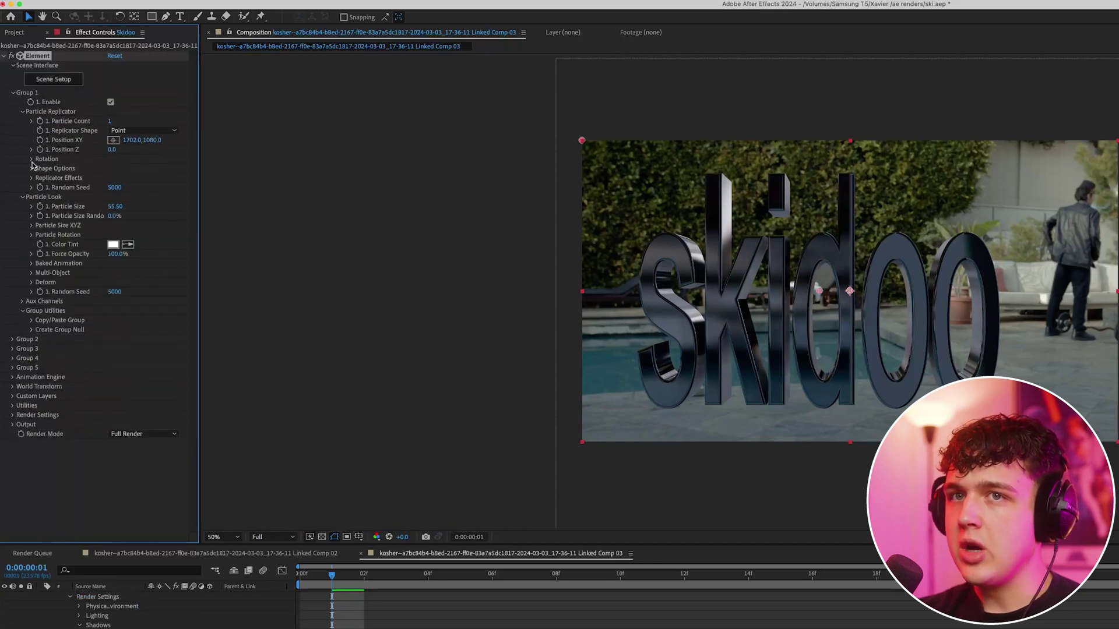
- Try rotating the skidoo text on its X and Y axes in Group 1's Rotation settings and undo both rotations
click(32, 159)
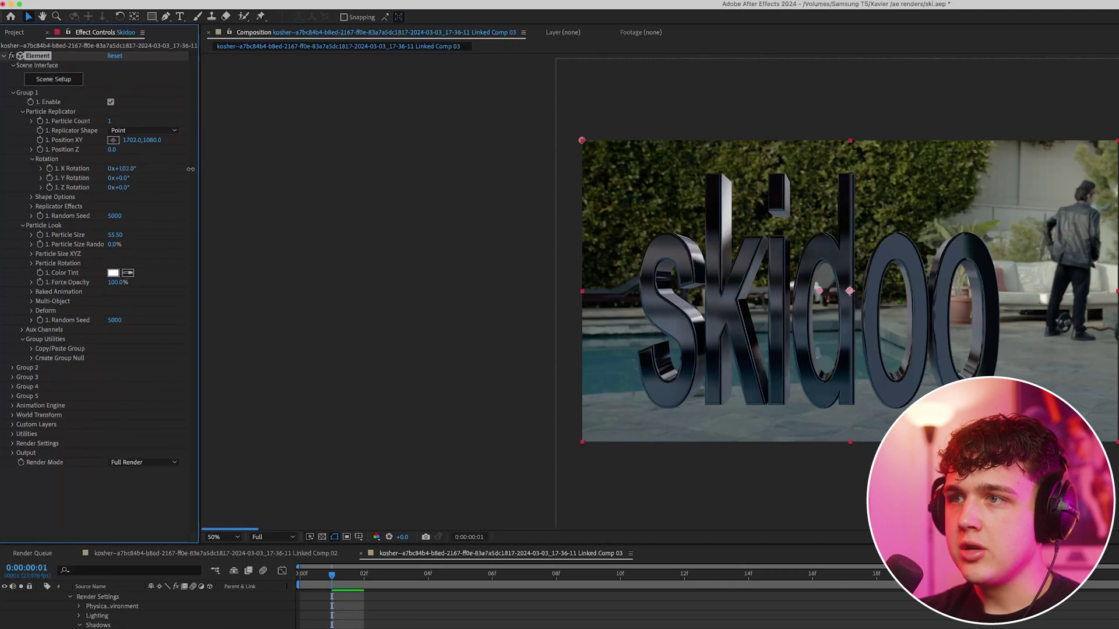
drag(190, 169, 245, 173)
key(super+z)
drag(121, 178, 194, 178)
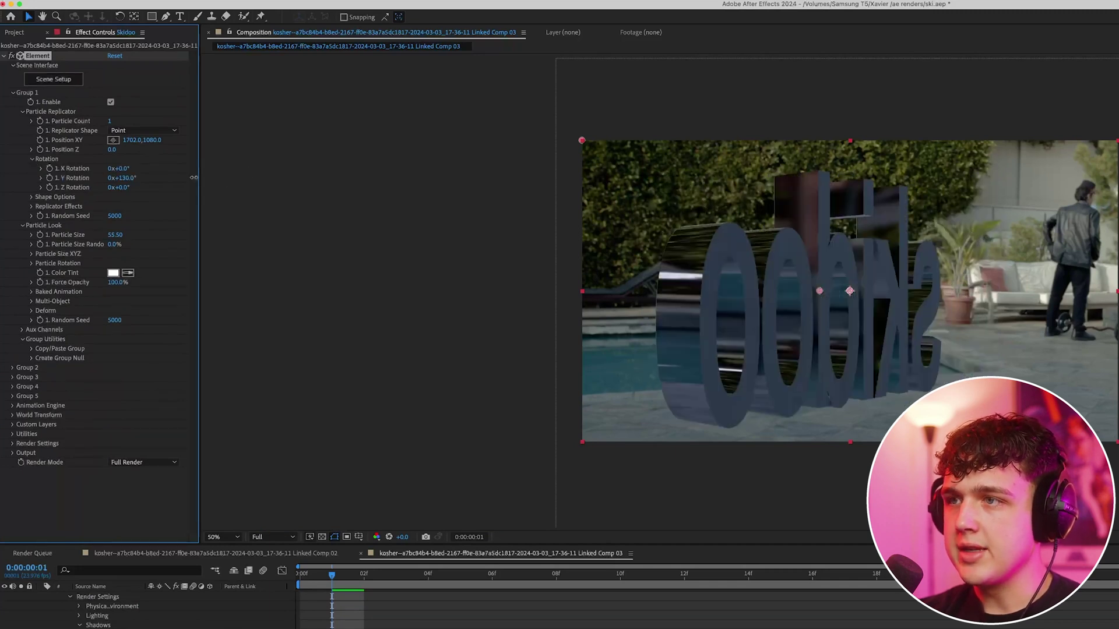
key(super+z)
- Start keyframing Group 1's X Rotation, set it to -33° at the first frame and preview the text's tilt
drag(328, 577, 298, 577)
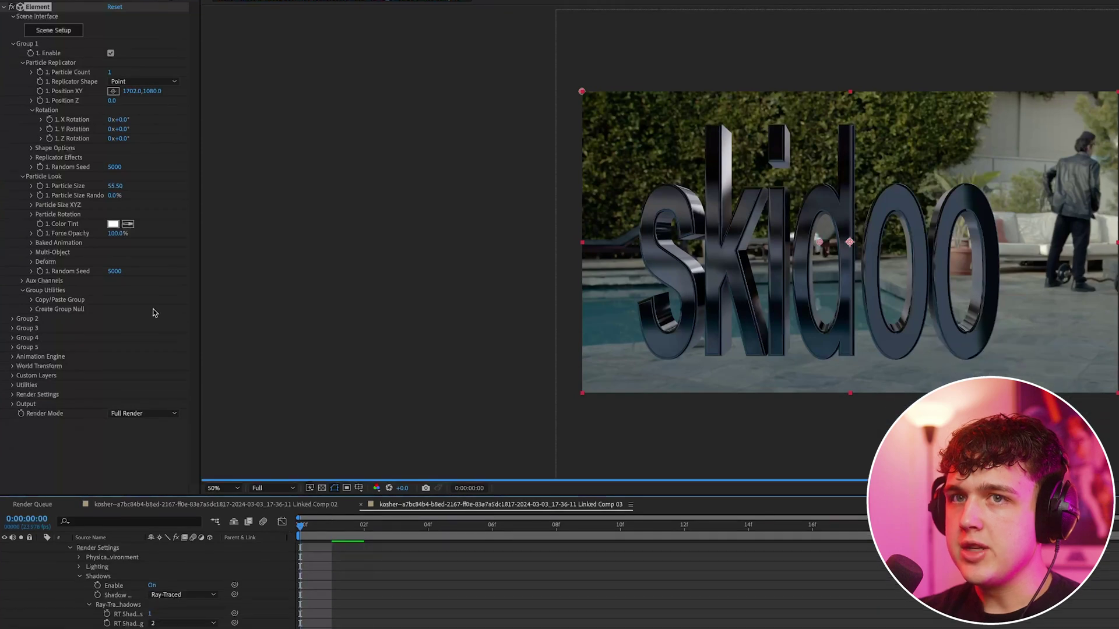
click(50, 168)
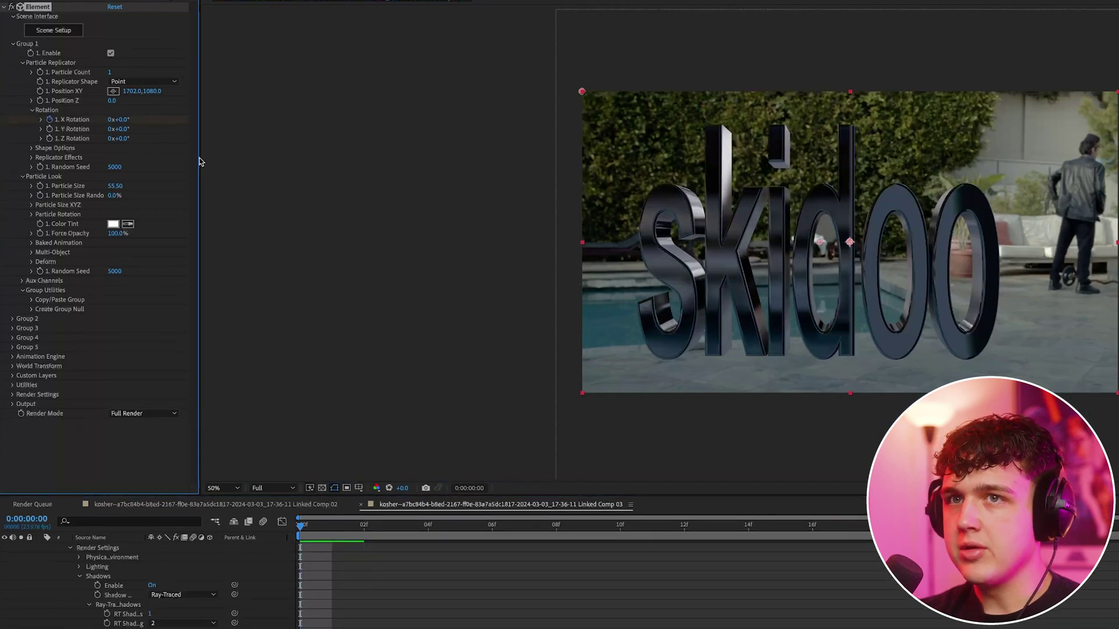
drag(106, 119, 170, 129)
click(925, 318)
drag(340, 528, 268, 542)
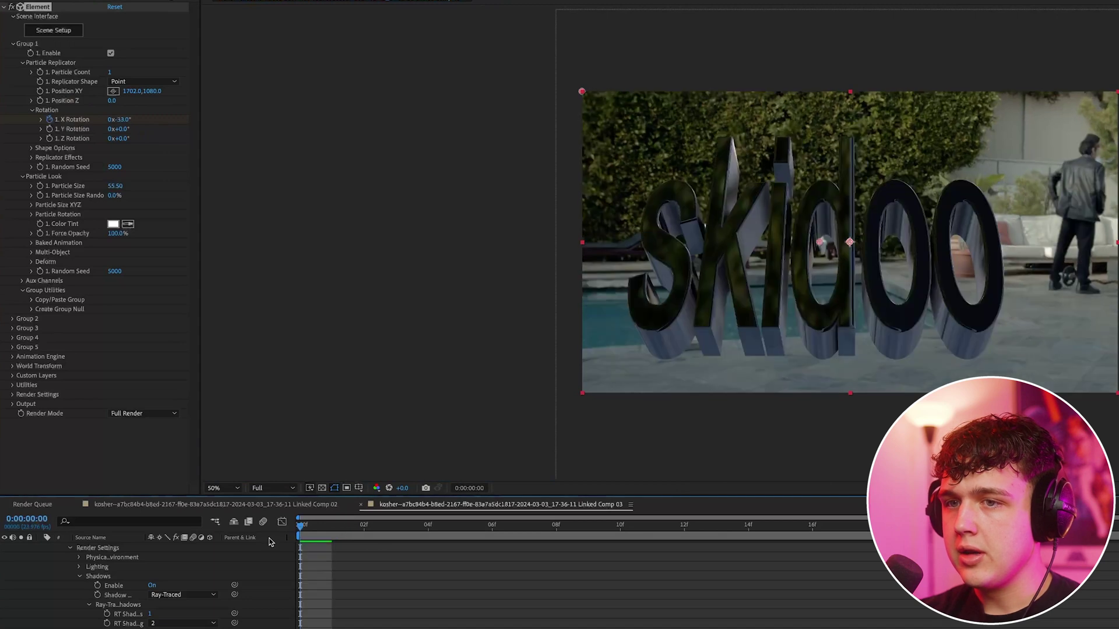
key(space)
key(space)
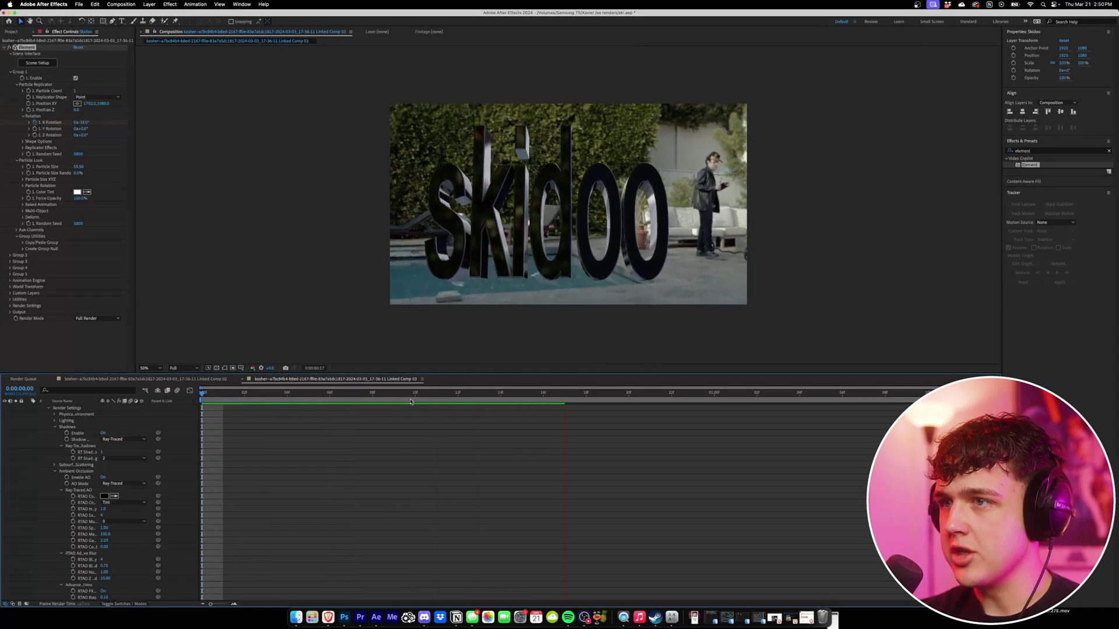
key(space)
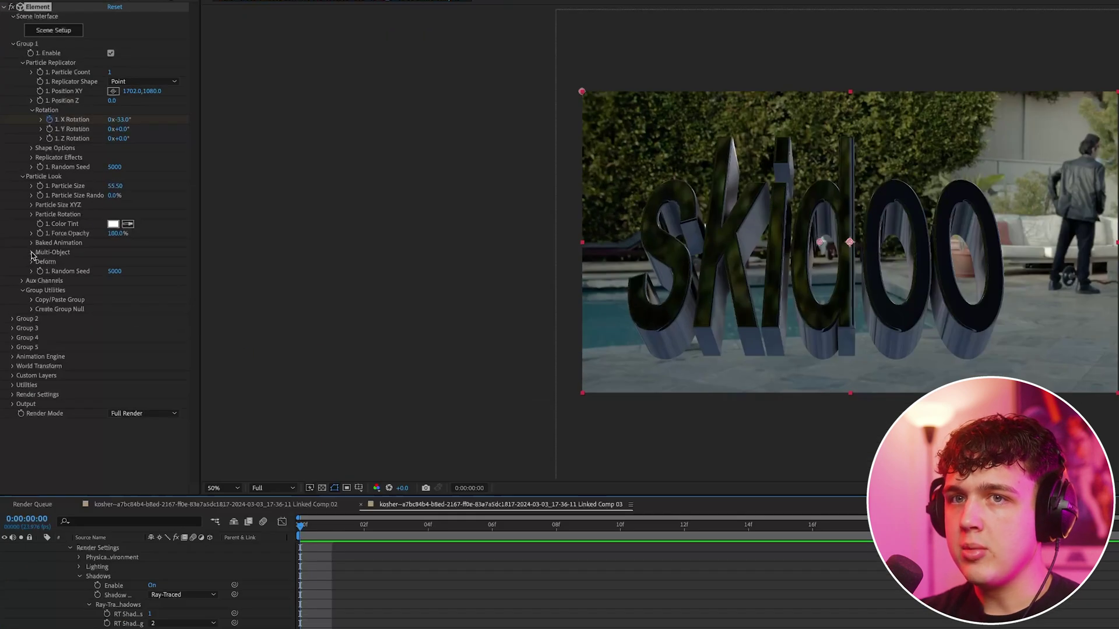
- Enable Multi-Object in Group 1's Particle Look settings
click(31, 252)
click(111, 261)
scroll(149, 330, down, 1)
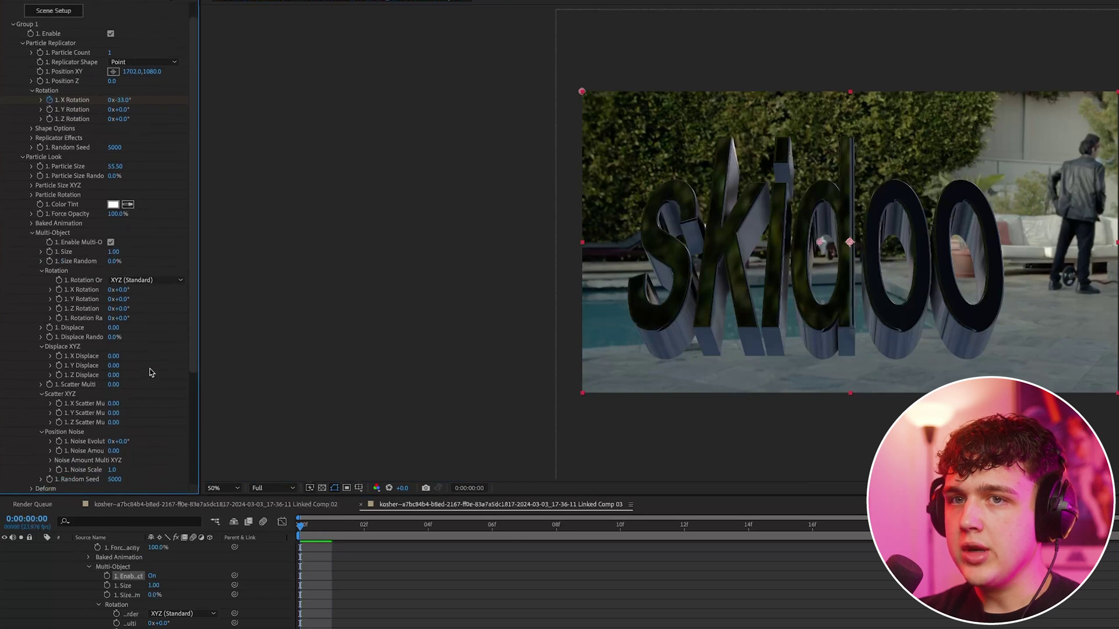
- Keyframe the Multi-Object Rotation Random at -23° on the first frame and preview the letters' motion
drag(133, 273, 244, 274)
key(ctrl+z)
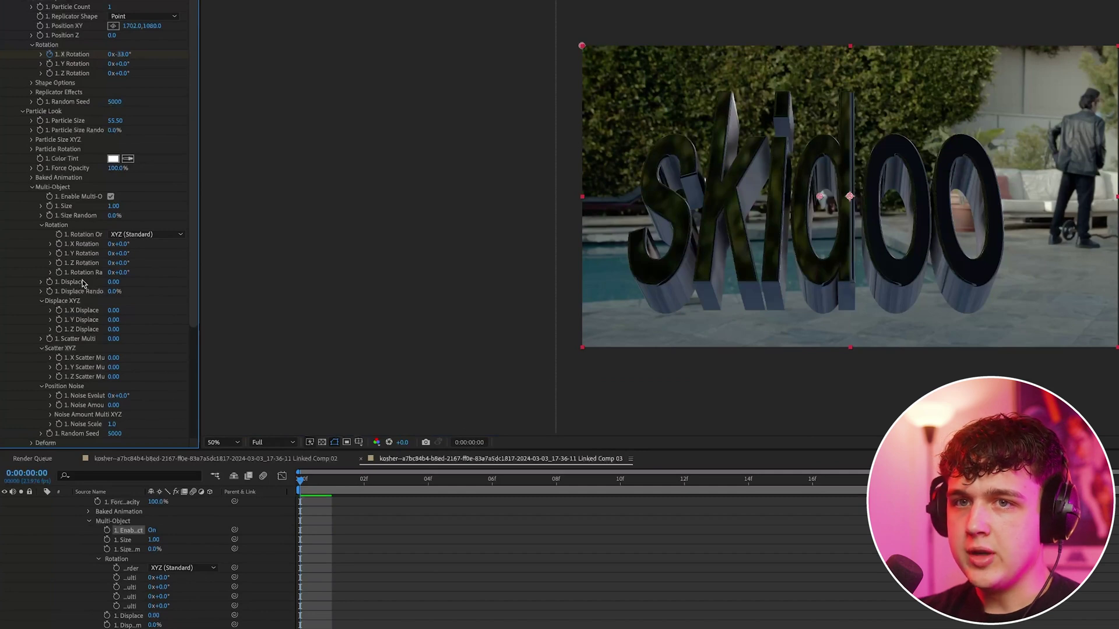
drag(125, 272, 150, 277)
key(k)
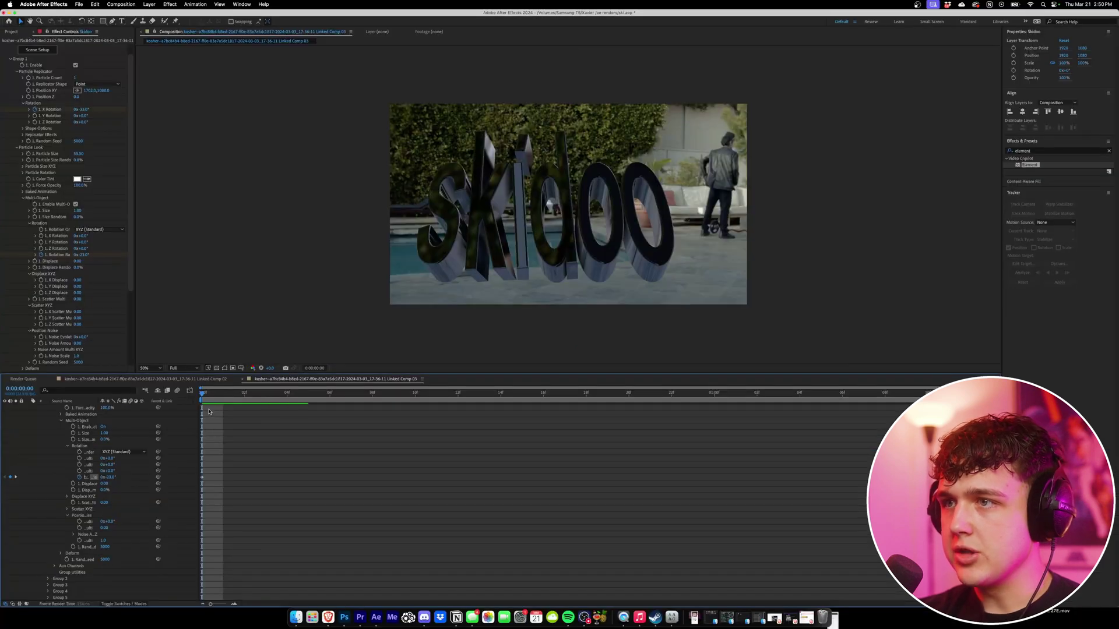
key(space)
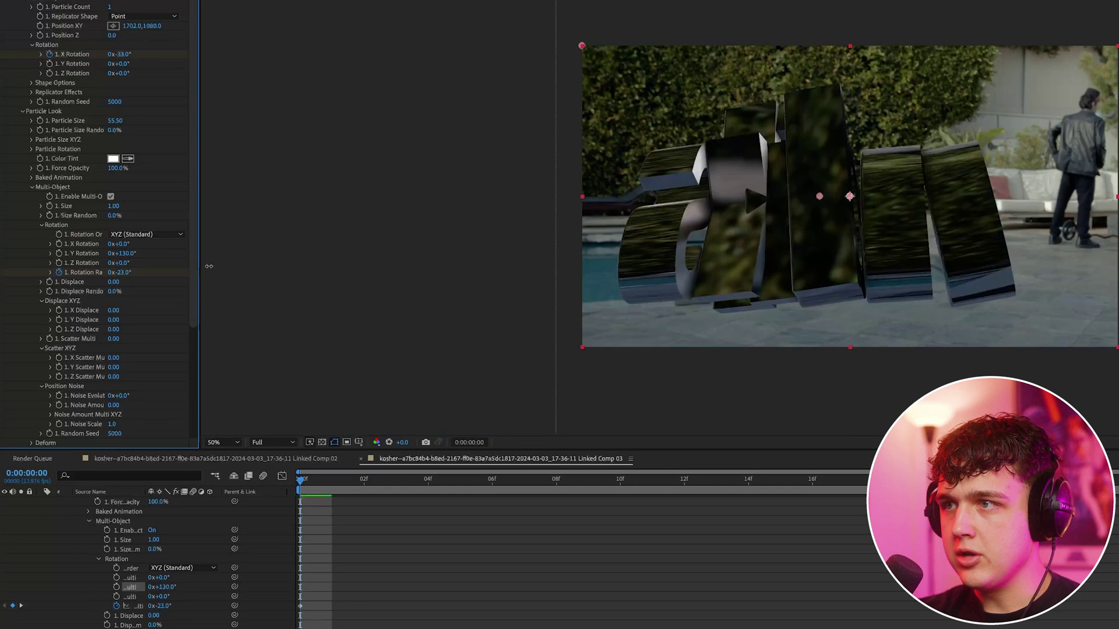
- Keyframe the Multi-Object Y Rotation at 29° on frame 0 and 0° on frame 5
mouse_move(120, 253)
mouse_down()
mouse_move(225, 267)
mouse_move(150, 269)
mouse_move(141, 256)
mouse_up()
click(59, 253)
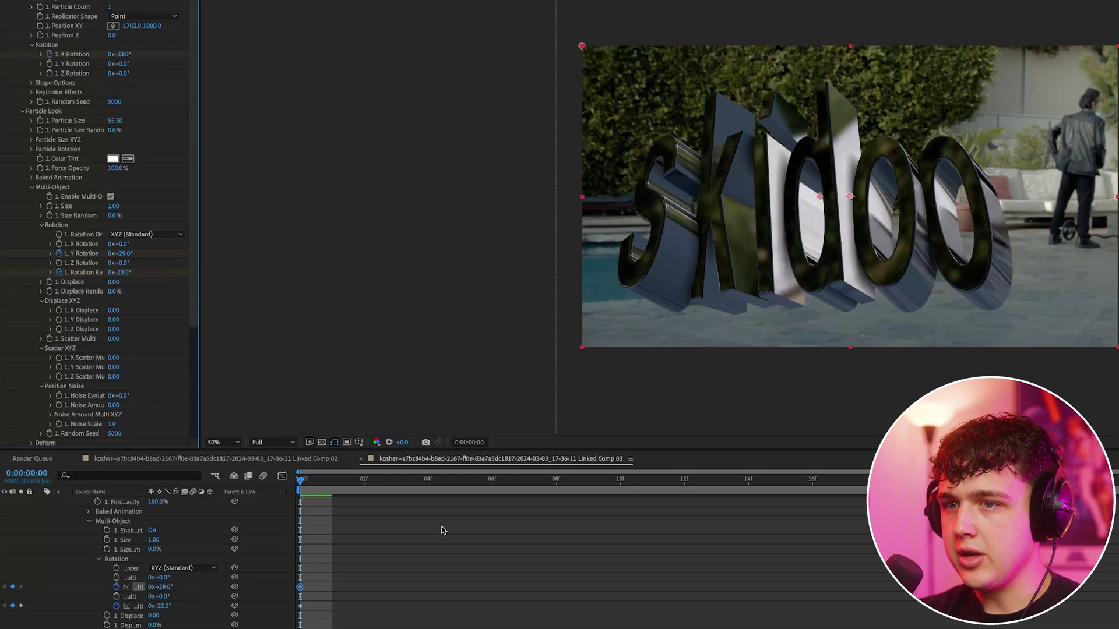
click(460, 478)
click(125, 255)
key(Return)
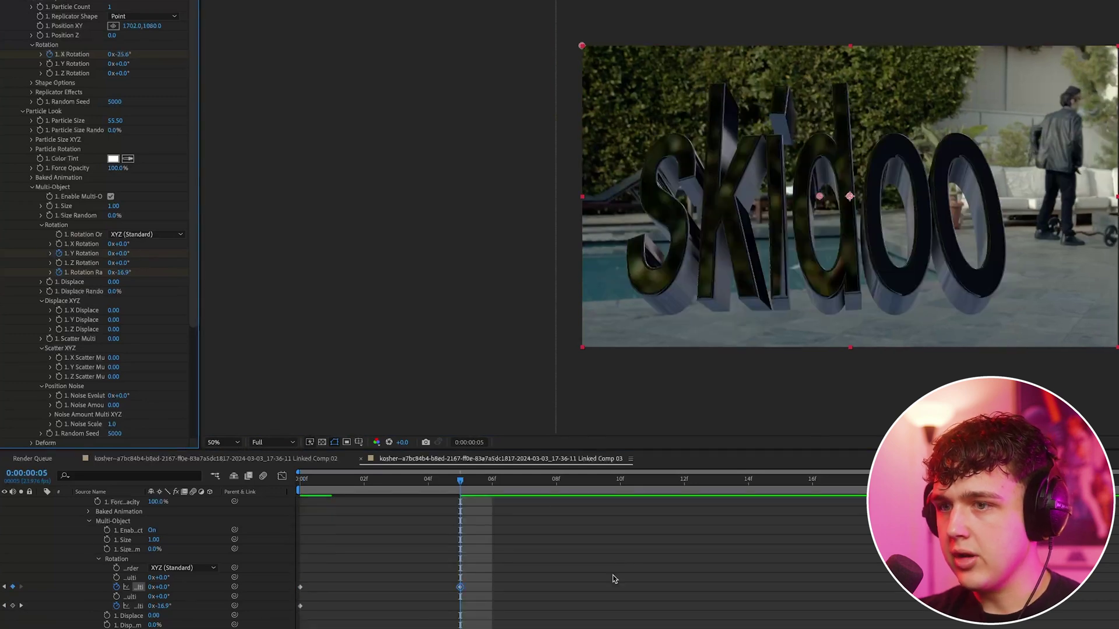
- Easy Ease the two Multi-Object Y Rotation keyframes, move the second to frame 11 and preview the letter spin
drag(460, 586, 302, 590)
right_click(300, 588)
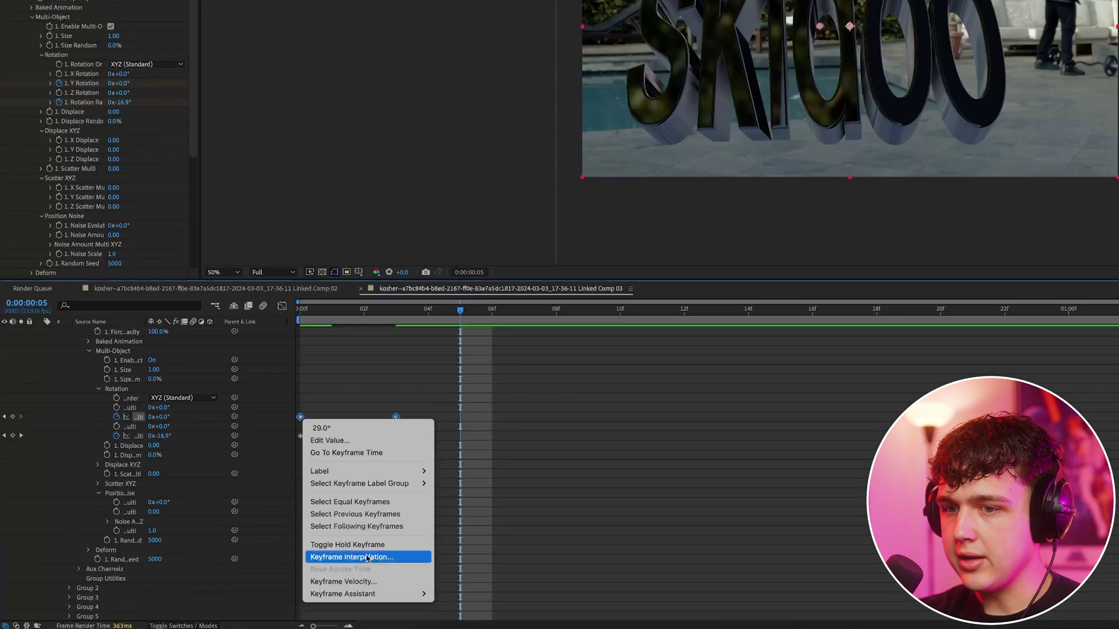
mouse_move(367, 594)
click(454, 544)
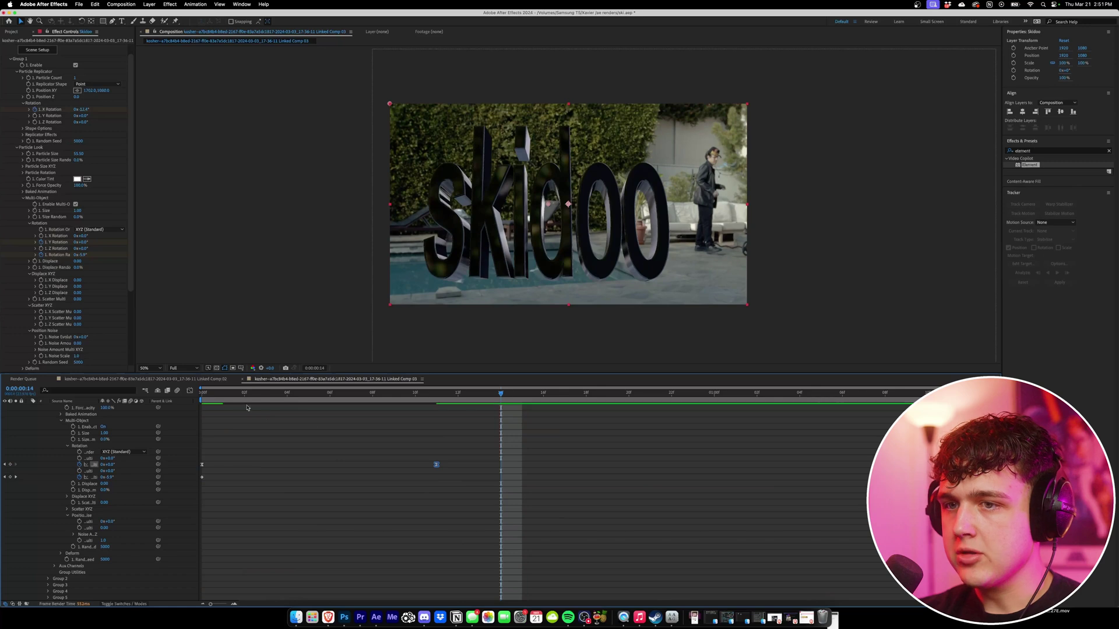
drag(223, 393, 177, 398)
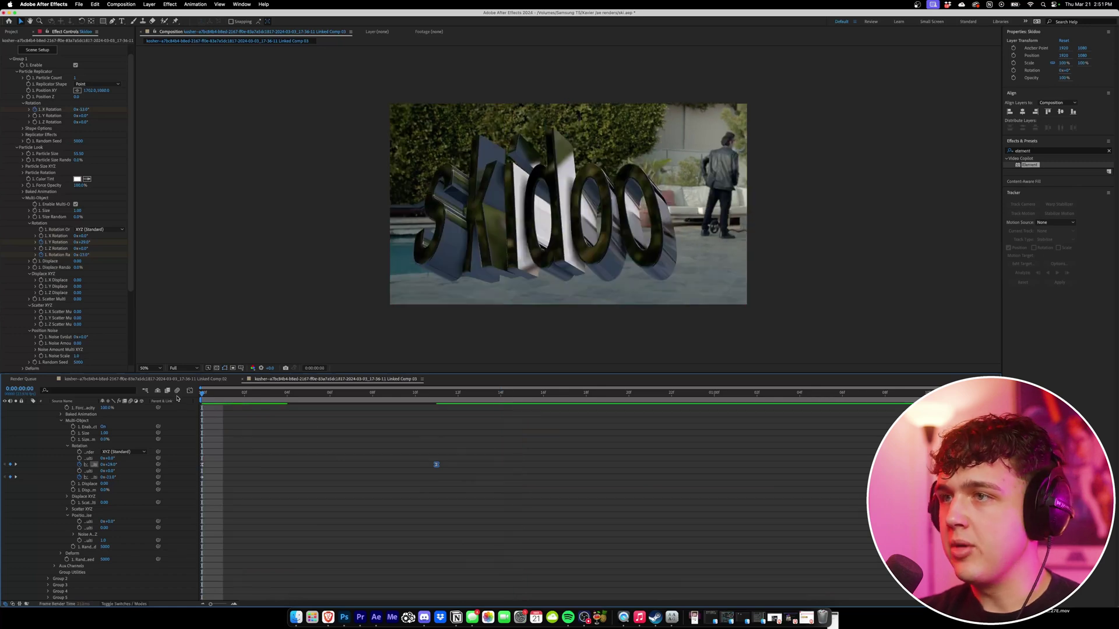
key(space)
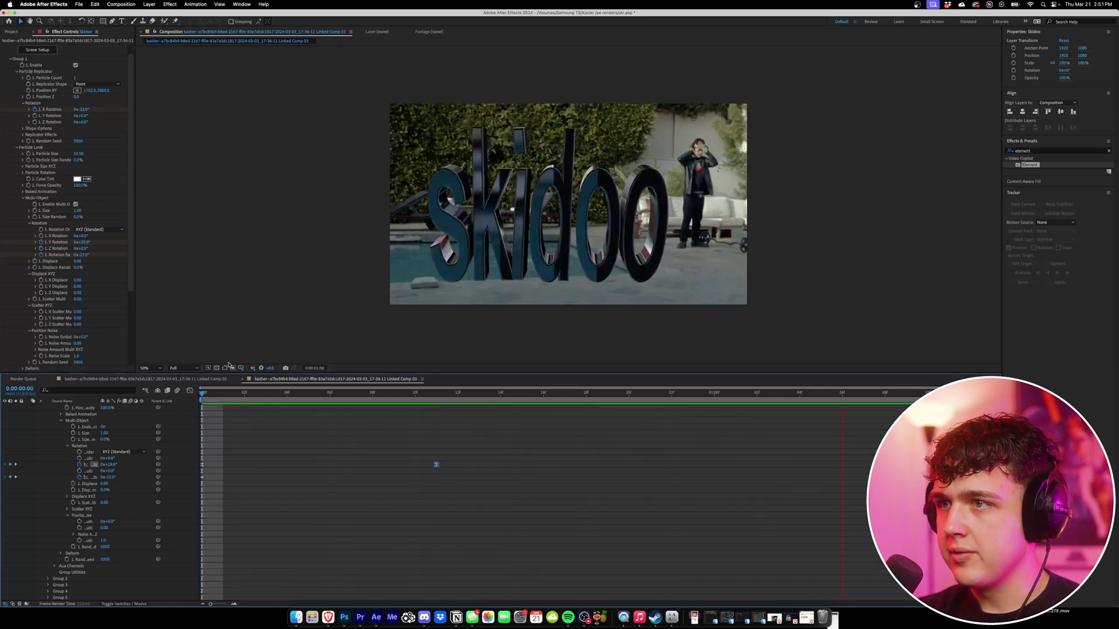
key(space)
- Add a second pair of eased Y Rotation keyframes near the end of the comp and retime them towards its last frame
drag(478, 455, 199, 474)
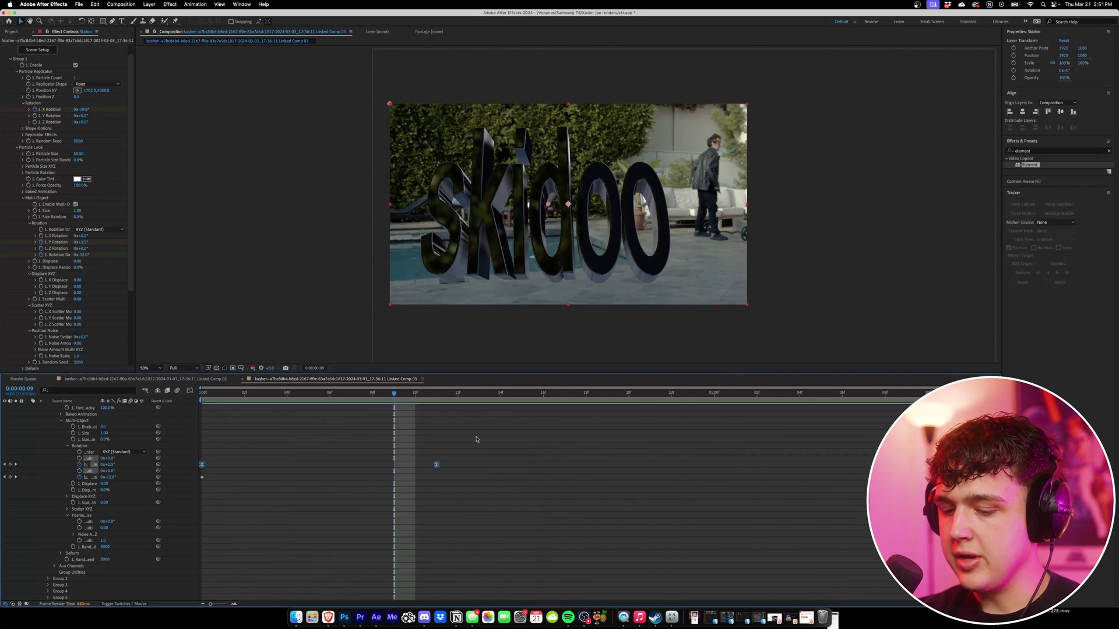
click(777, 392)
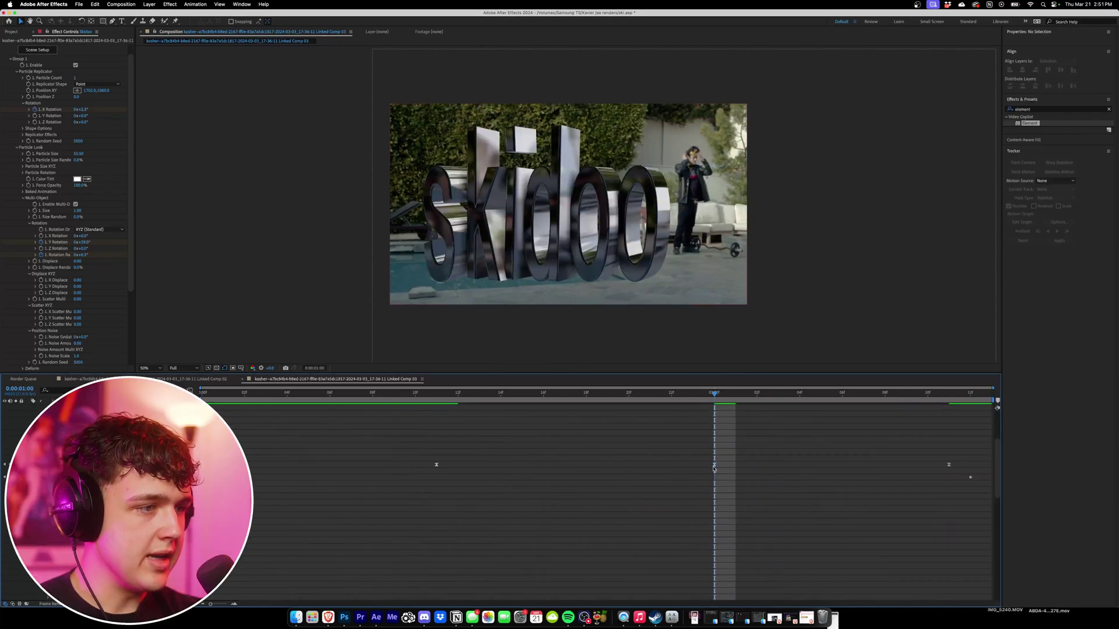
drag(715, 465, 860, 471)
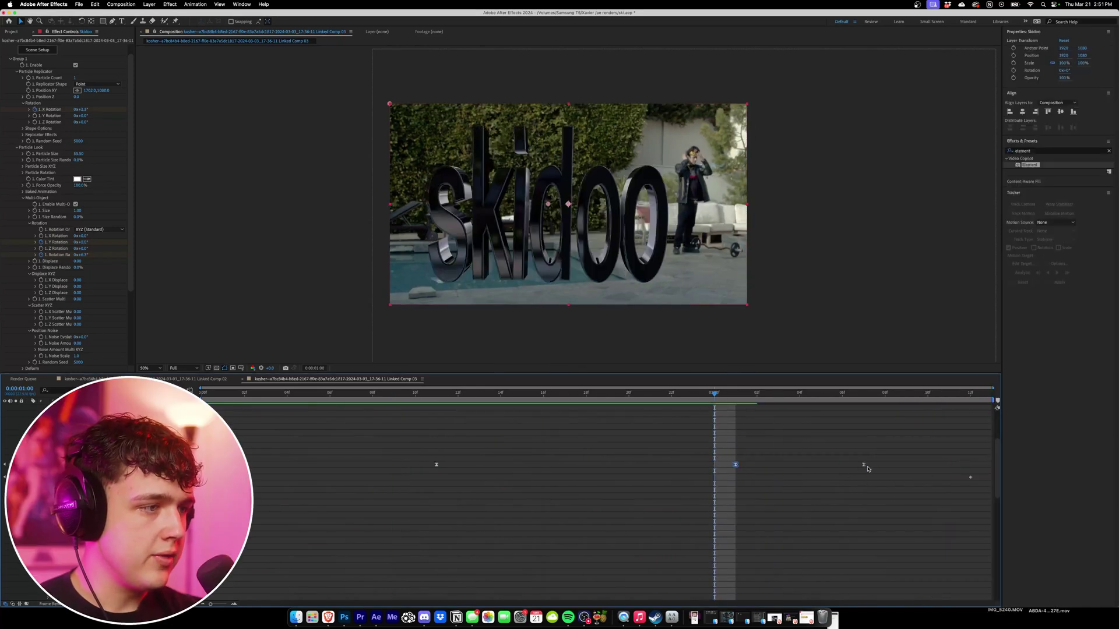
drag(865, 467, 971, 471)
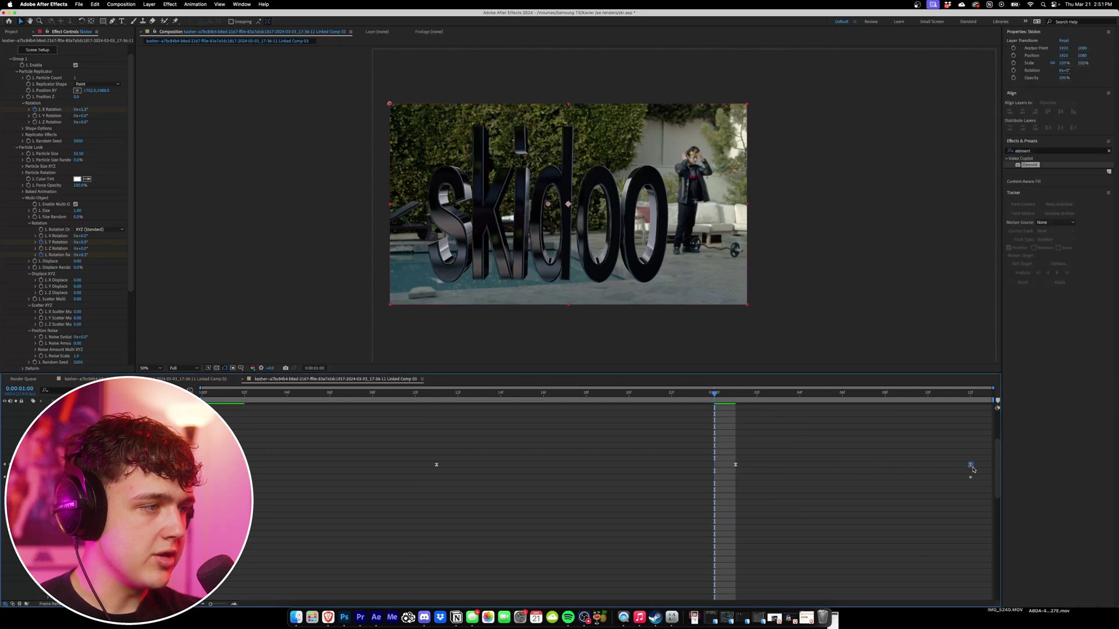
click(808, 399)
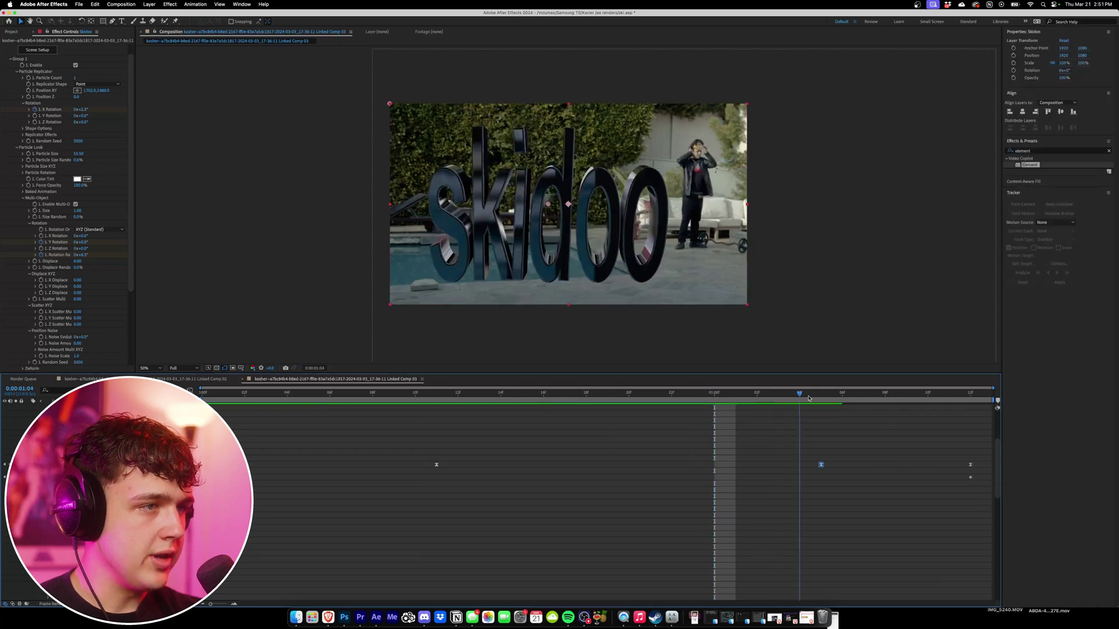
key(space)
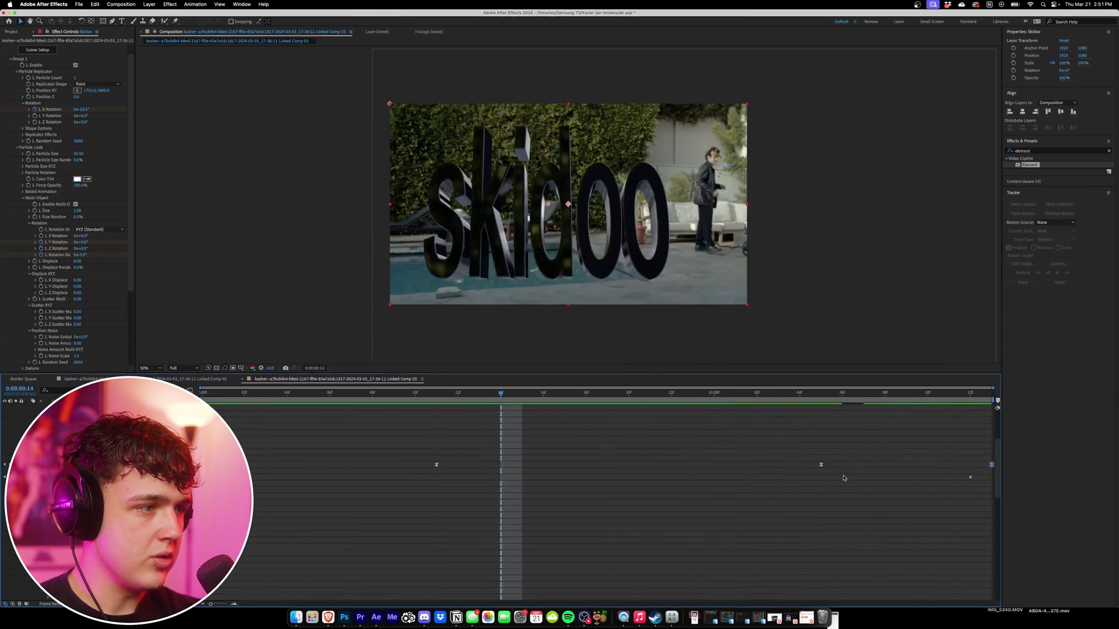
drag(819, 462, 884, 465)
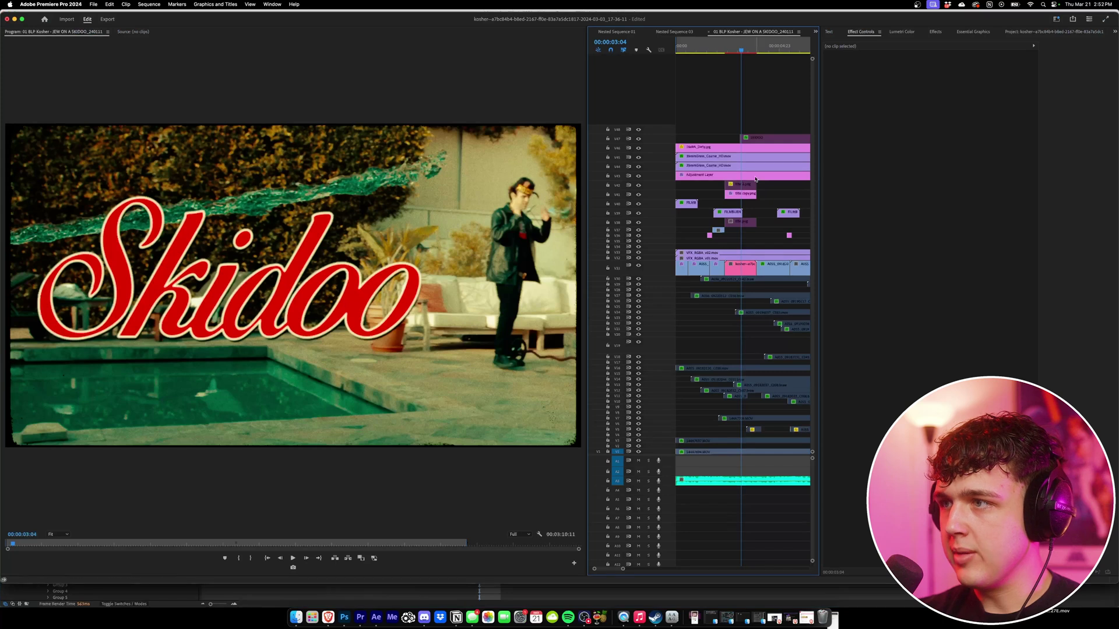
- In Premiere Pro, disable the old Skidoo title clip and cut out and disable the VFX_RGBA overlays above the linked comp
key(d)
click(741, 194)
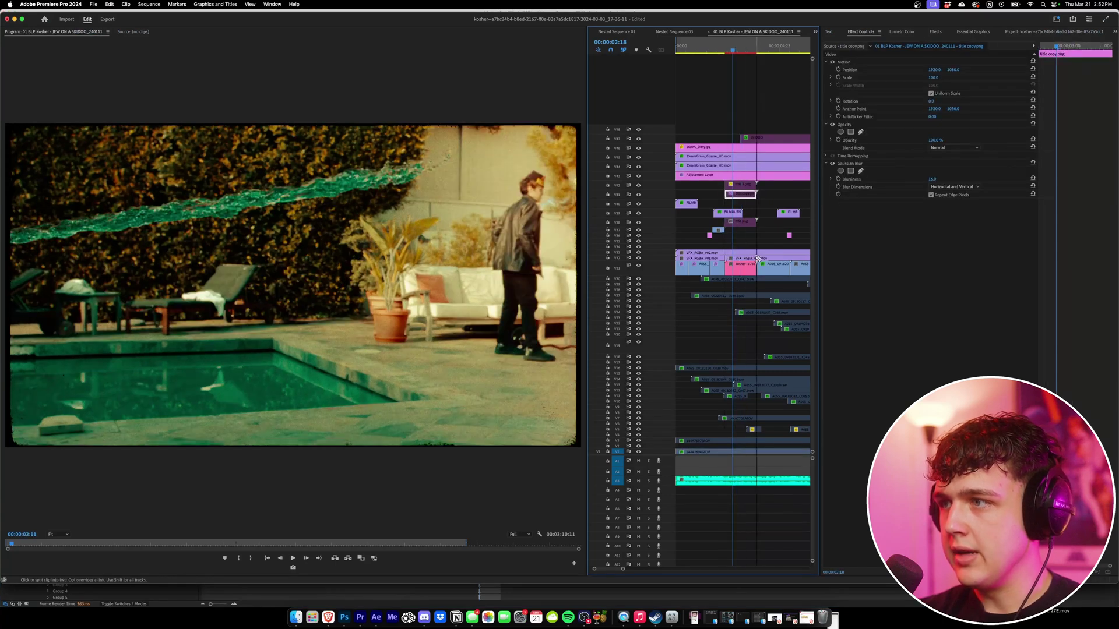
click(758, 258)
key(v)
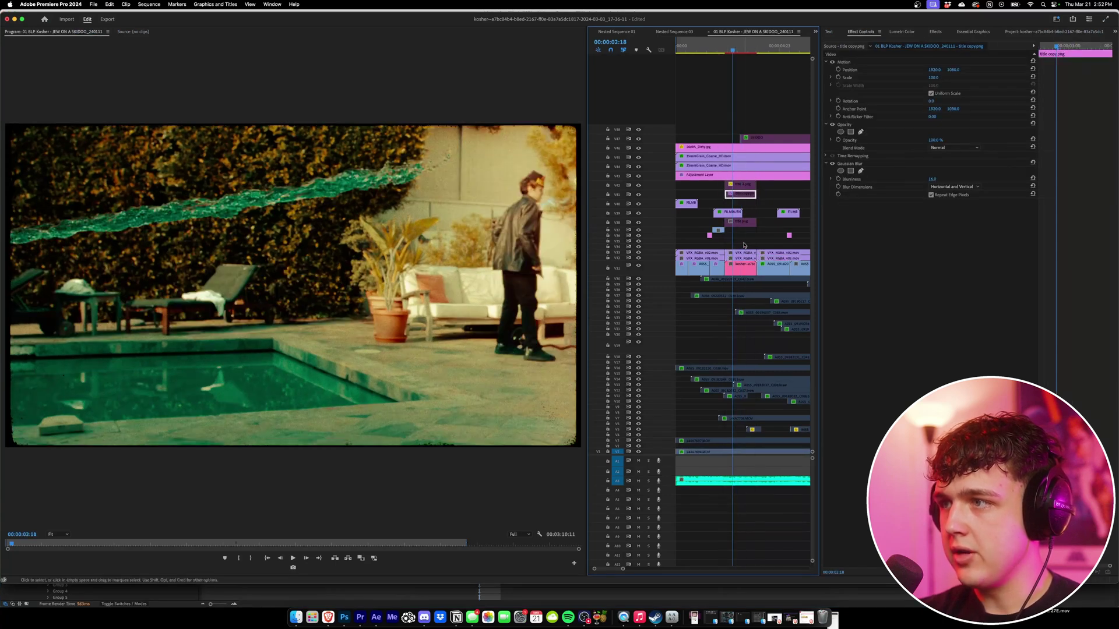
click(744, 259)
key(shift+super+e)
drag(740, 47, 742, 47)
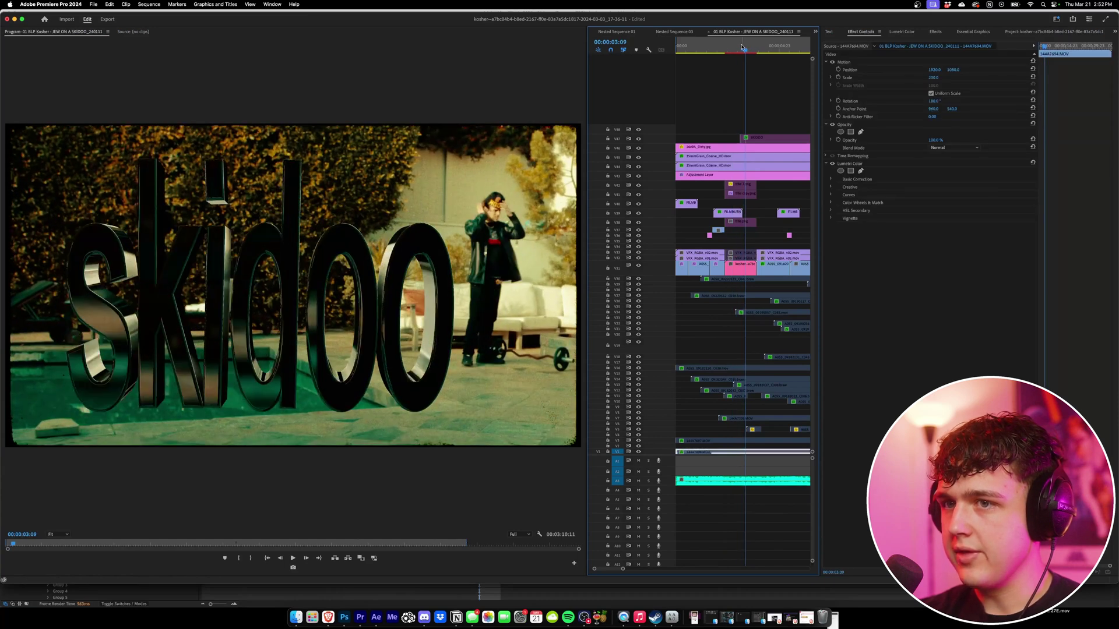
- In After Effects, apply RSMB Pro to the Skidoo layer with Main_BG Blur Amt 0.5 and check the blur at 0:00:01:11
click(376, 618)
click(1036, 153)
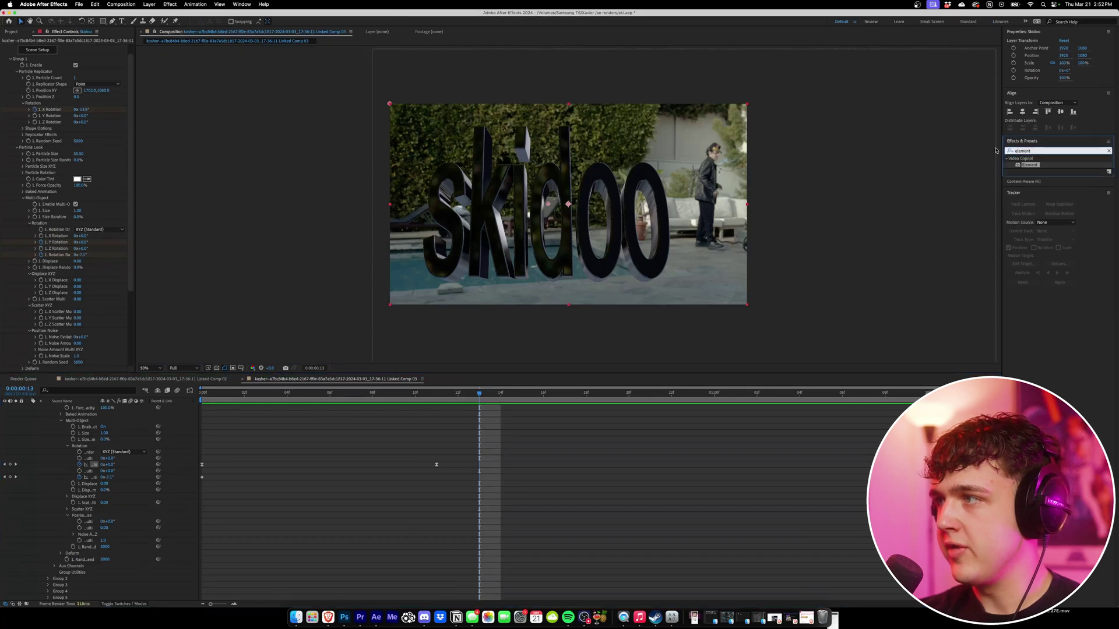
text(rsmb)
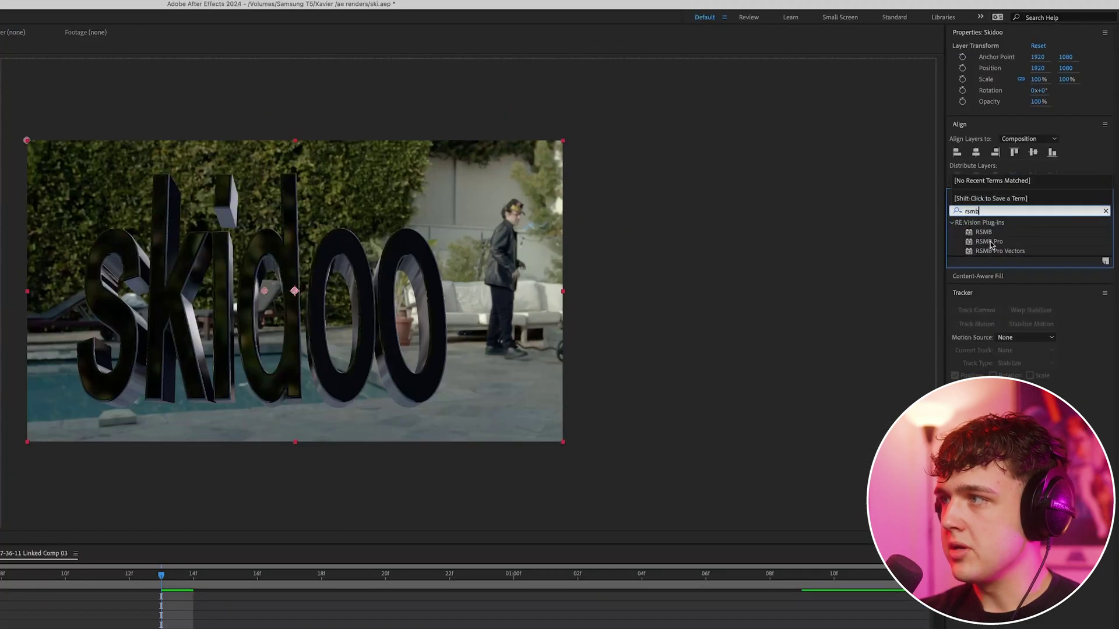
drag(989, 243, 0, 610)
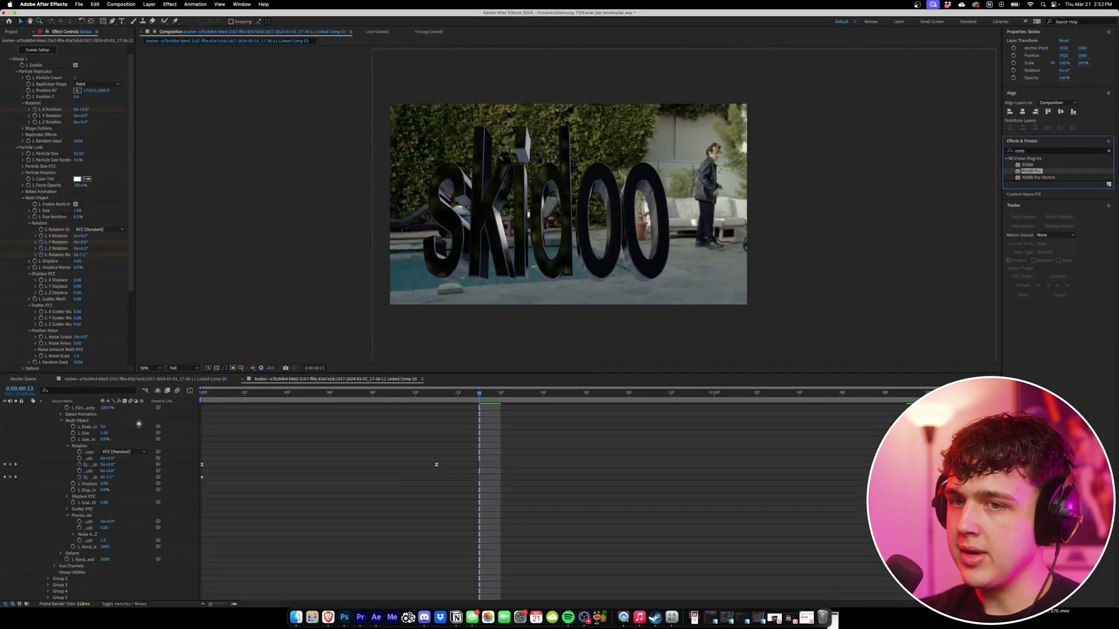
drag(139, 424, 64, 293)
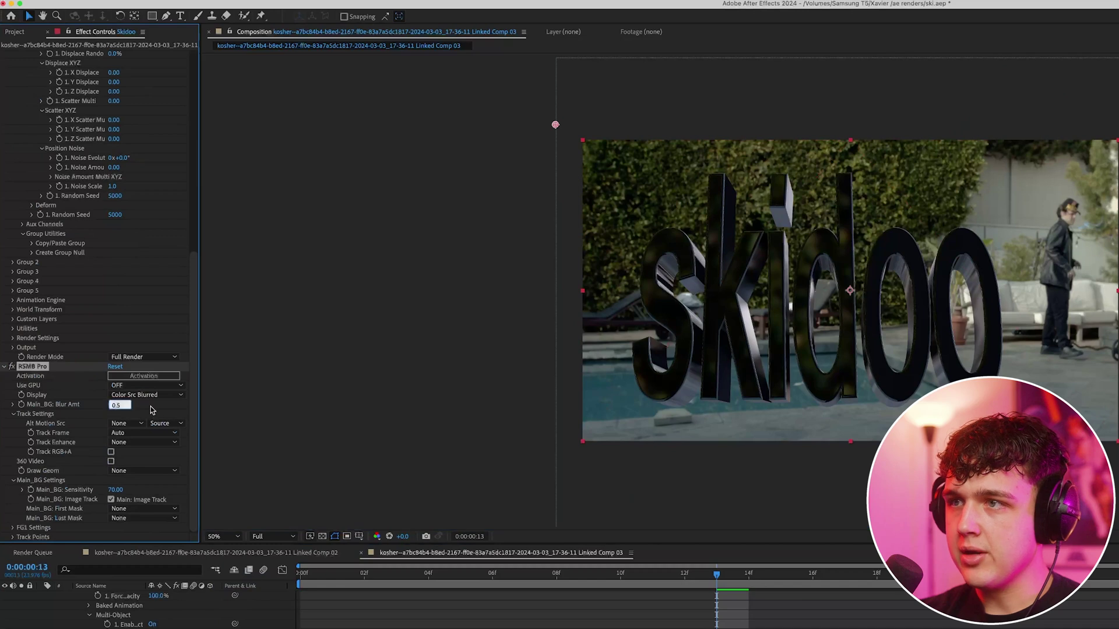
key(Return)
click(1098, 575)
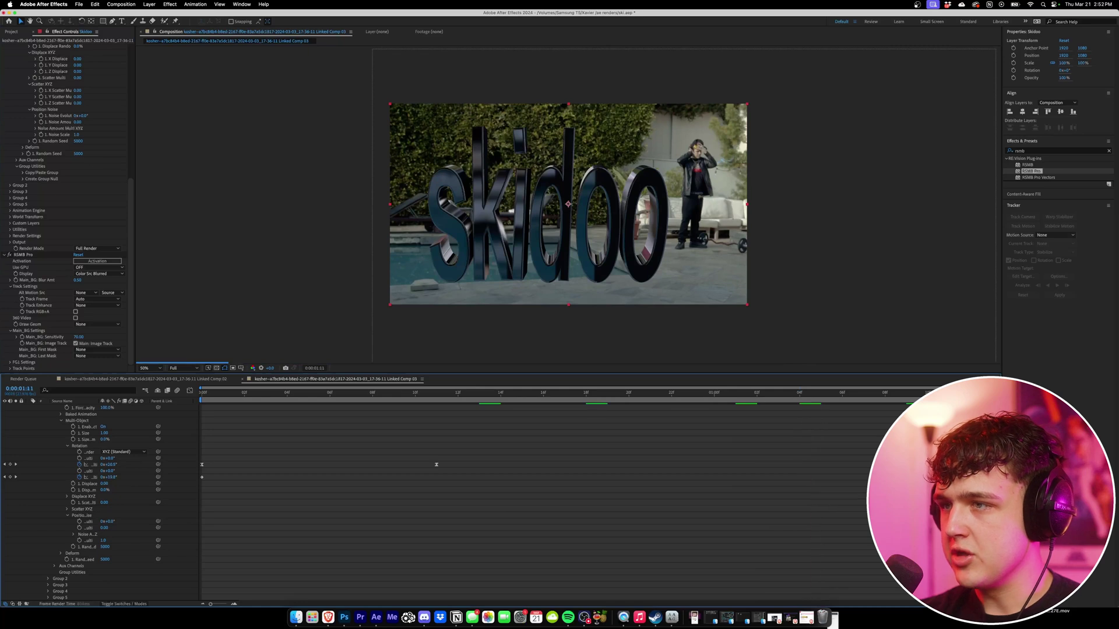
key(slash)
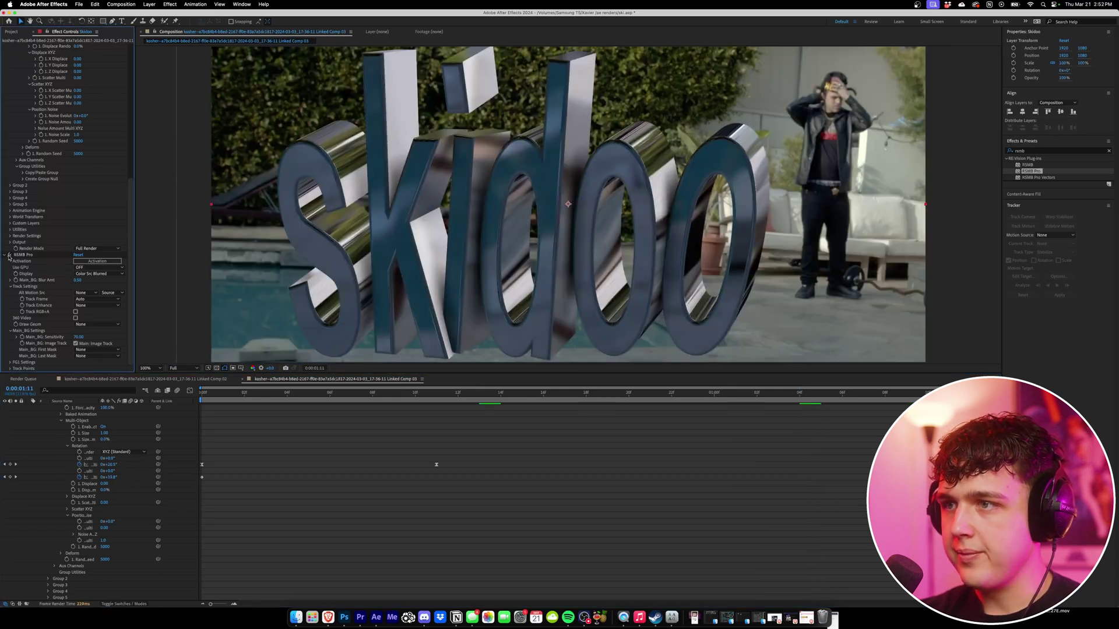
- Apply Lumetri Color to the Skidoo layer between Element and RSMB Pro and open its Basic Correction settings
drag(1033, 152, 991, 149)
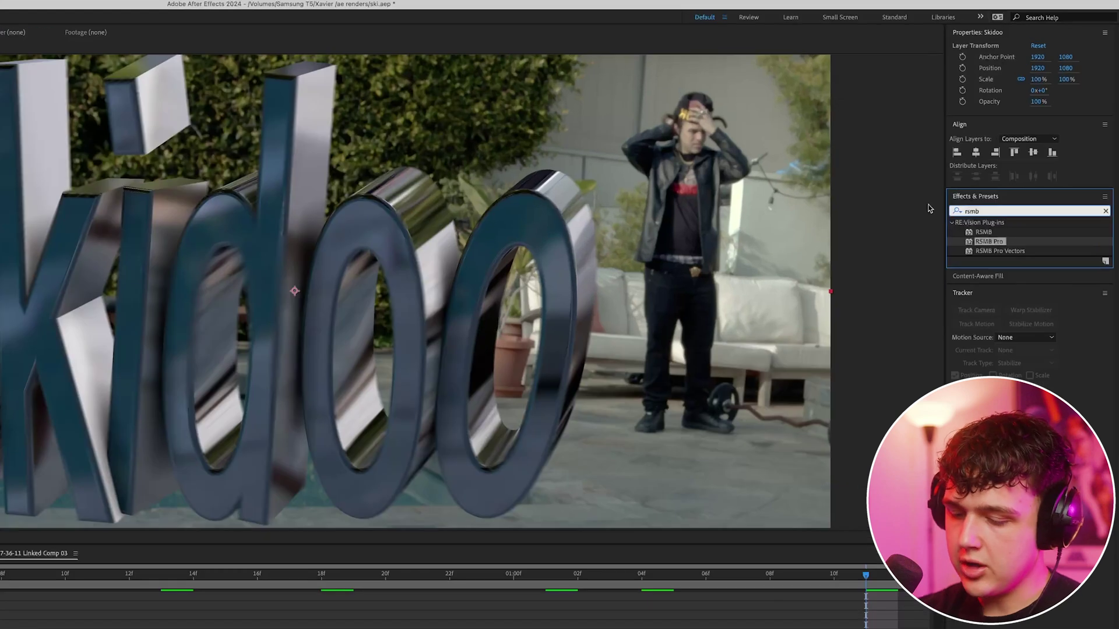
text(lumet)
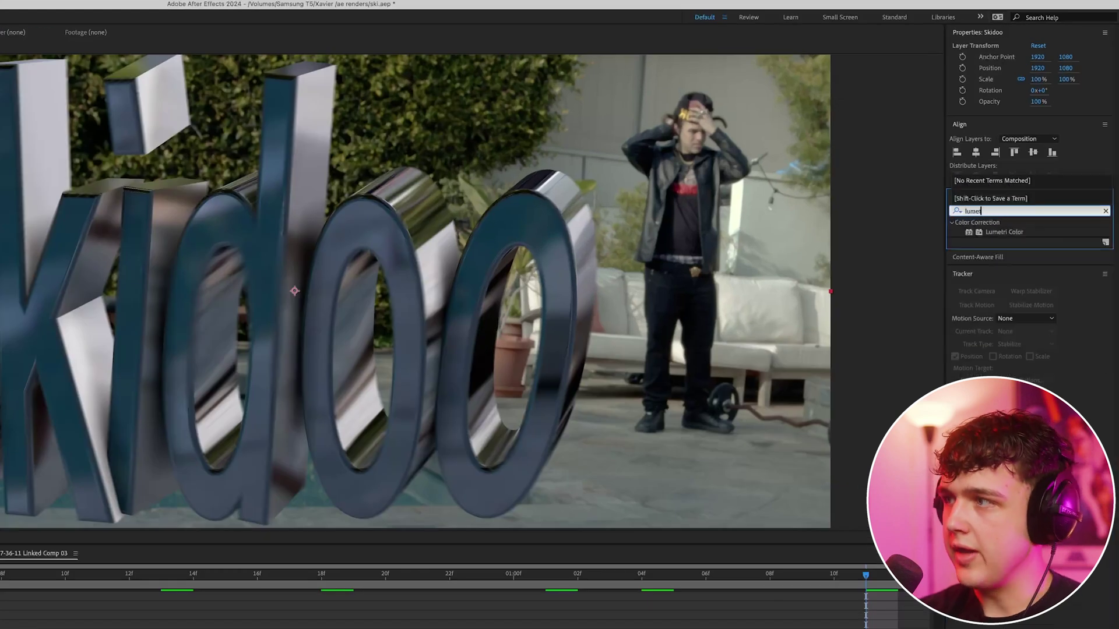
double_click(1004, 231)
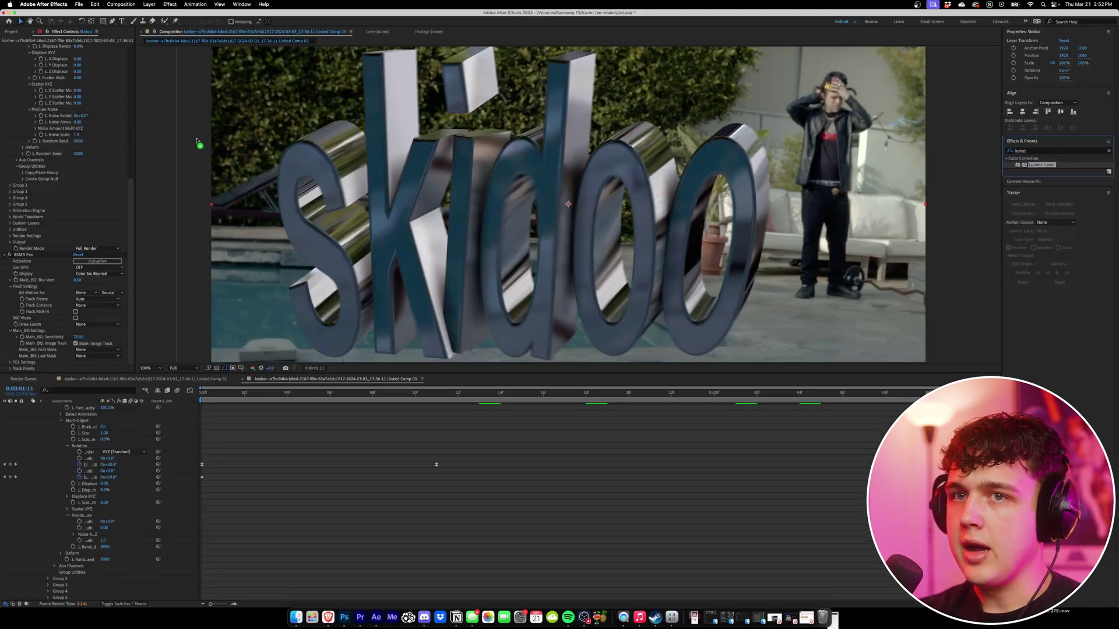
click(10, 216)
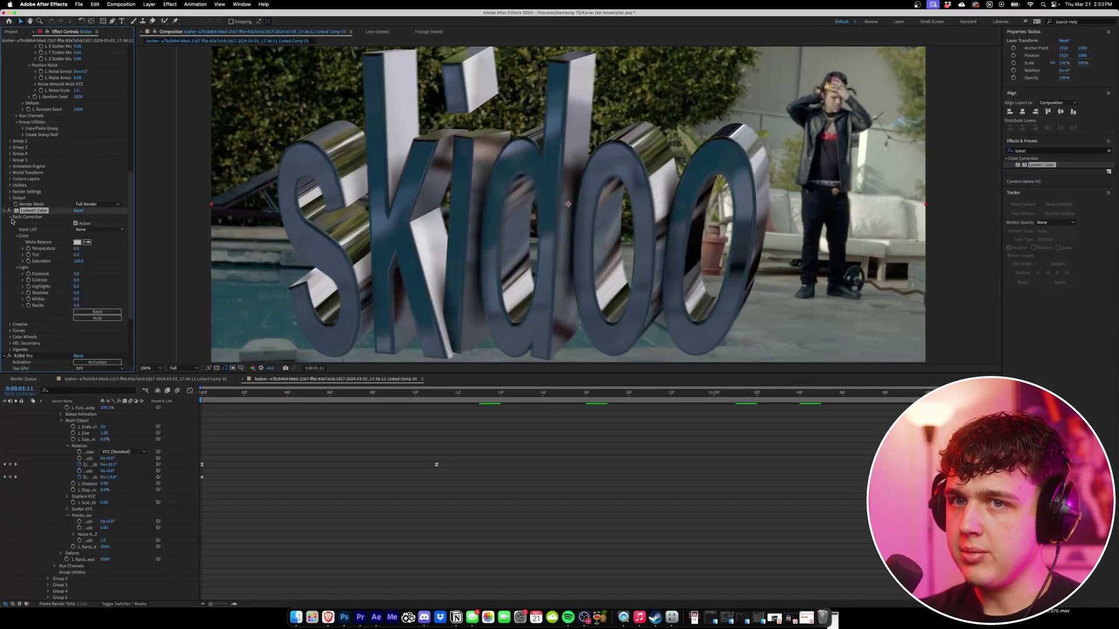